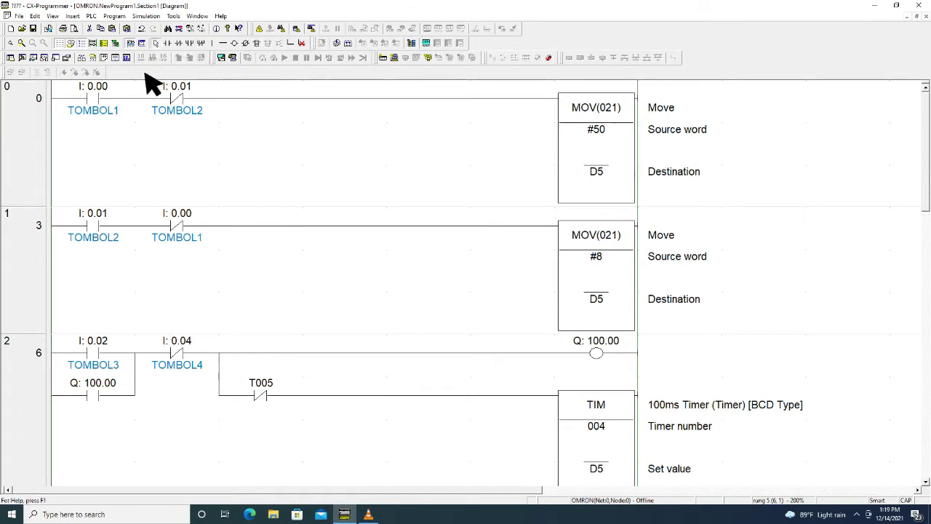
Compile the ladder program containing the MOV and timer rungs
click(97, 103)
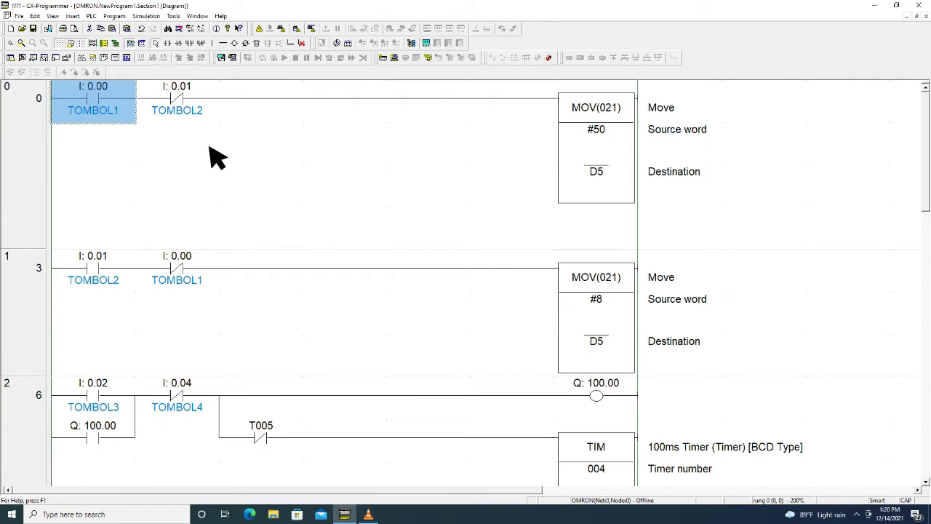
click(117, 17)
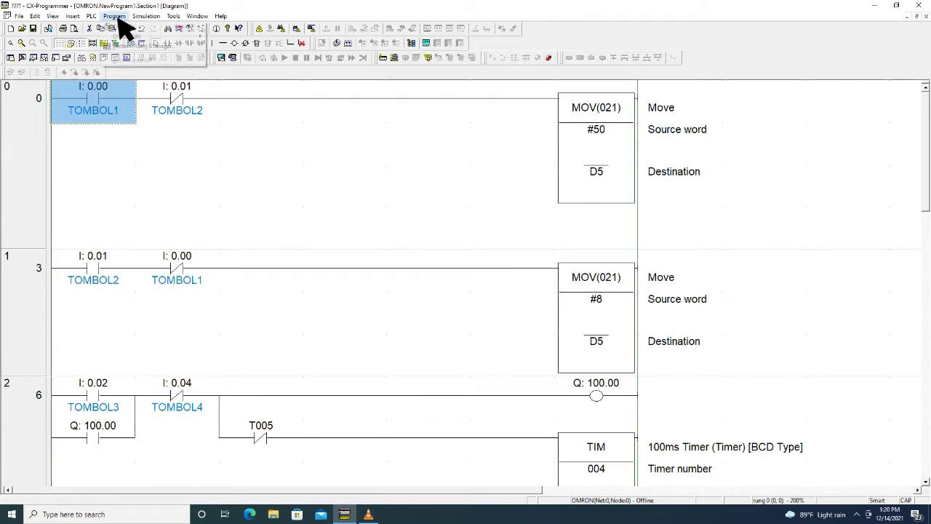
click(133, 28)
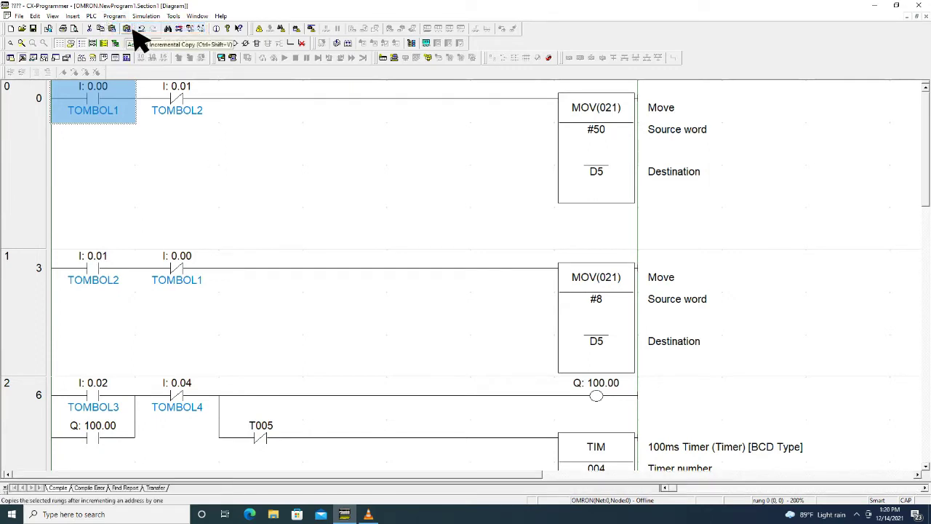
Work online with the OMRON PLC and accept the connection
click(98, 17)
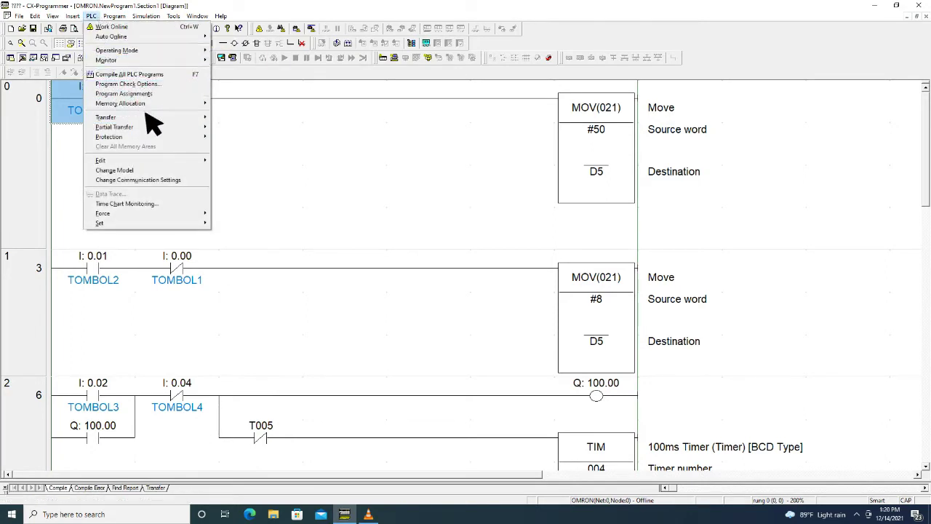
mouse_move(143, 121)
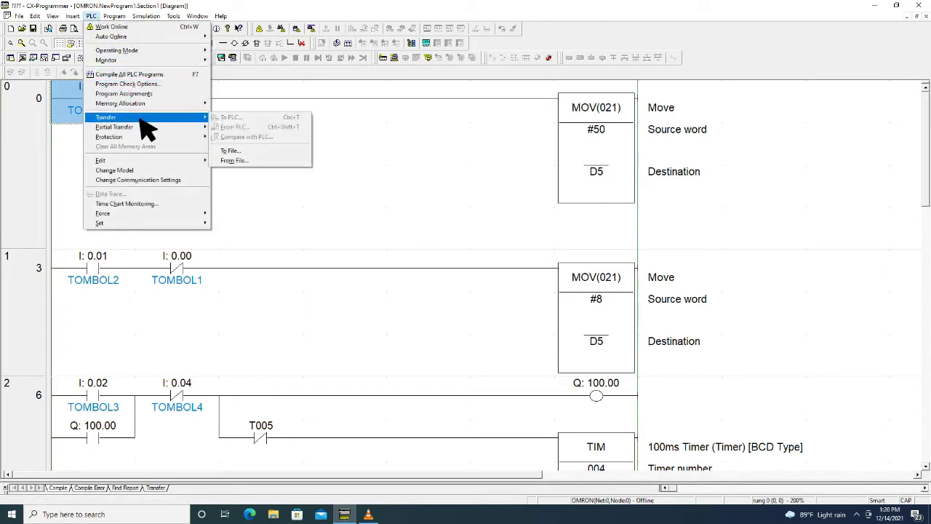
click(123, 27)
click(467, 288)
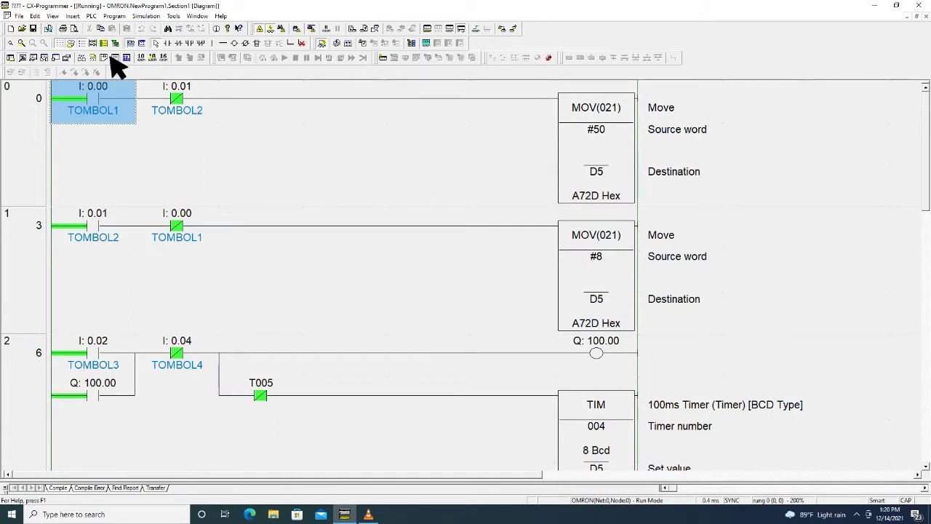
Transfer the programs, symbols, comments and program index to the PLC, then return it to Run mode
click(91, 15)
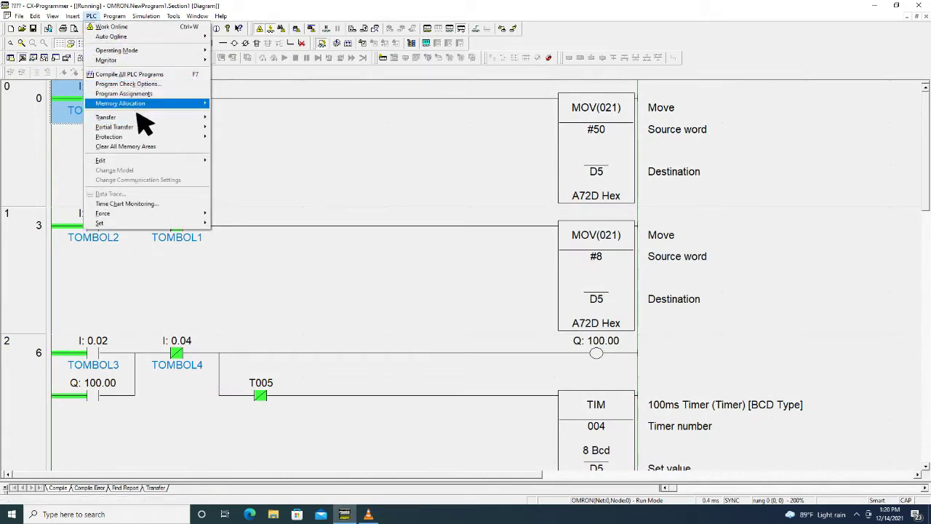
mouse_move(145, 116)
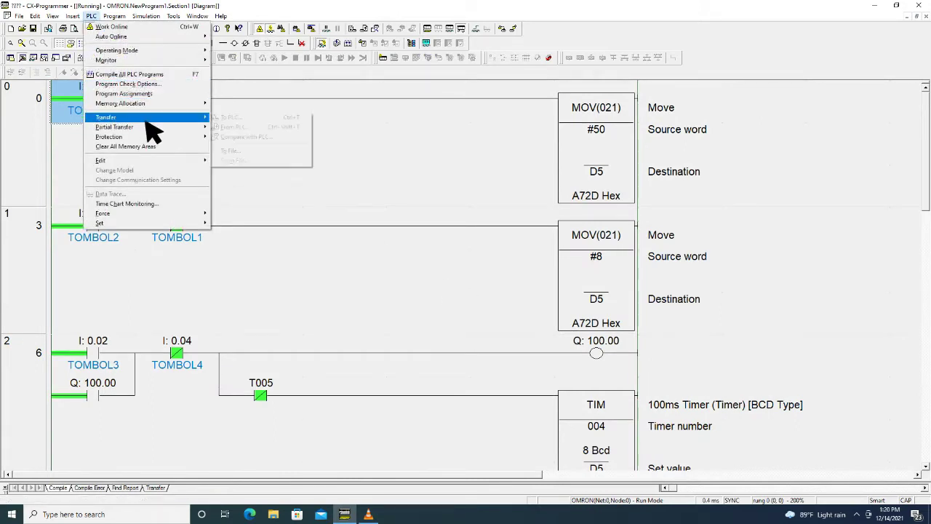
click(243, 120)
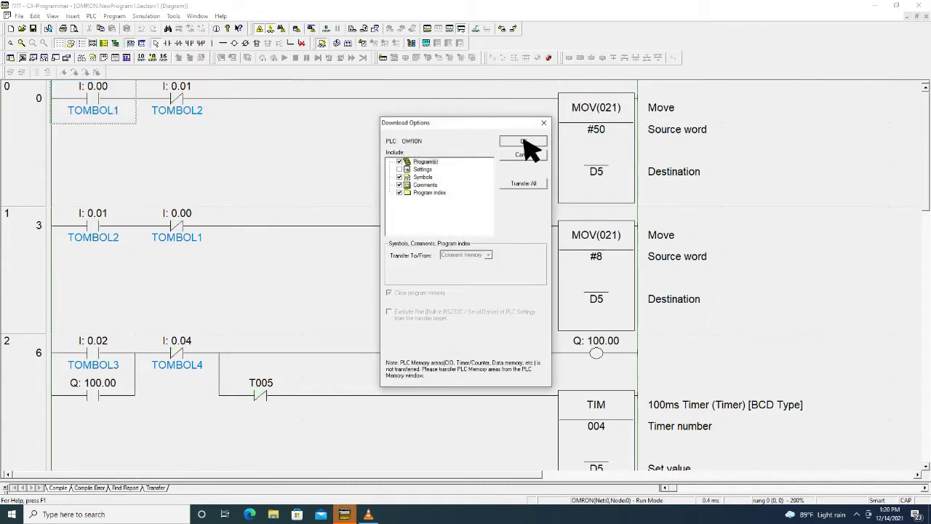
click(523, 141)
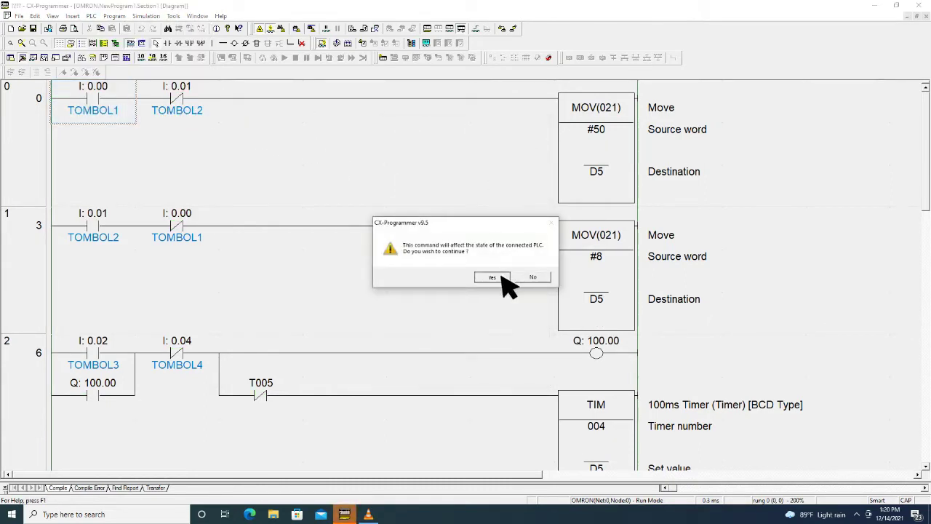
click(501, 277)
click(501, 279)
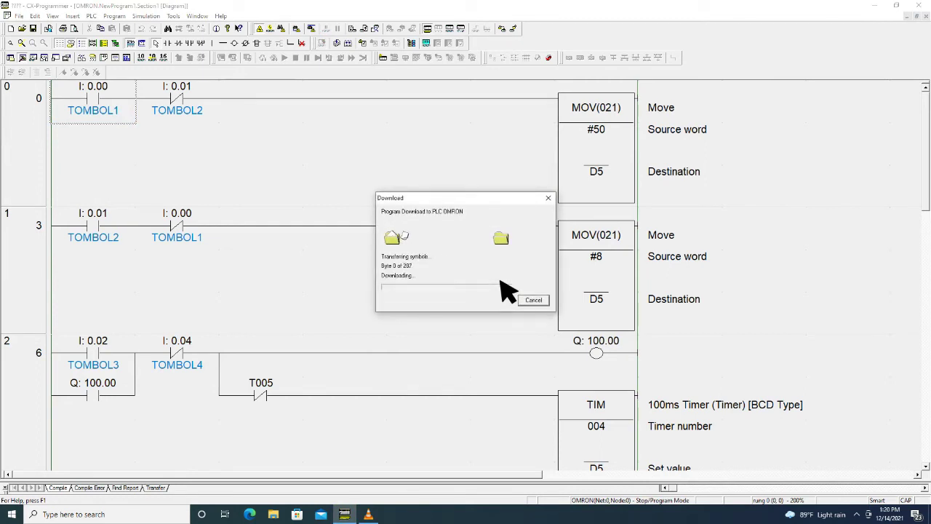
click(535, 300)
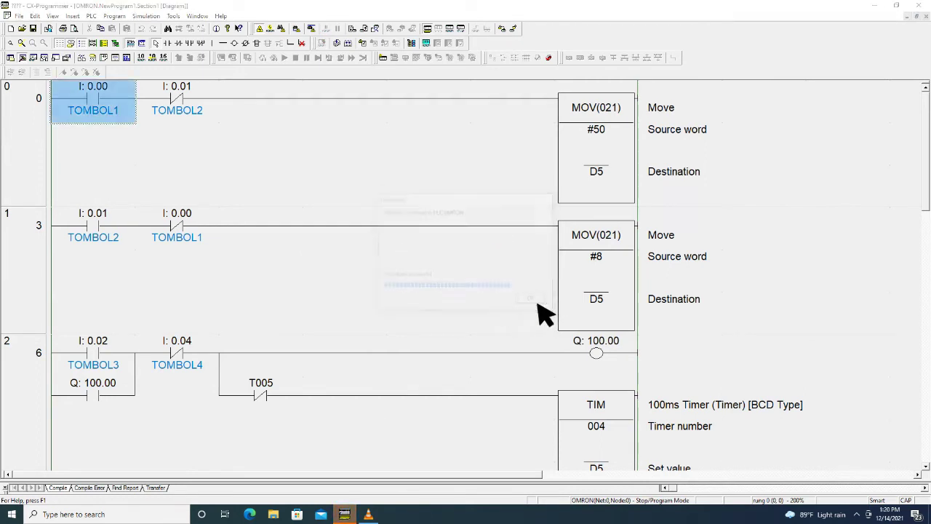
click(501, 277)
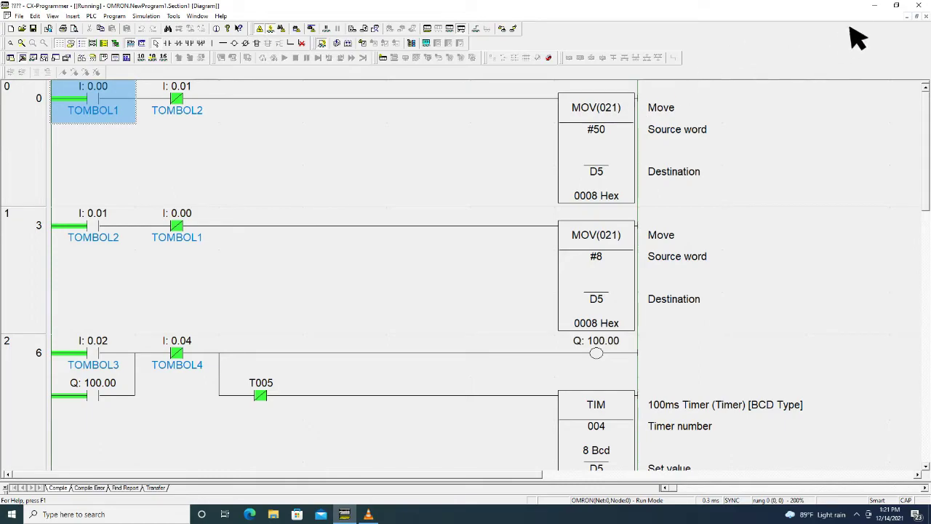
Switch to the desktop, start OMRON's OPC Server and dismiss its startup notice
click(875, 6)
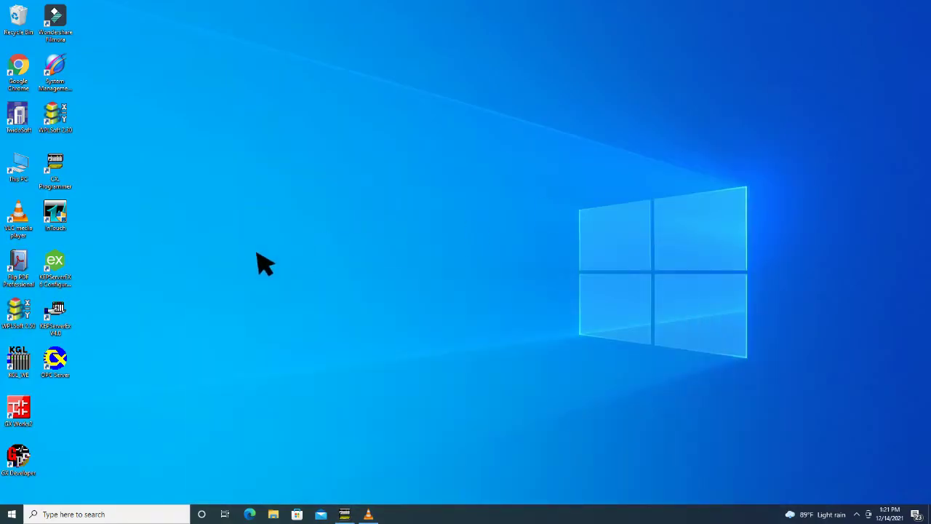
double_click(67, 365)
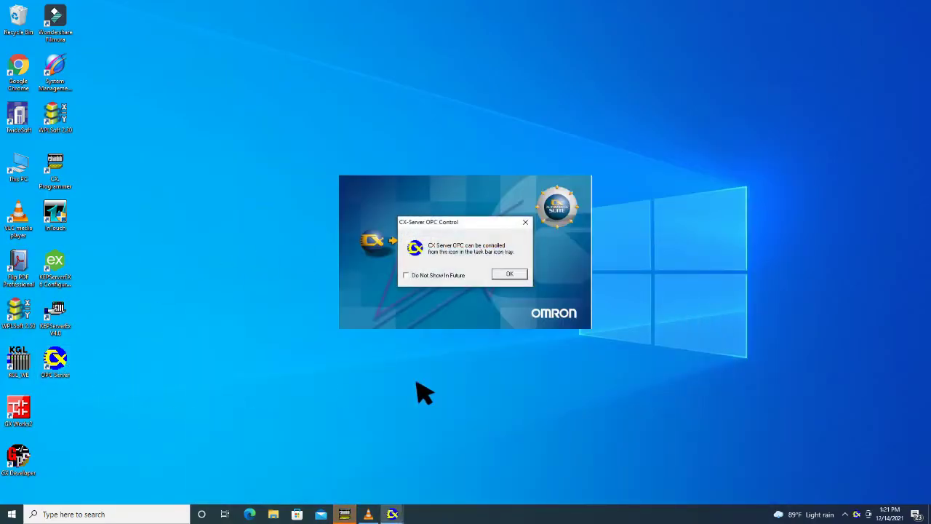
click(518, 275)
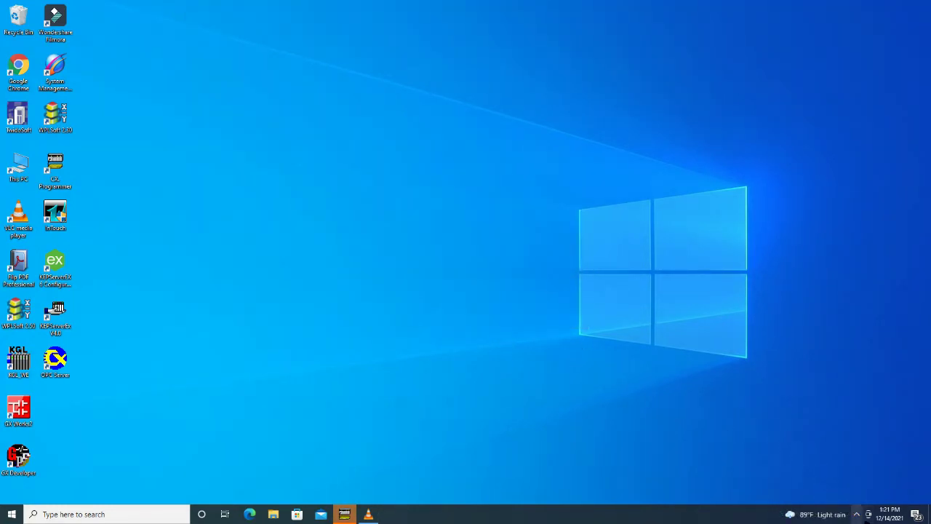
Create a new CX-Server project named AMK8 in the CX-Server OPC folder and select it for the OPC server
click(857, 514)
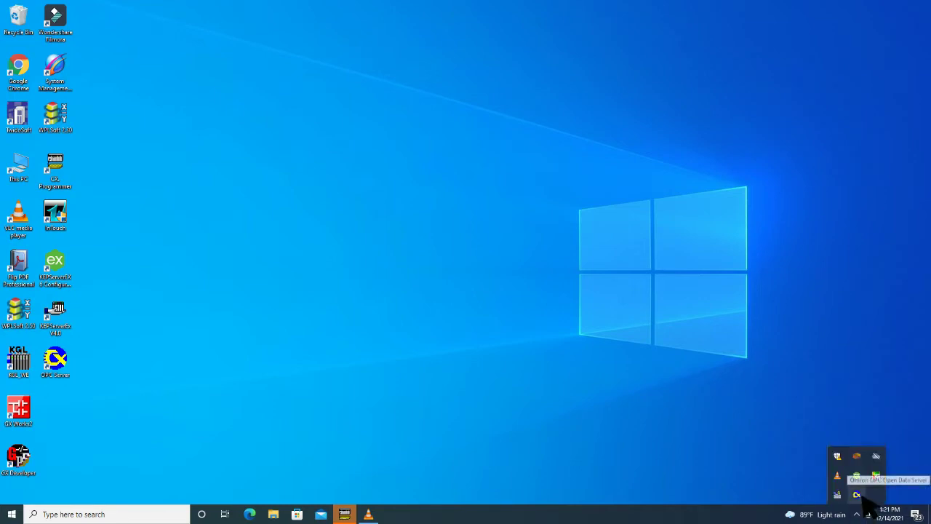
right_click(862, 491)
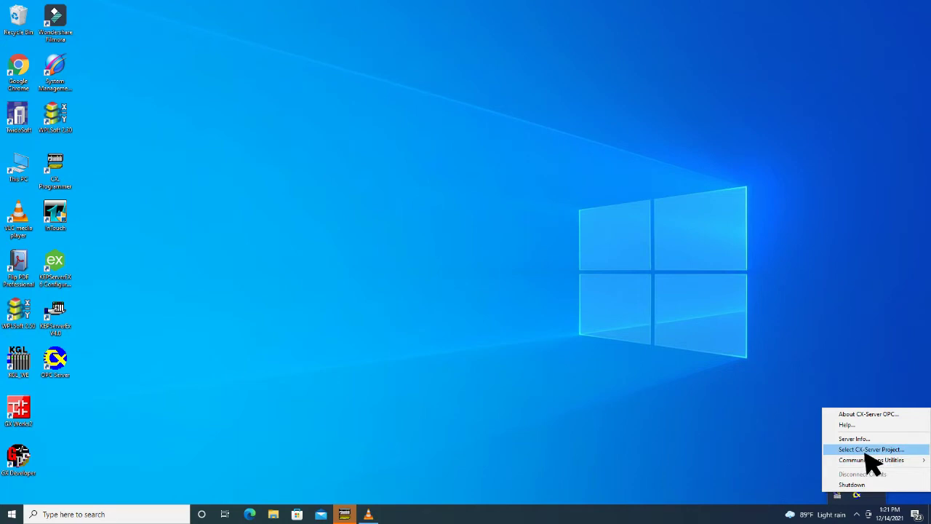
click(865, 449)
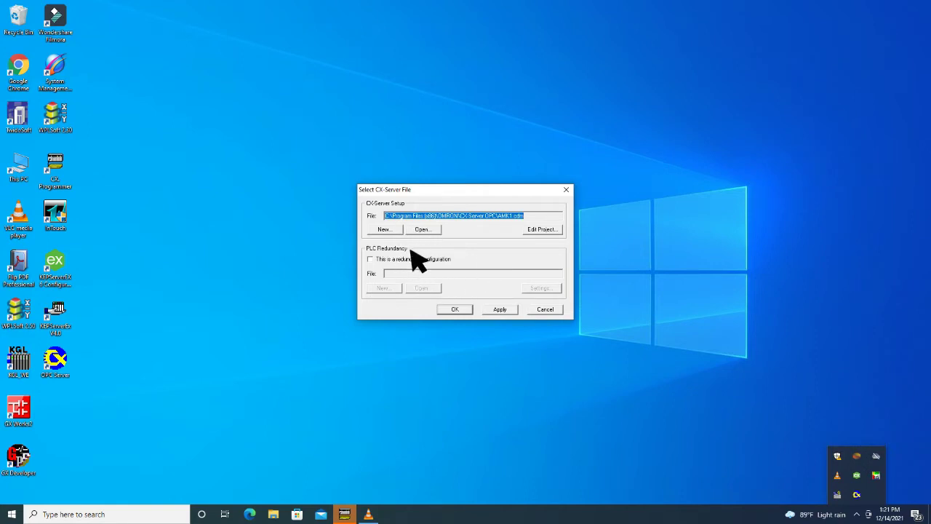
click(391, 231)
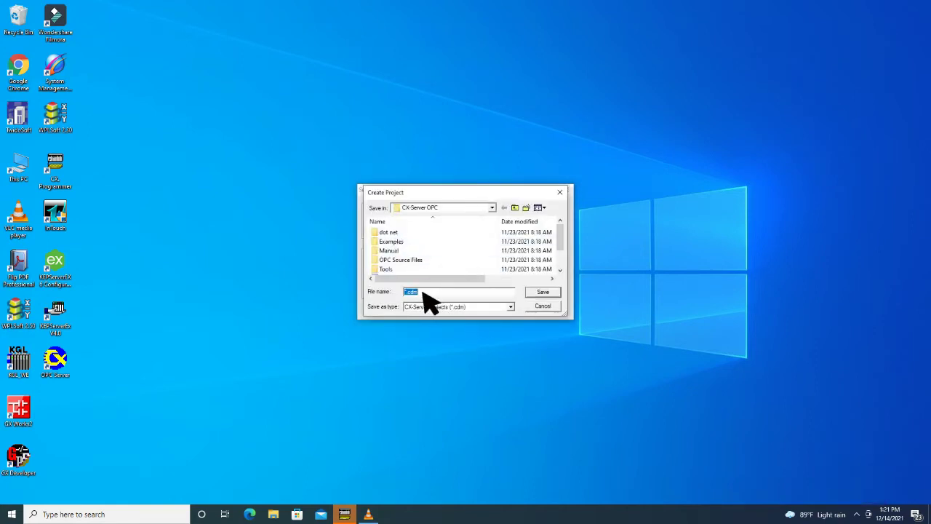
text(A)
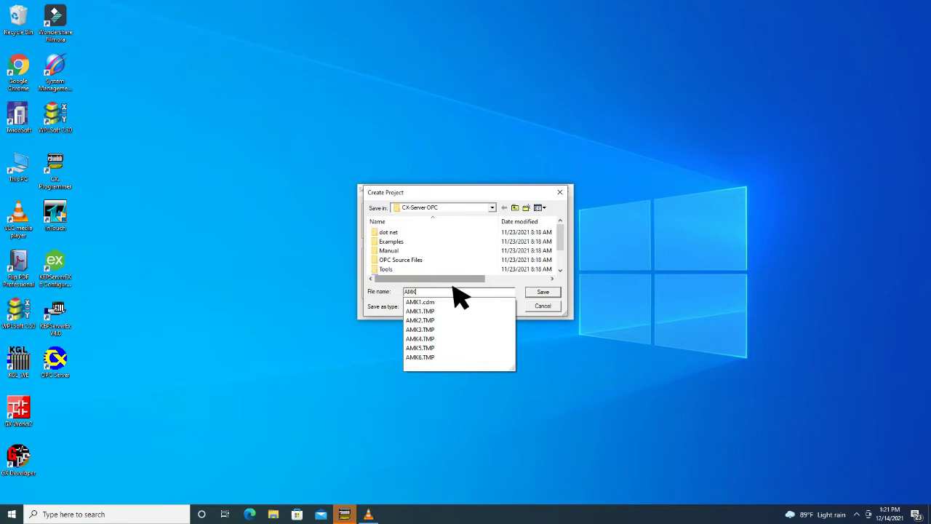
text(MK8)
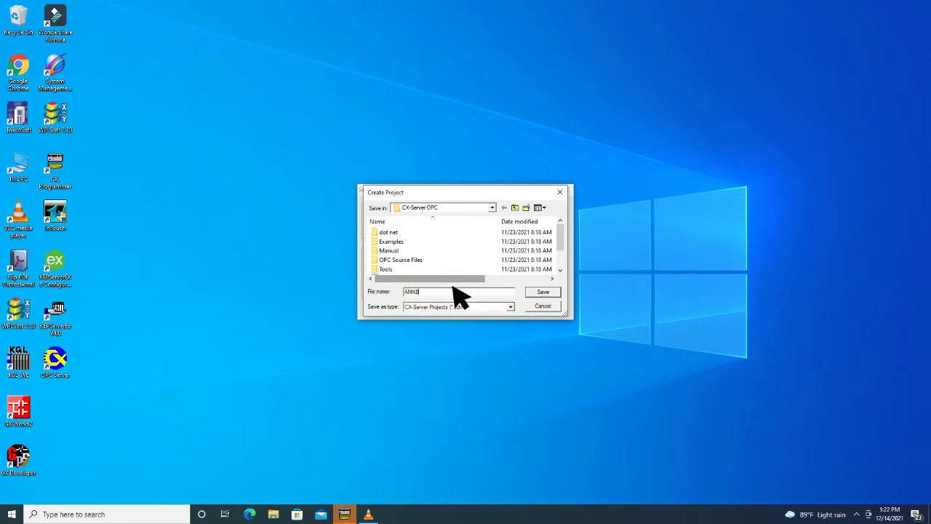
click(551, 295)
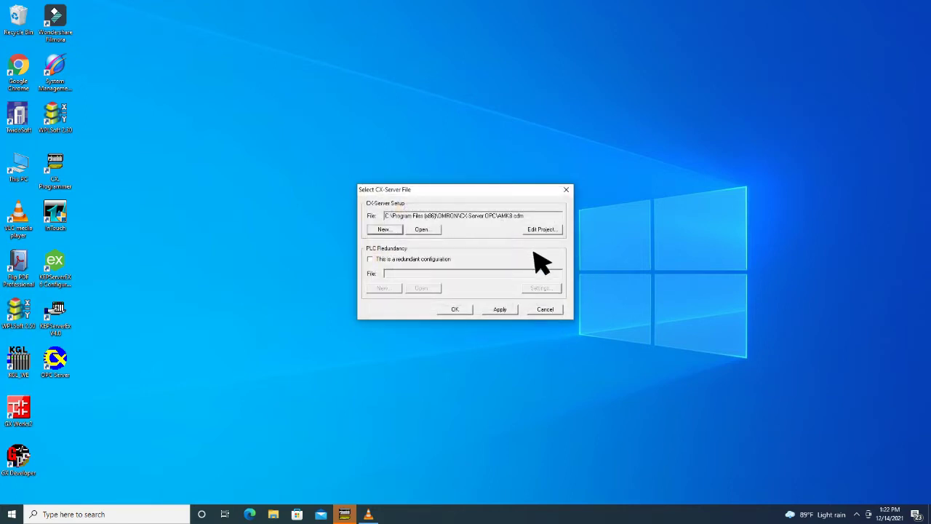
Edit the AMK8 project and add a PLC device named OMRON with device type CP1E and network type USB
click(547, 232)
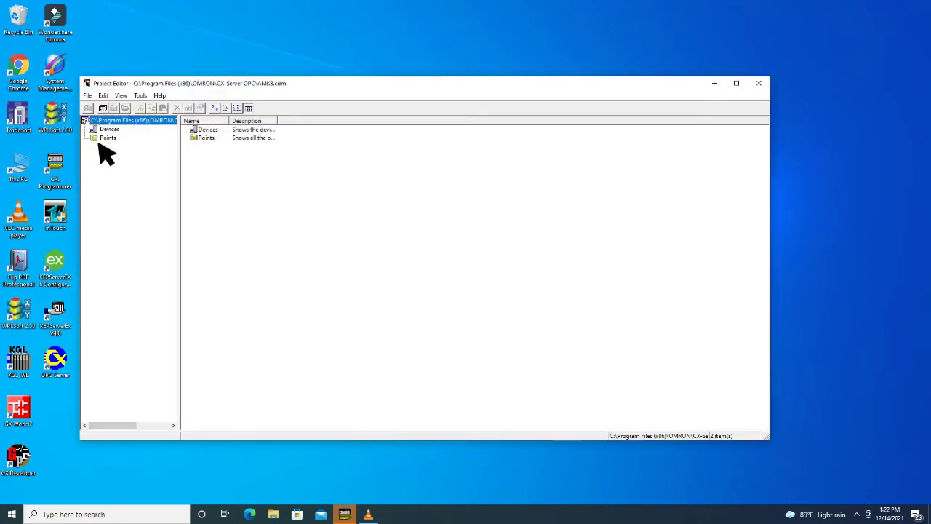
click(88, 95)
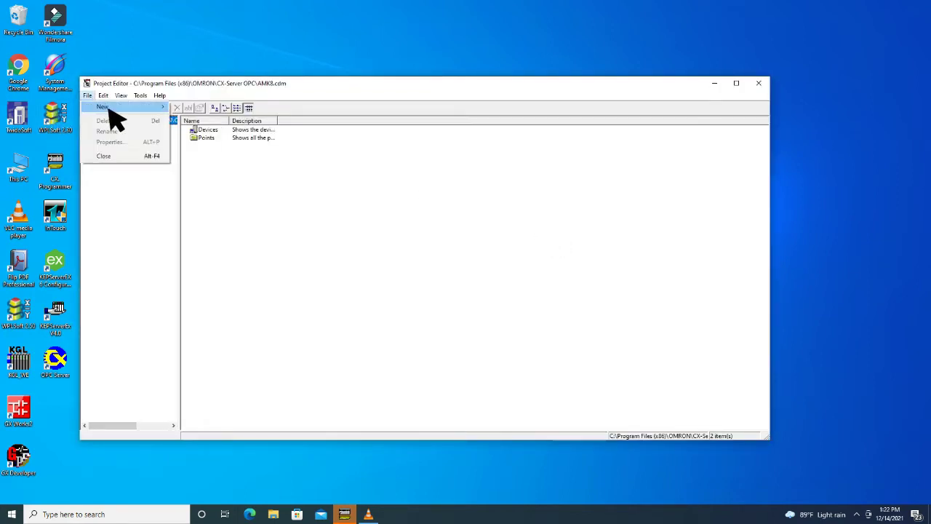
mouse_move(109, 108)
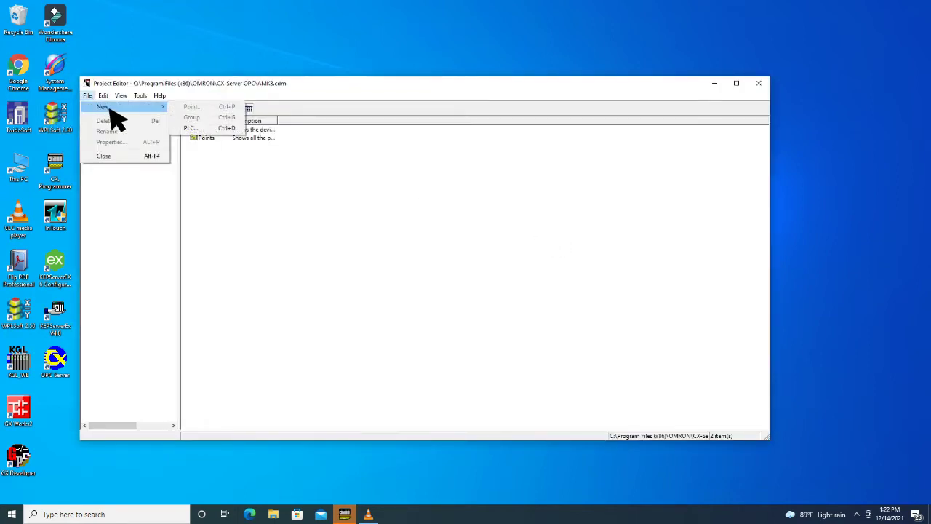
click(195, 129)
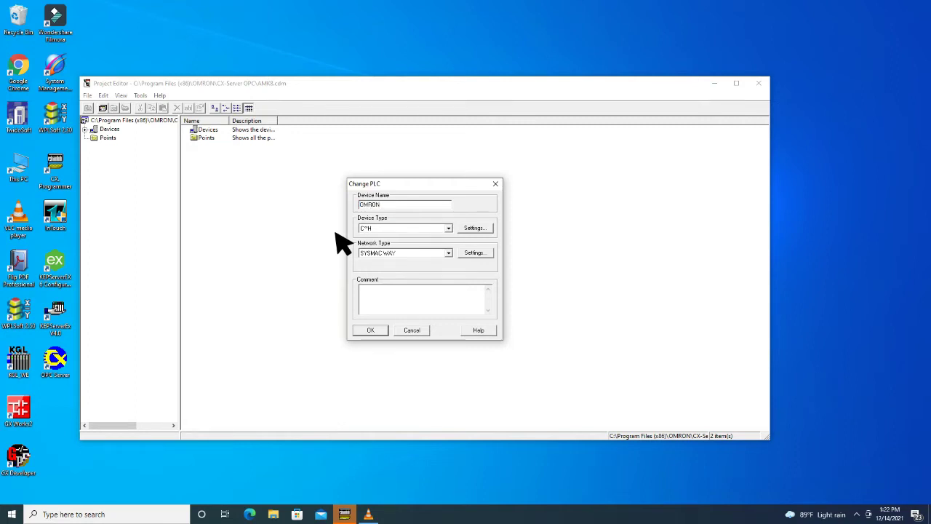
click(449, 229)
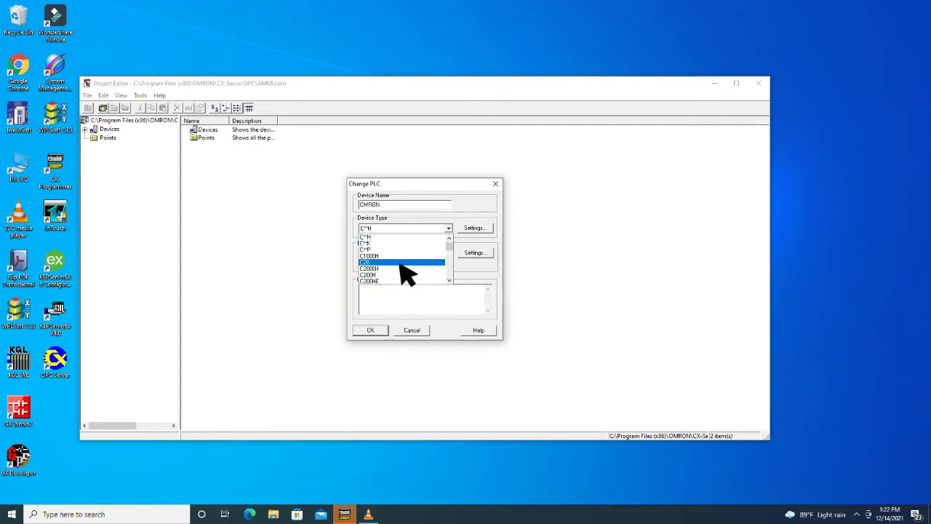
scroll(407, 272, down, 3)
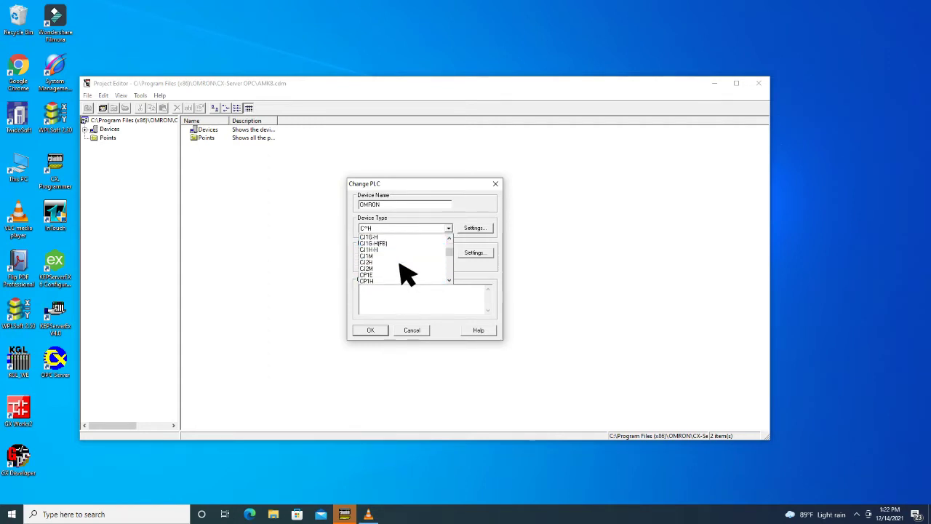
click(376, 275)
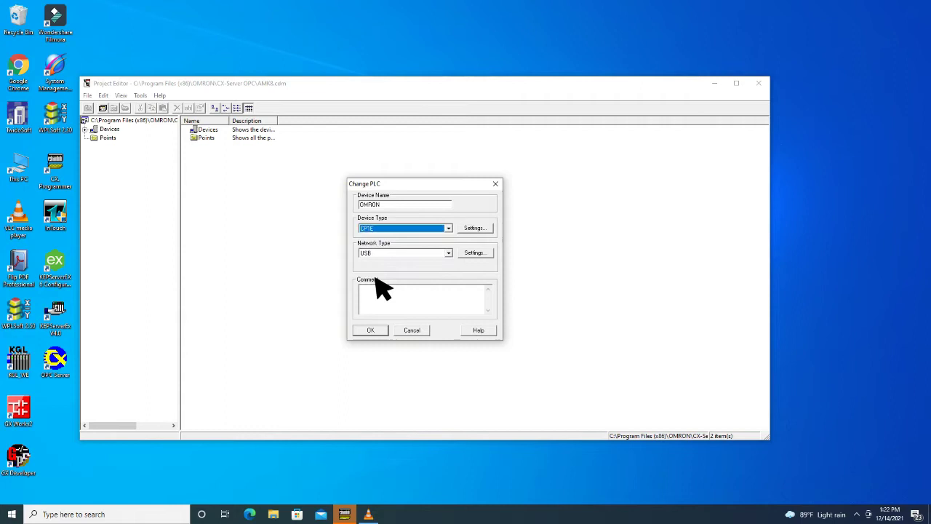
click(374, 333)
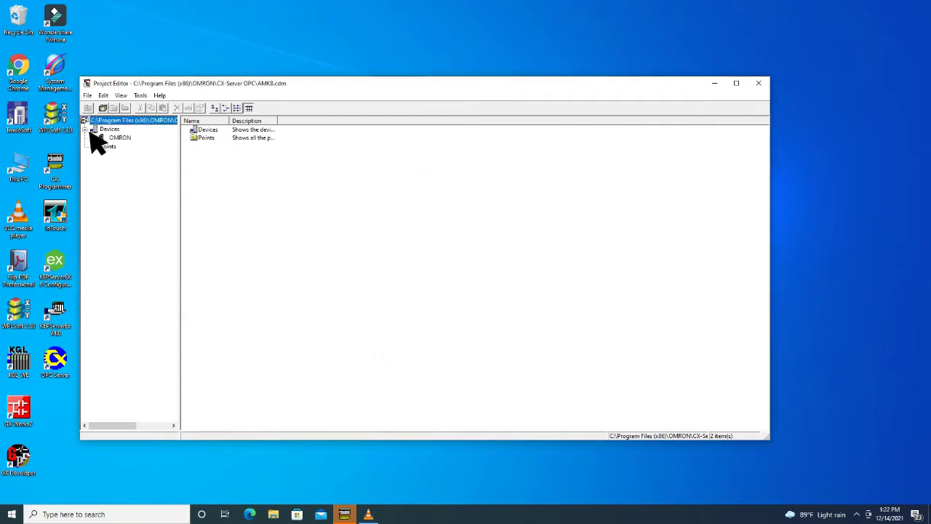
Expand the OMRON device's memory areas and start a new point in the project's Points folder
click(94, 138)
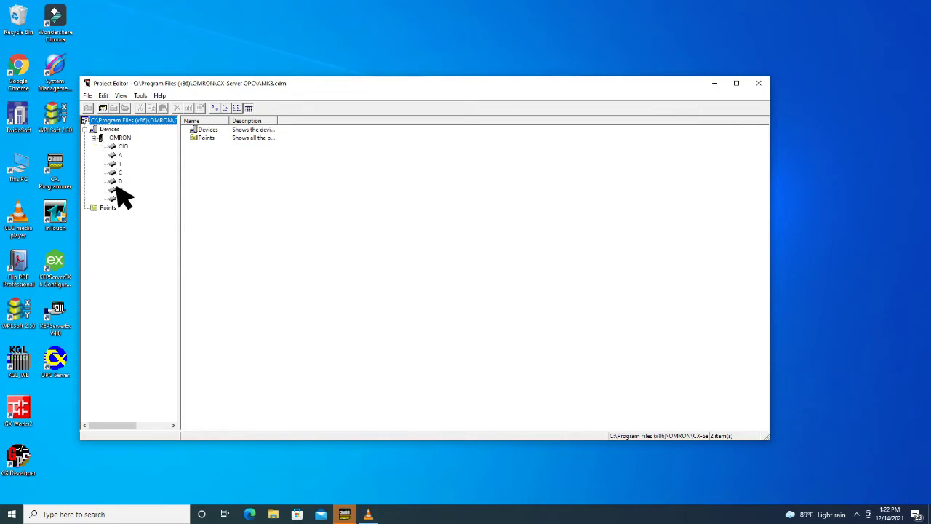
click(110, 210)
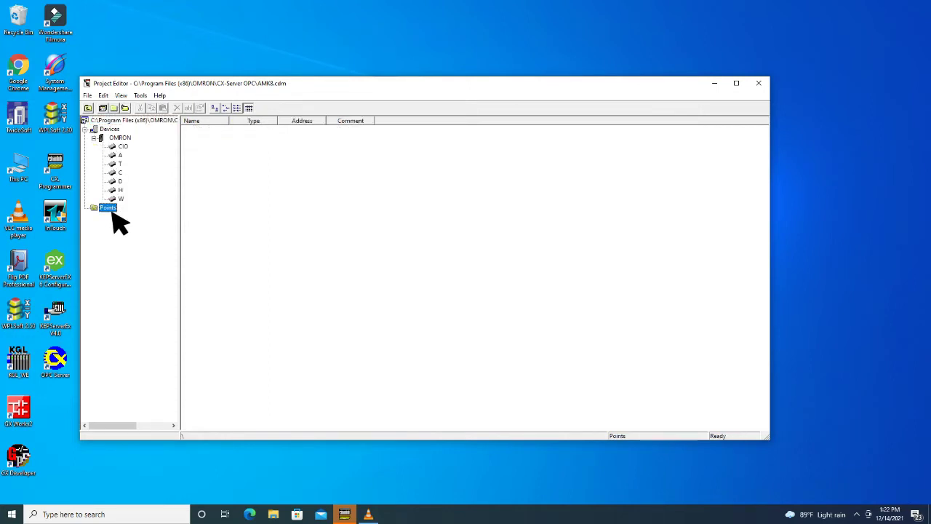
click(131, 115)
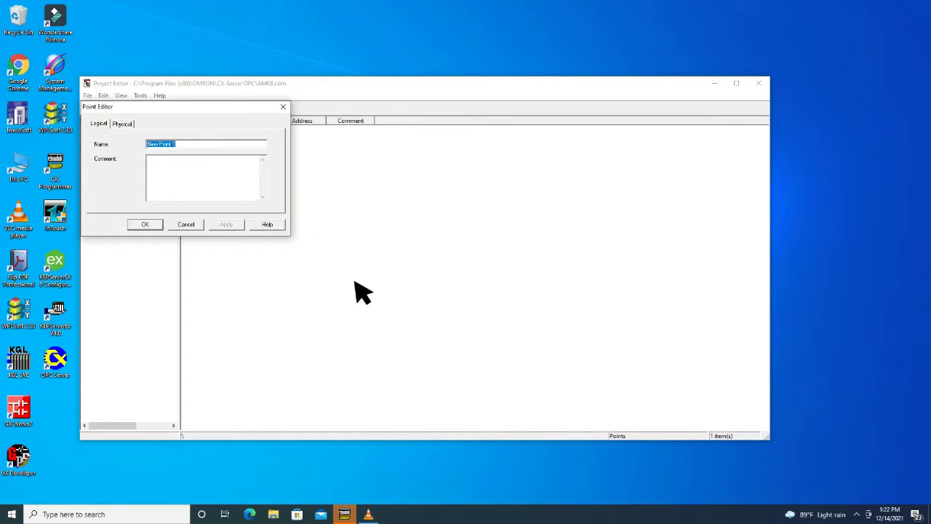
Switch to CX-Programmer and review the contact, coil, timer and D5 addresses in the ladder rungs
click(347, 514)
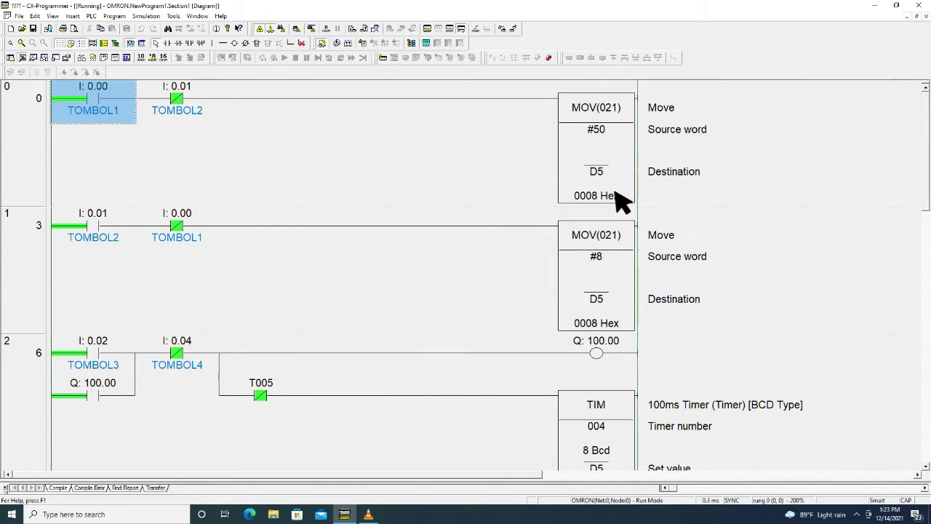
scroll(643, 291, down, 1)
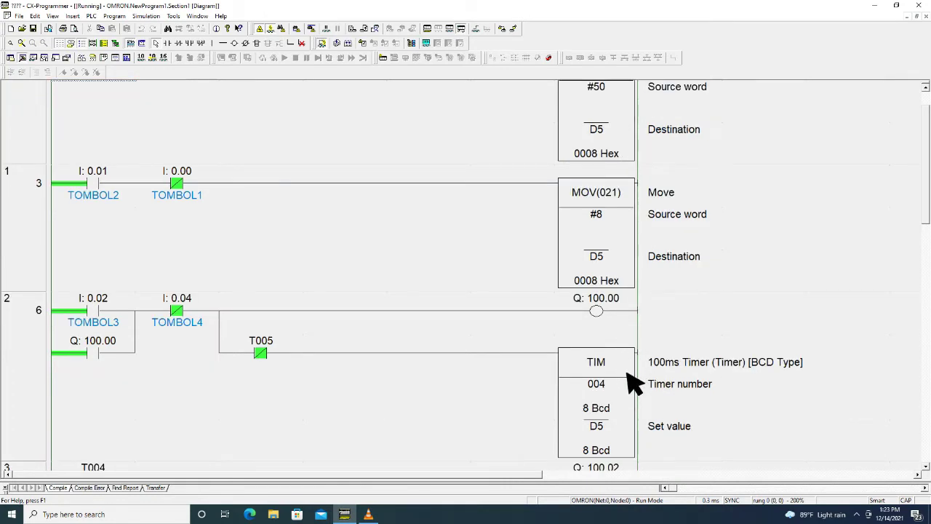
scroll(635, 383, down, 1)
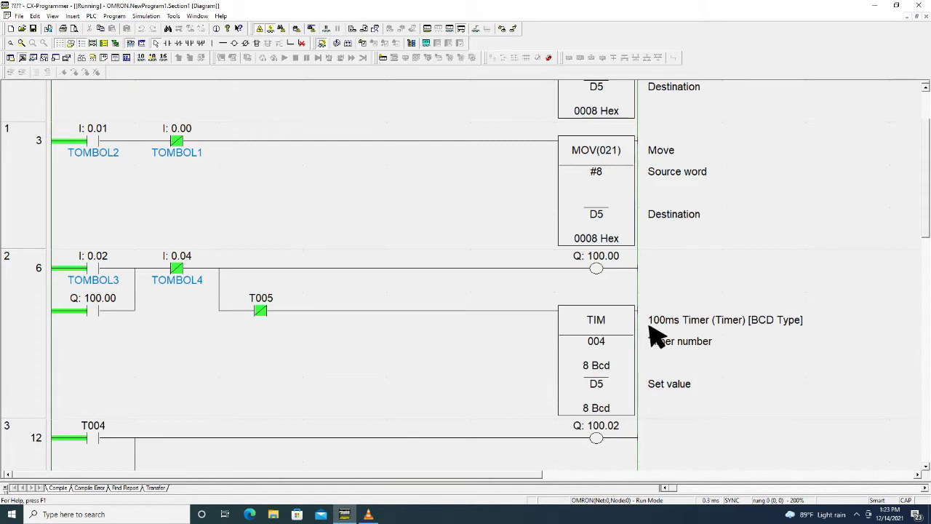
scroll(655, 336, down, 3)
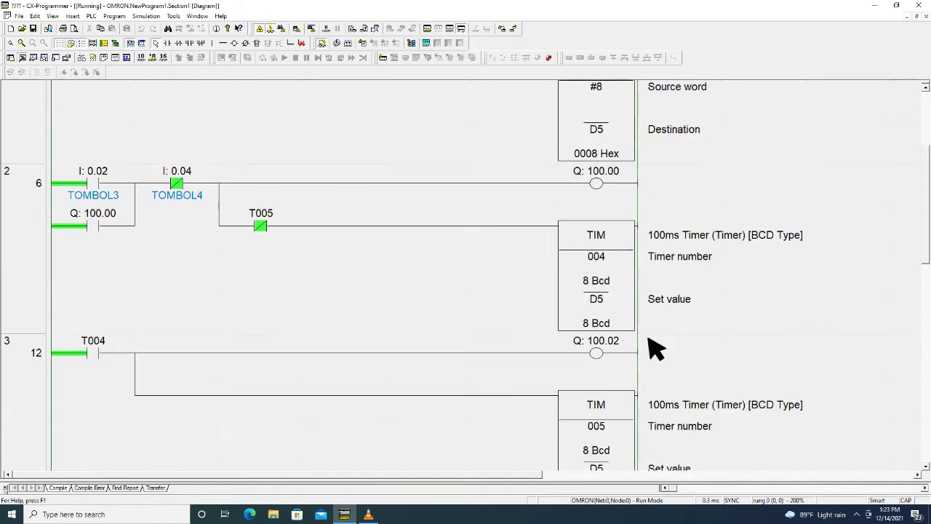
scroll(624, 371, down, 3)
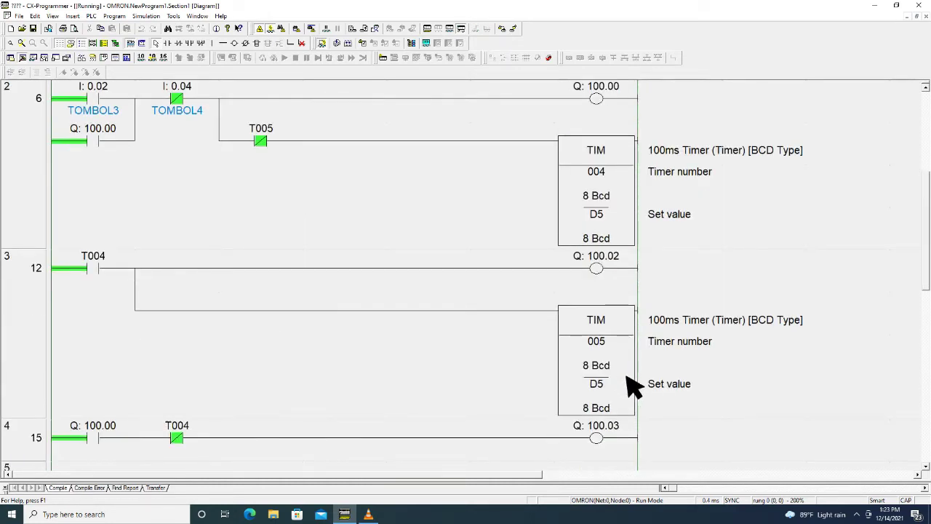
scroll(632, 389, up, 7)
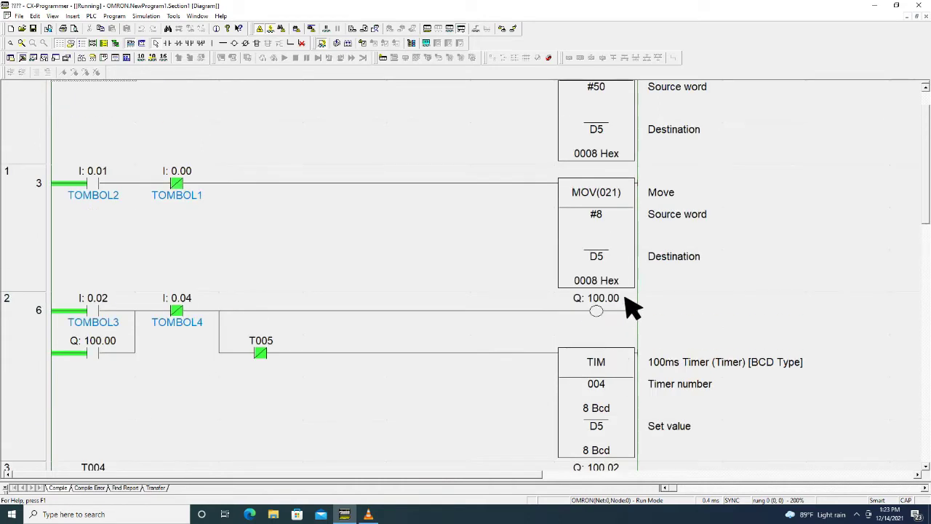
scroll(630, 312, up, 2)
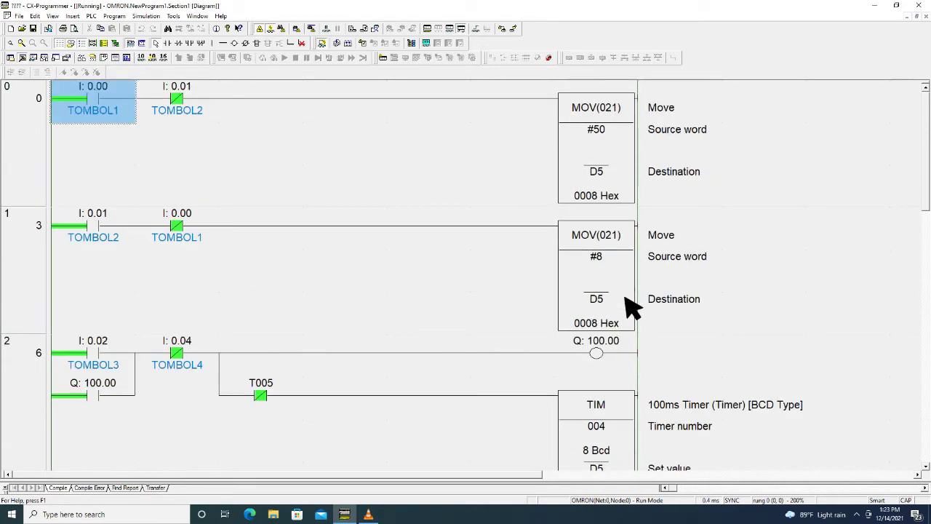
Return to the Project Editor and define point TOMBOL1 on PLC OMRON with data location 0.00 and internal data type Bit
click(368, 514)
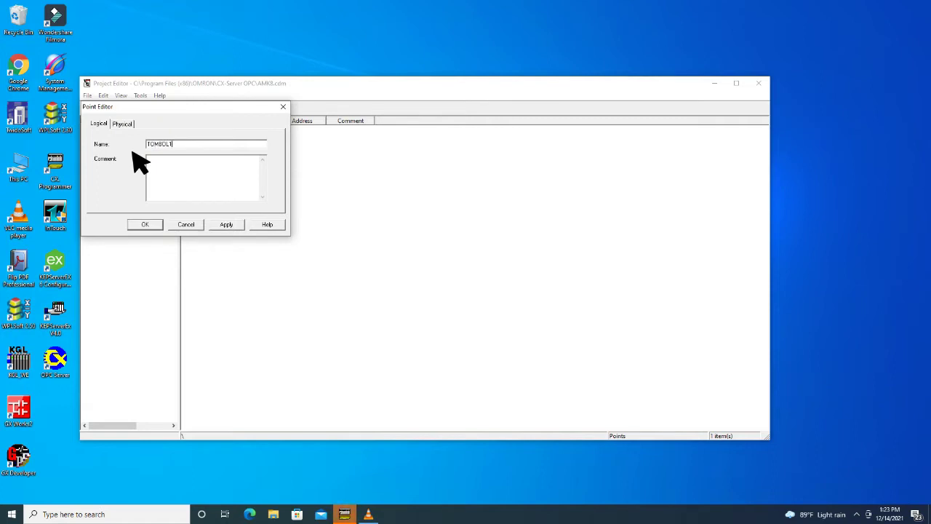
click(130, 123)
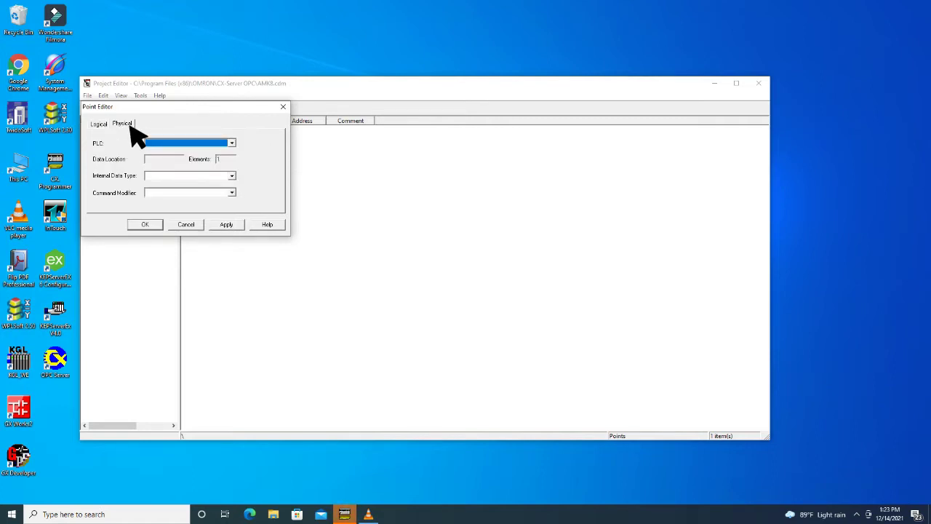
click(231, 142)
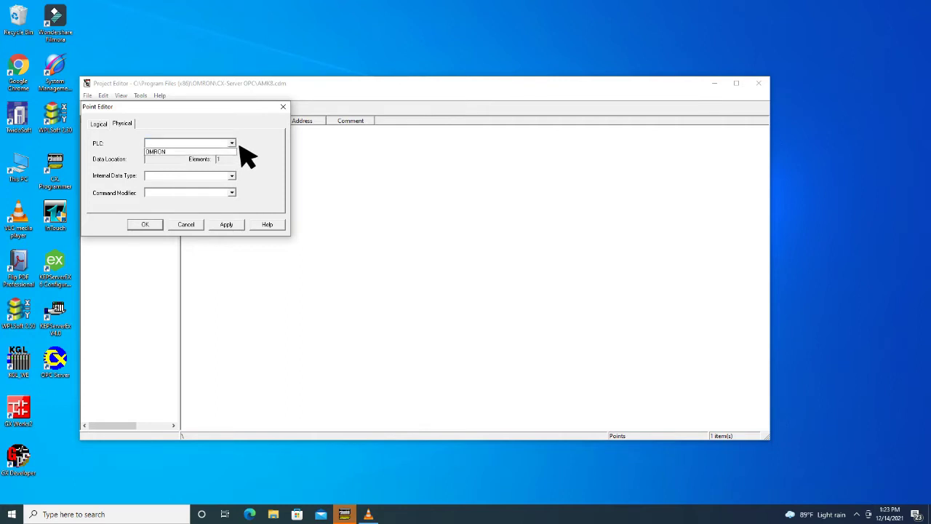
click(167, 152)
click(161, 160)
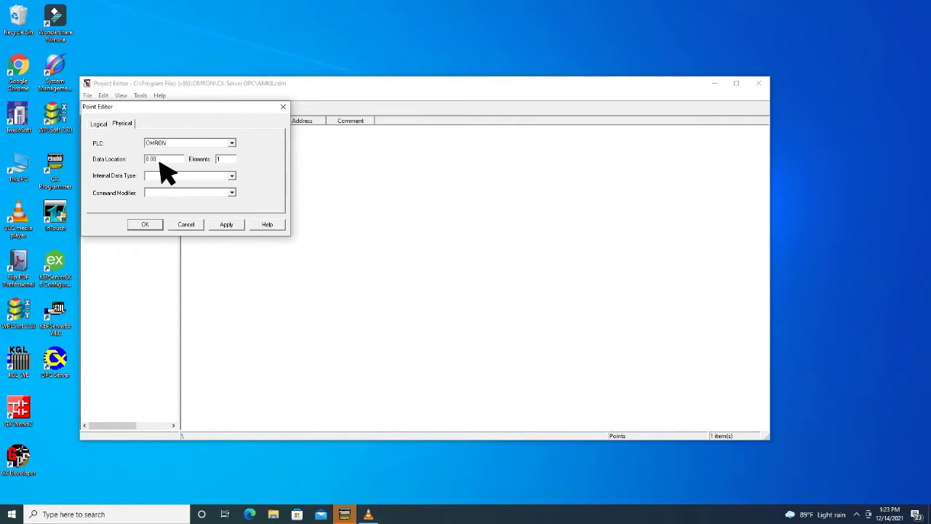
click(233, 175)
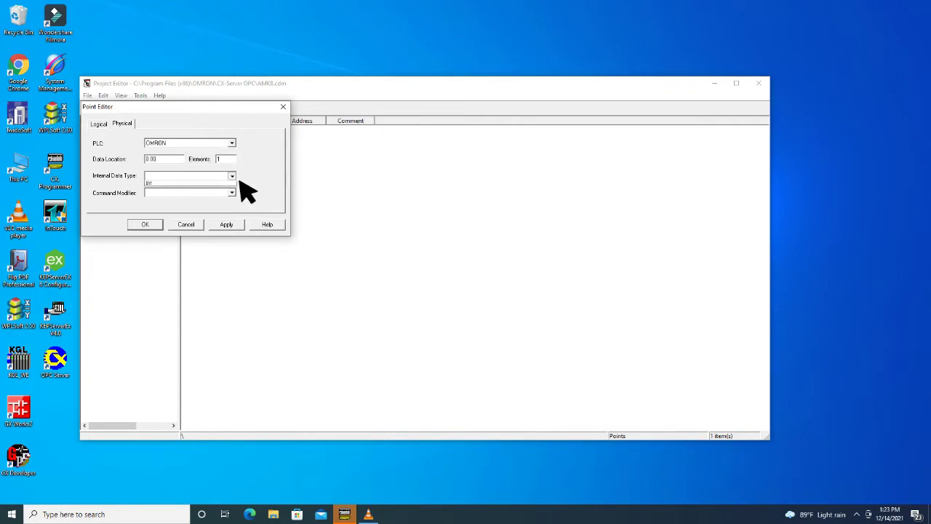
click(161, 190)
click(233, 226)
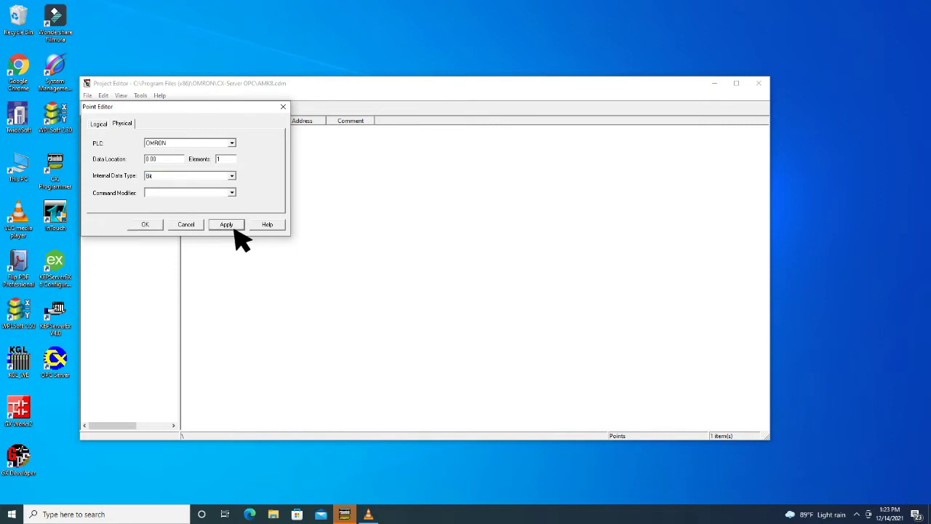
click(147, 224)
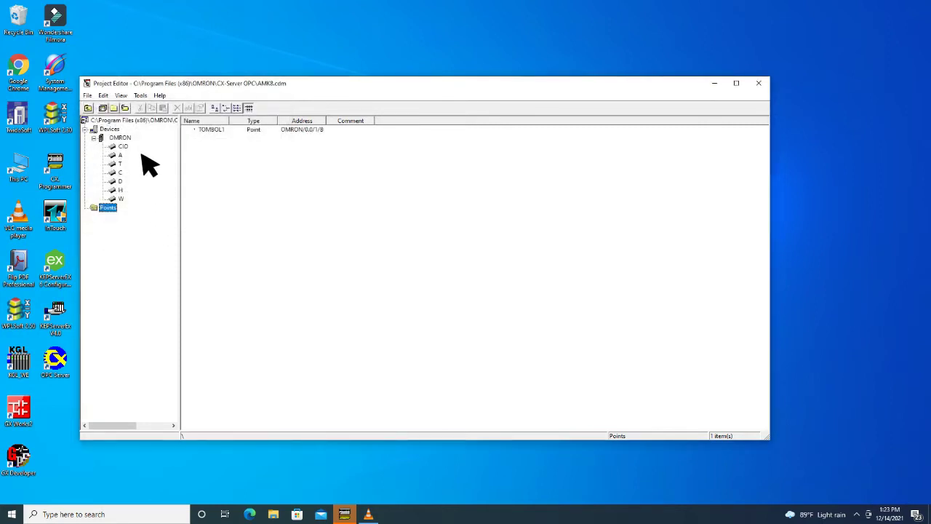
Add point TOMBOL2 on PLC OMRON with data location 0.01 and internal data type Bit
click(127, 108)
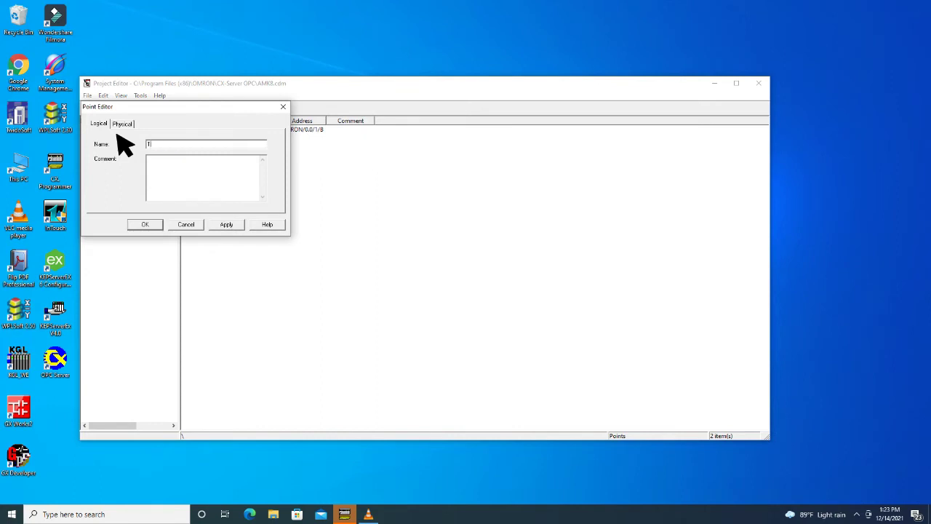
click(124, 123)
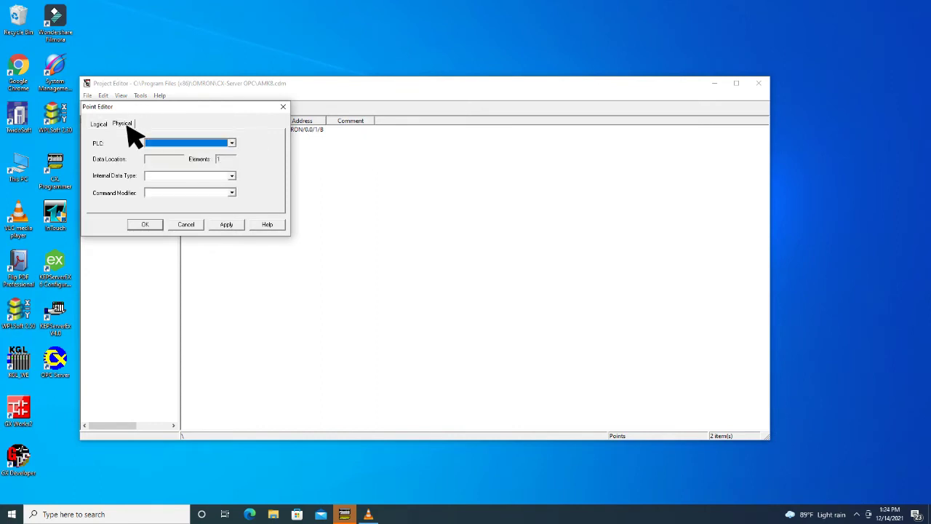
click(231, 143)
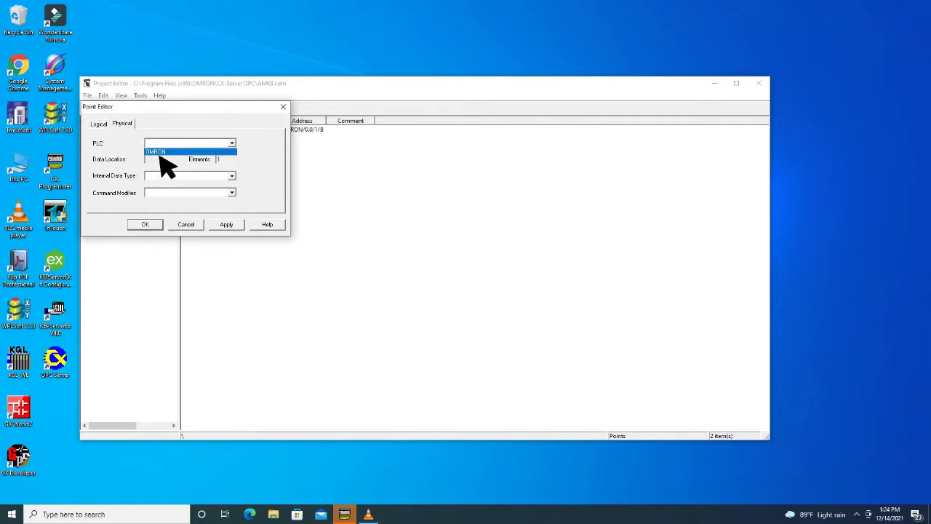
click(164, 150)
click(158, 160)
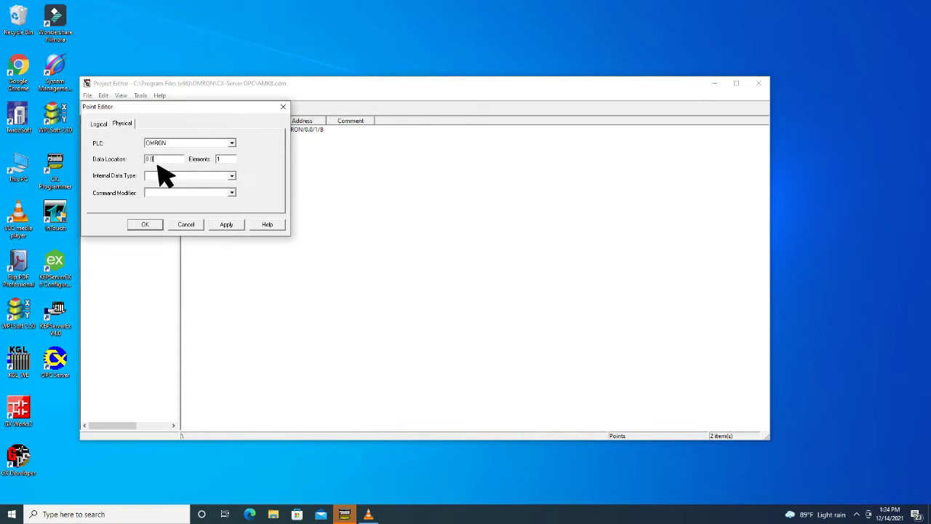
text(0.01)
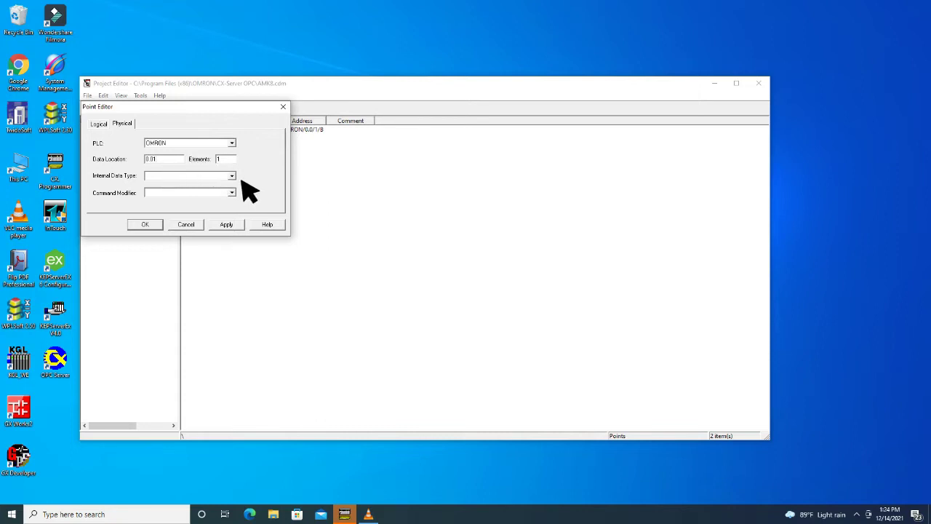
click(231, 176)
click(160, 185)
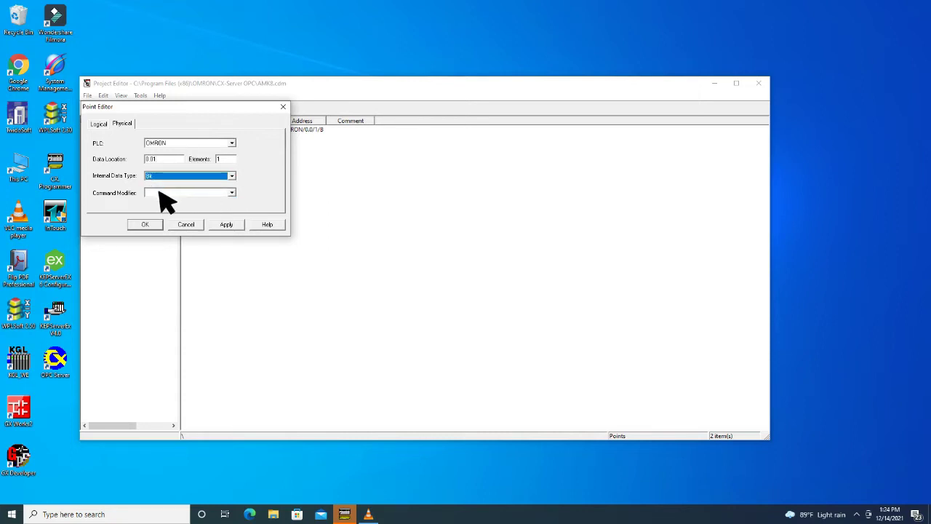
click(236, 226)
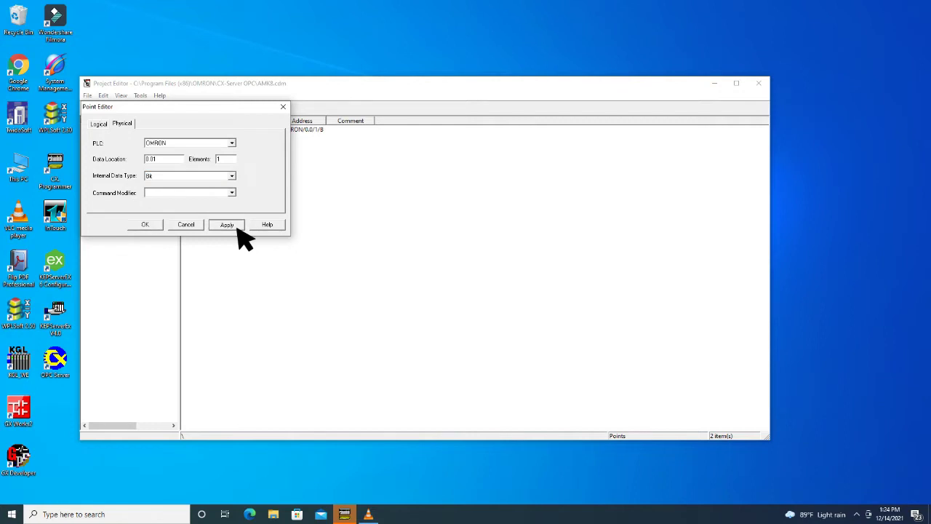
click(159, 224)
Add point TOMBOL3 on PLC OMRON with data location 0.02 and internal data type Bit
click(126, 107)
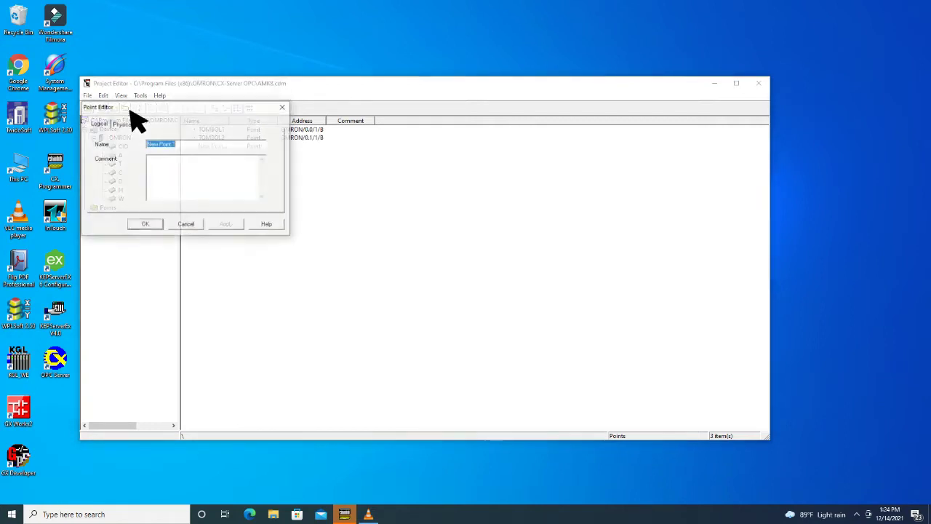
text(TOMBOL3)
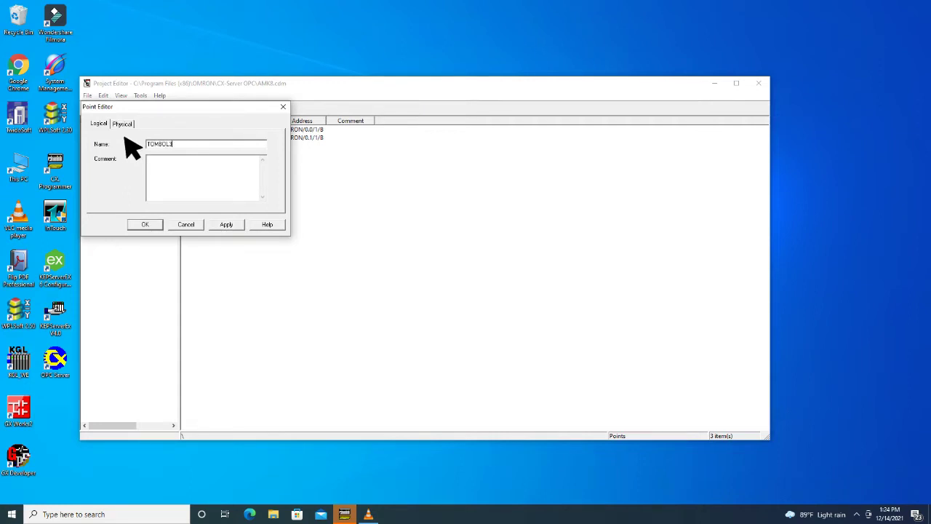
click(125, 126)
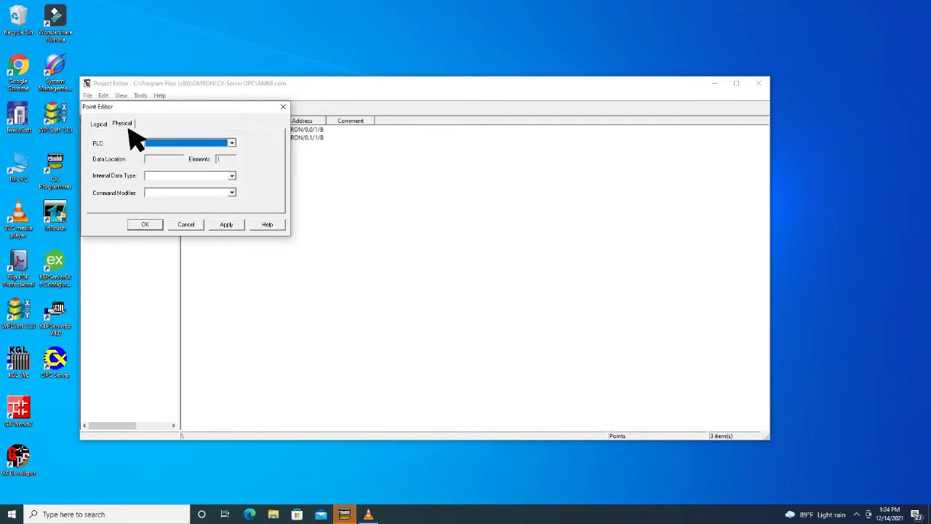
click(233, 142)
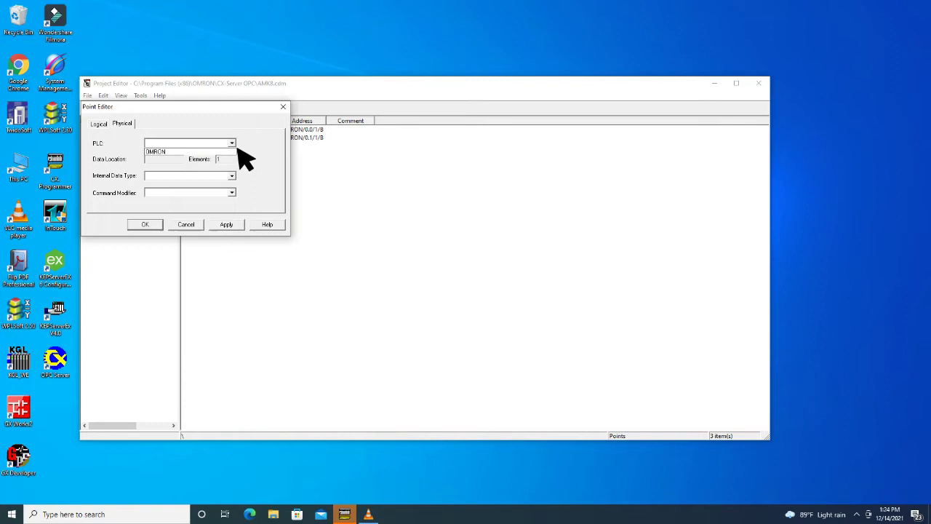
click(167, 151)
click(153, 162)
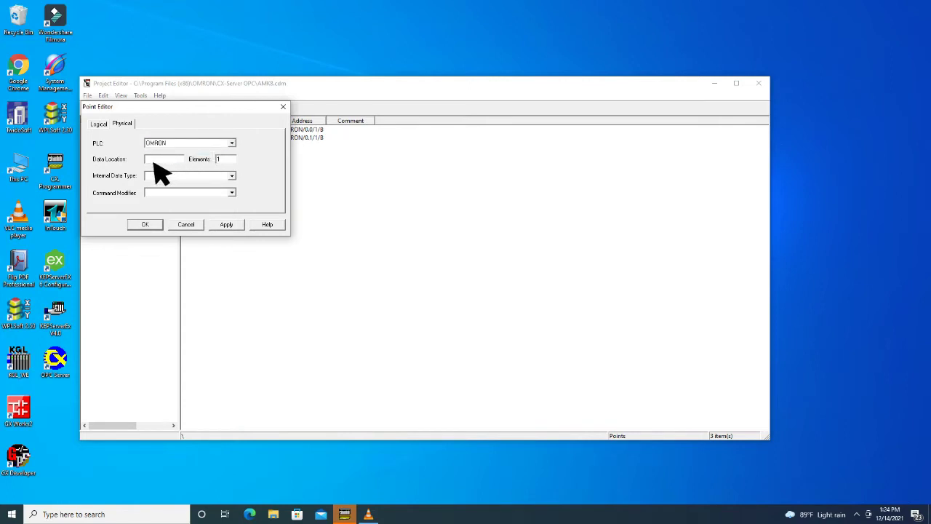
text(0.02)
click(231, 177)
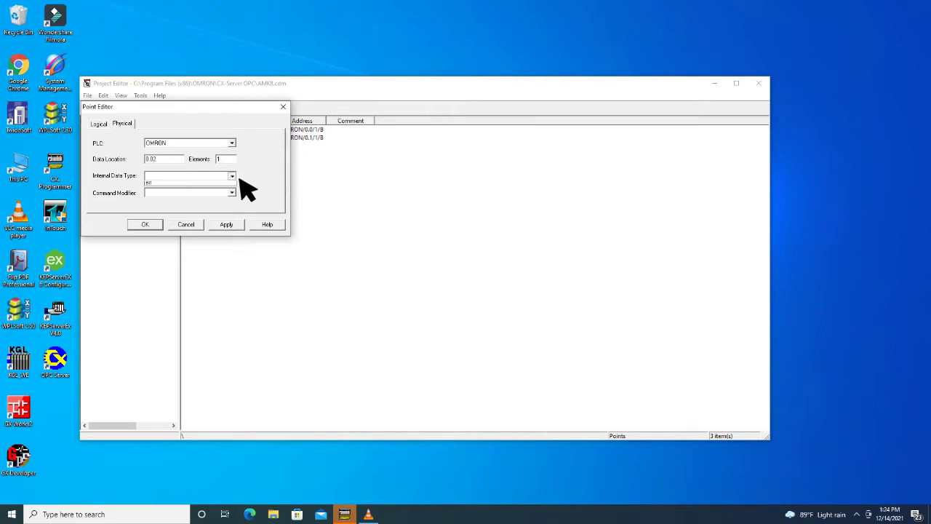
click(163, 186)
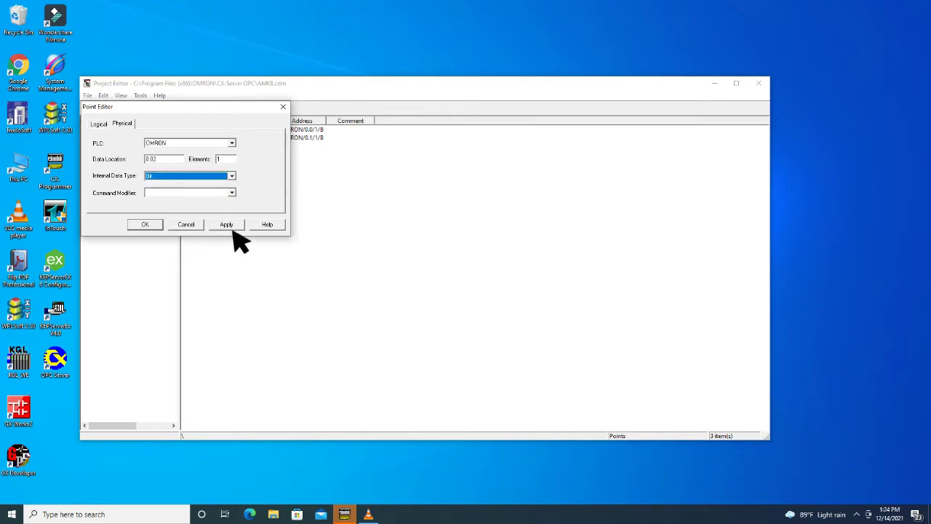
click(227, 225)
click(154, 227)
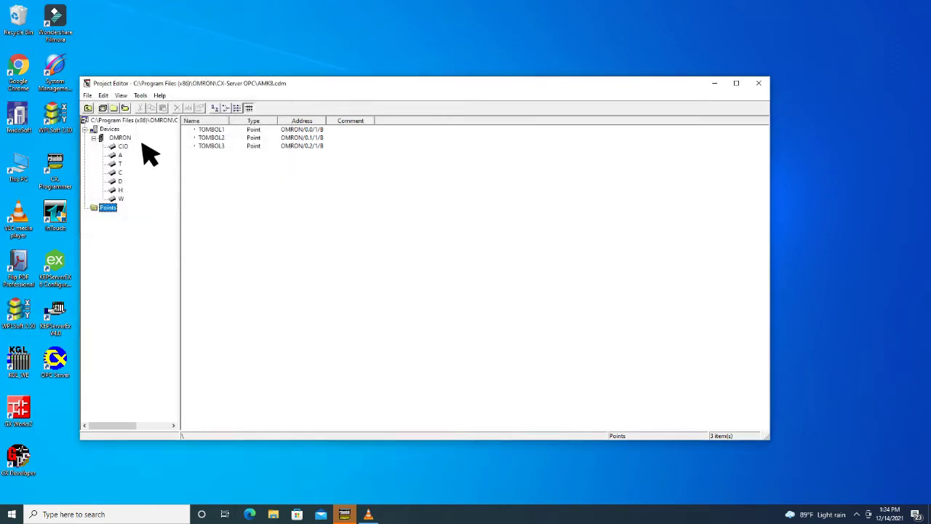
Add point TOMBOL4 on PLC OMRON with data location 0.04 and internal data type Bit
click(127, 109)
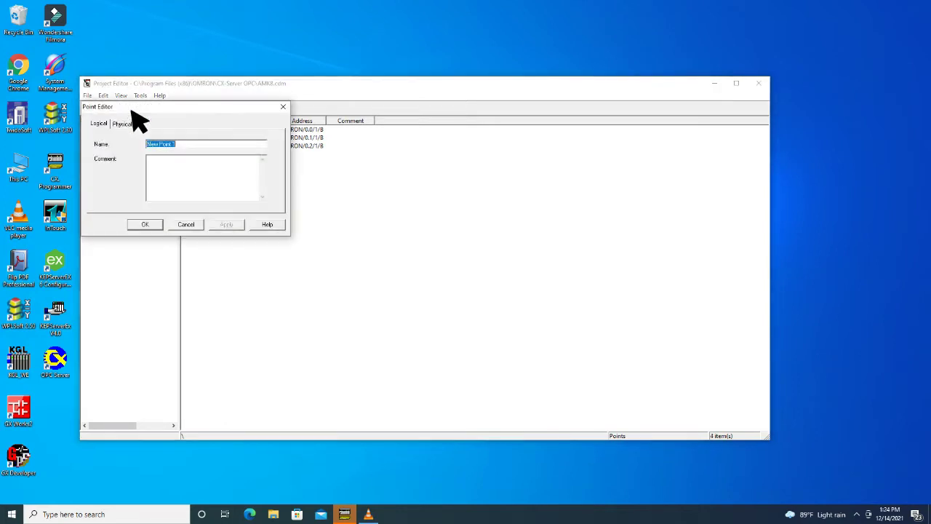
text(TOMBOL)
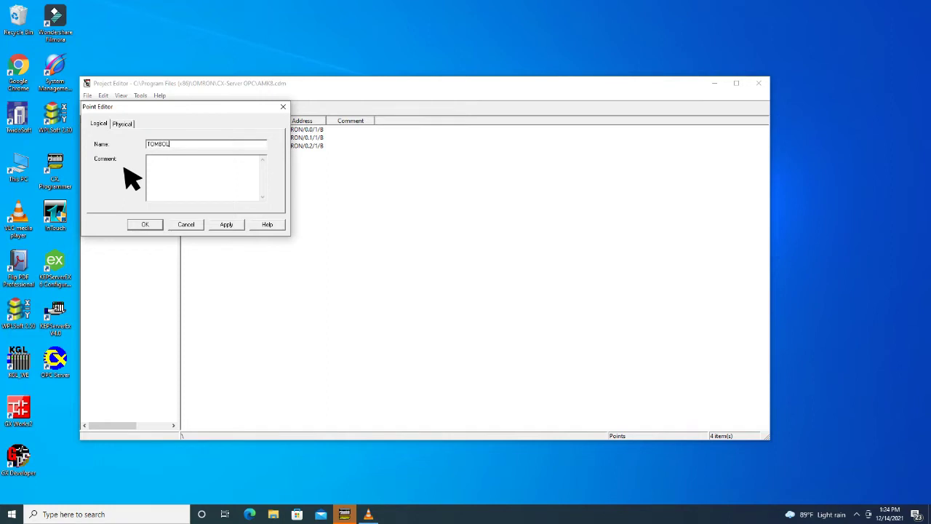
text(4)
click(122, 124)
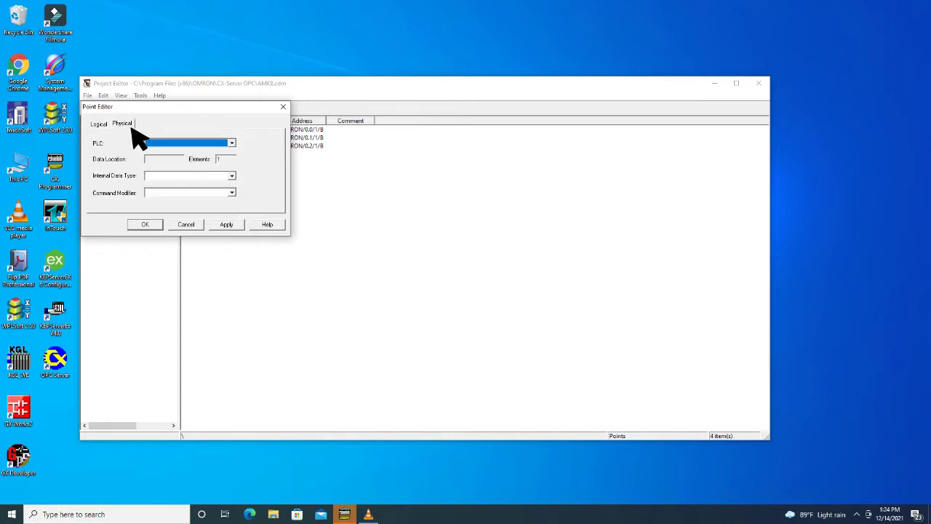
click(231, 143)
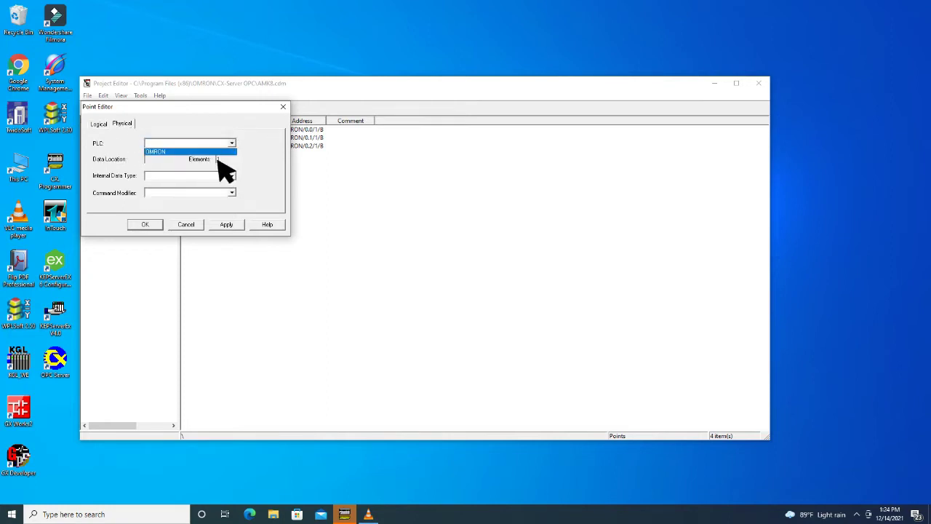
click(168, 154)
click(160, 159)
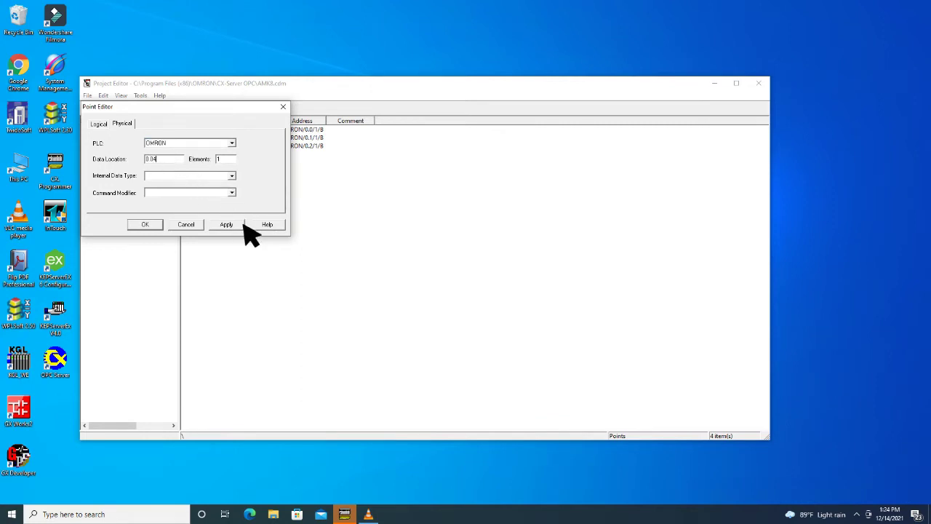
click(231, 175)
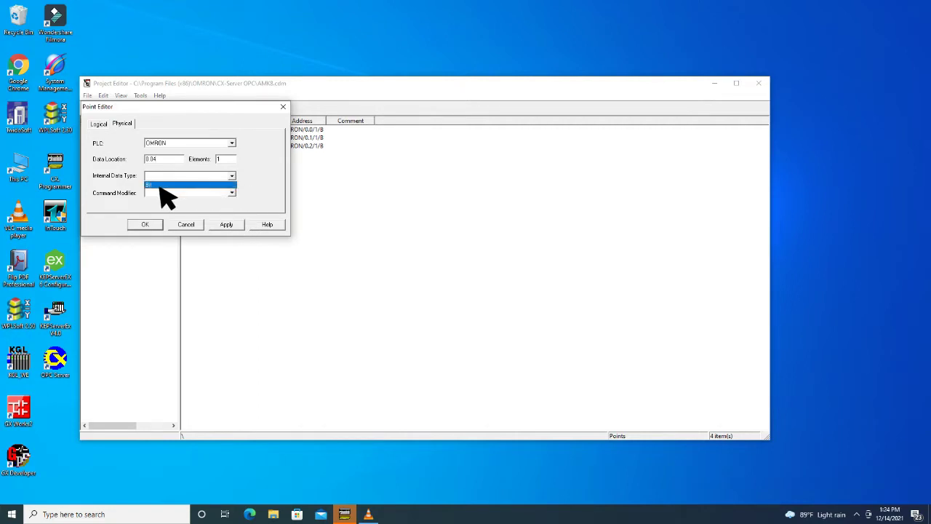
click(164, 185)
click(227, 224)
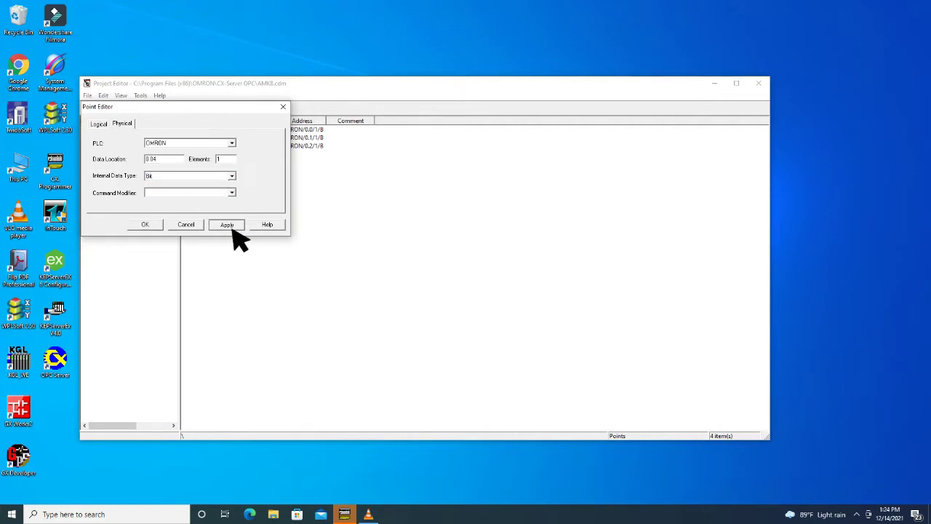
click(153, 227)
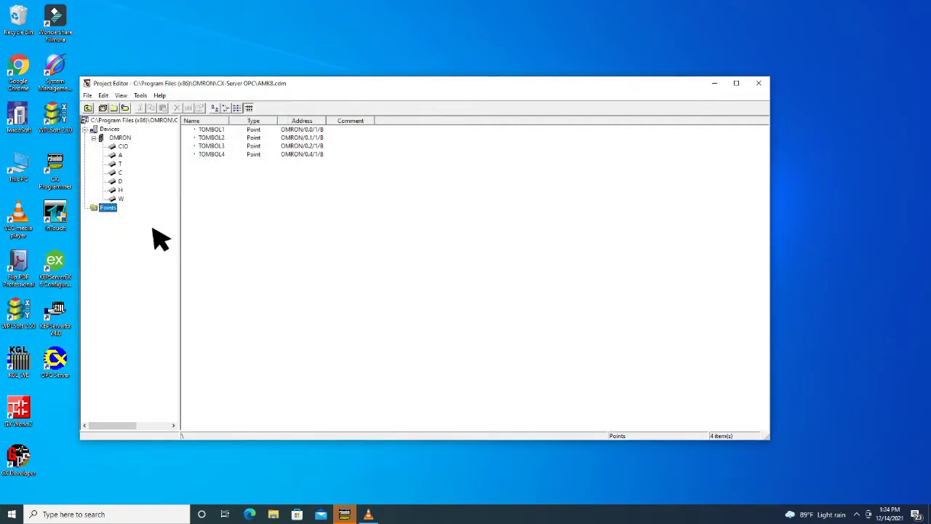
Add point LAMPU1 on PLC OMRON with data location 100.00 and internal data type Bit
click(132, 113)
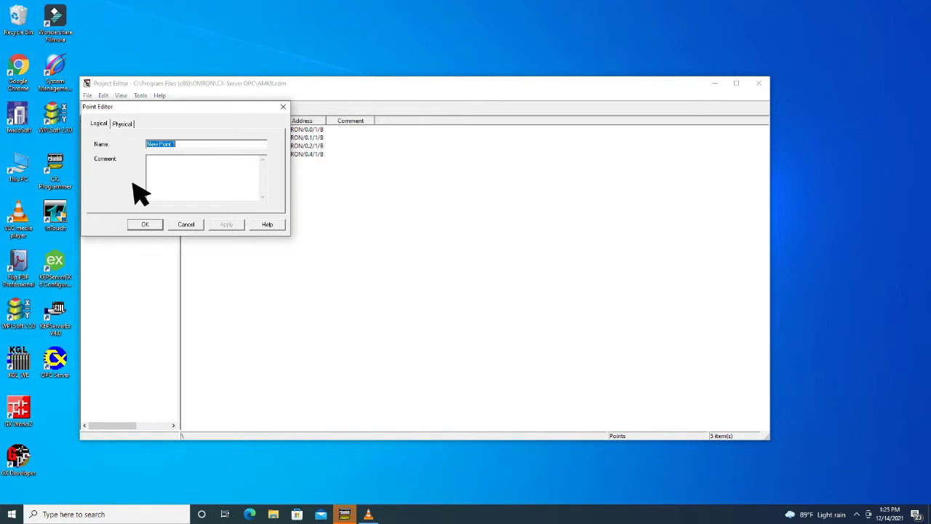
text(LAMPU1)
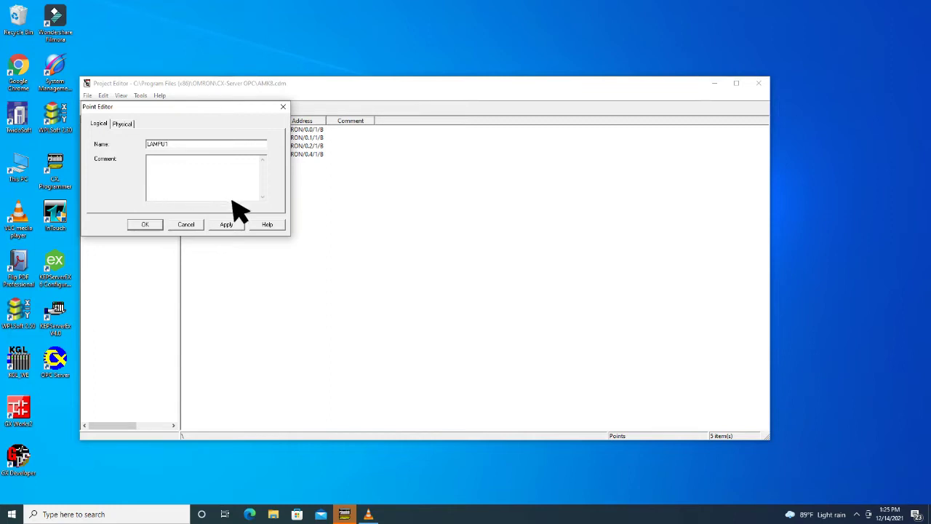
click(130, 125)
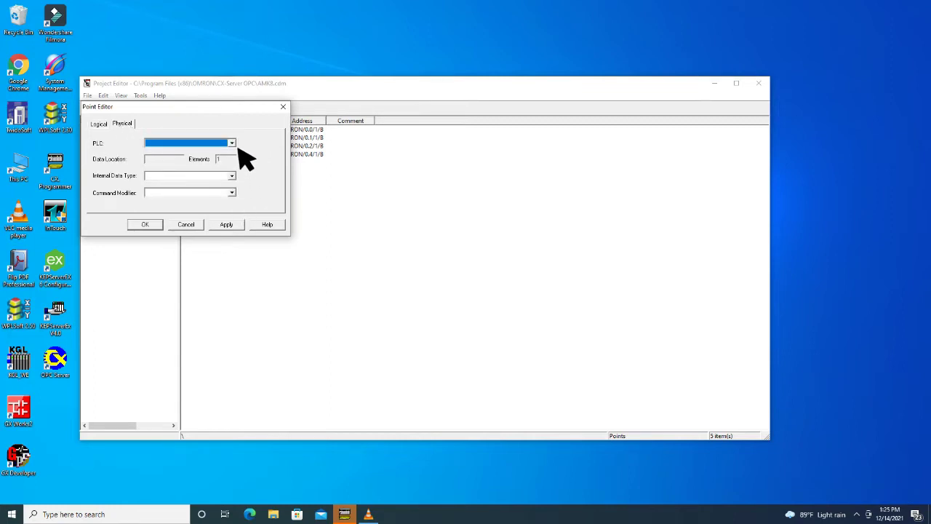
click(231, 143)
click(163, 152)
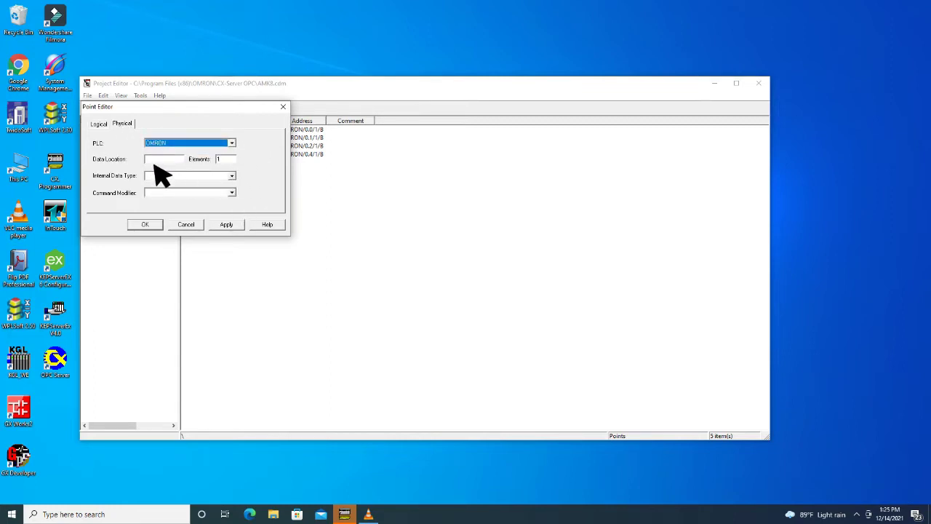
click(155, 160)
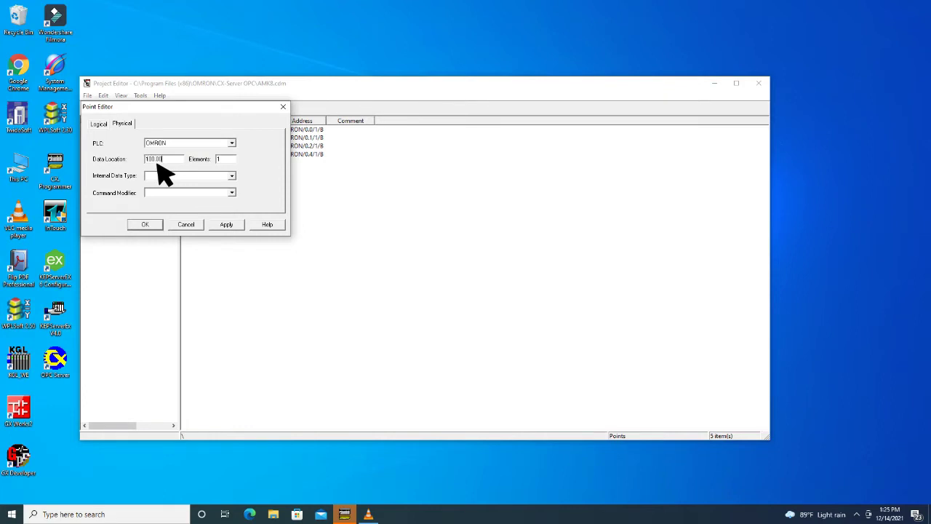
click(233, 176)
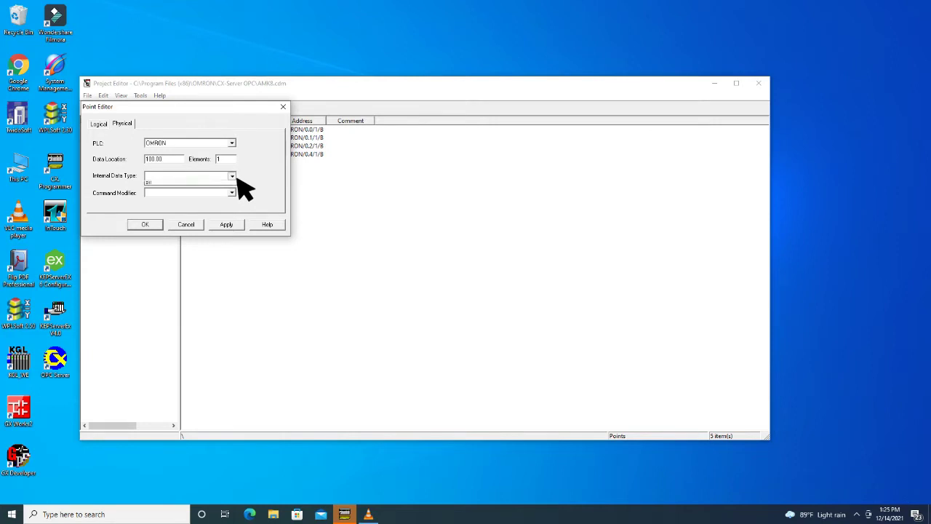
click(165, 185)
click(228, 224)
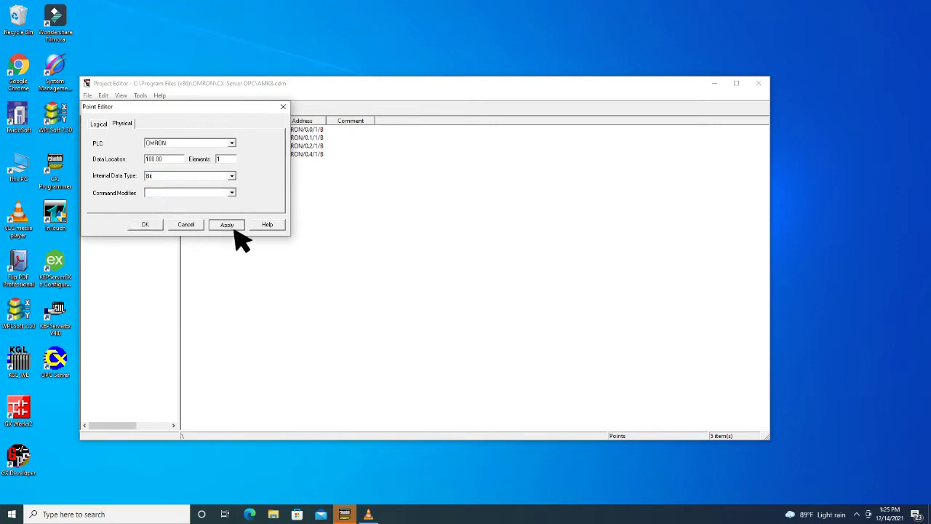
click(148, 225)
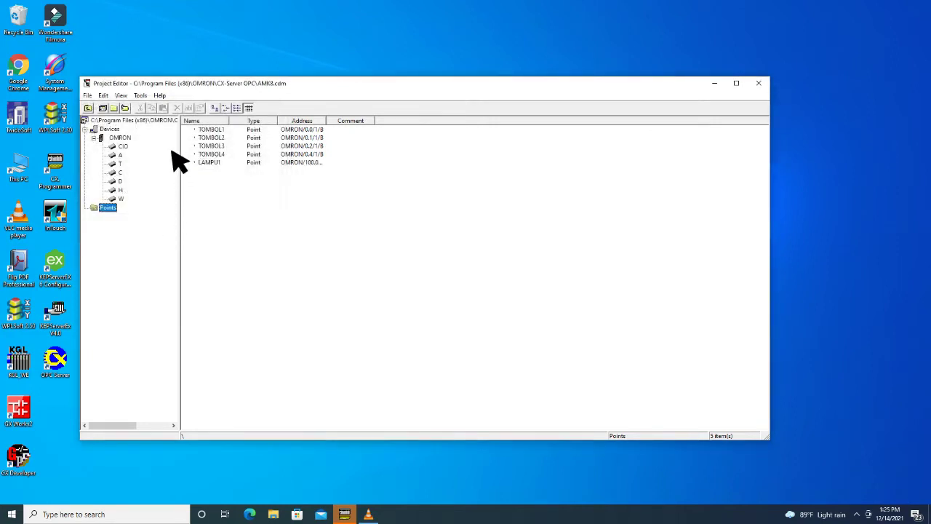
Add point LAMPU2 on PLC OMRON with data location 100.02 and internal data type Bit
click(126, 109)
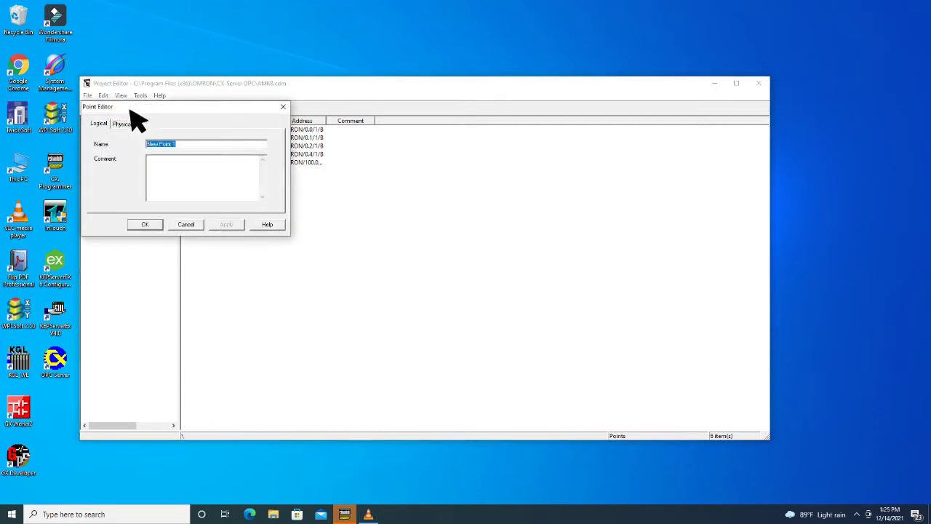
text(LAMPU2)
click(130, 126)
click(233, 143)
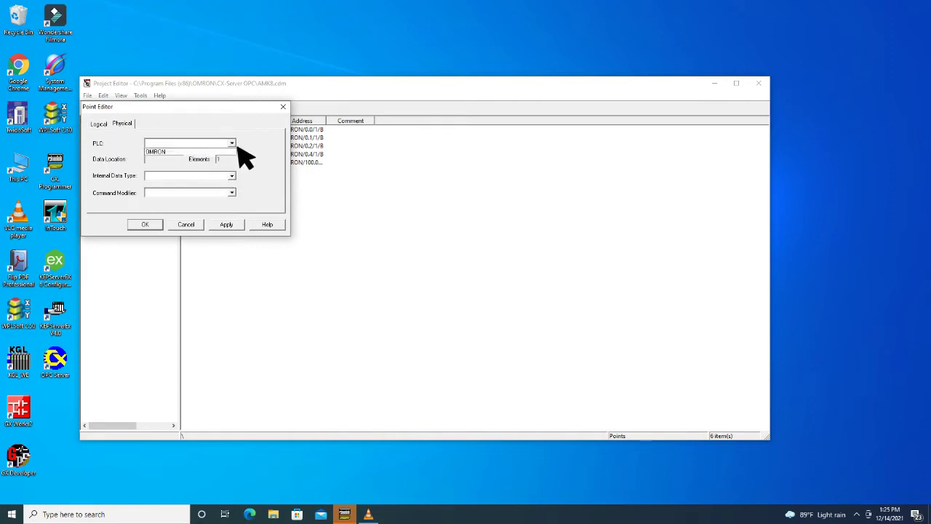
click(159, 152)
click(156, 161)
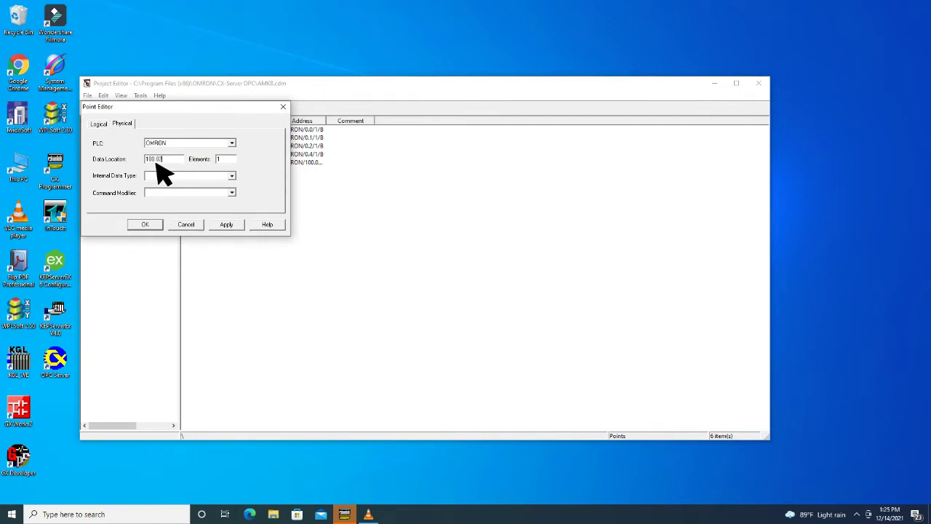
click(232, 176)
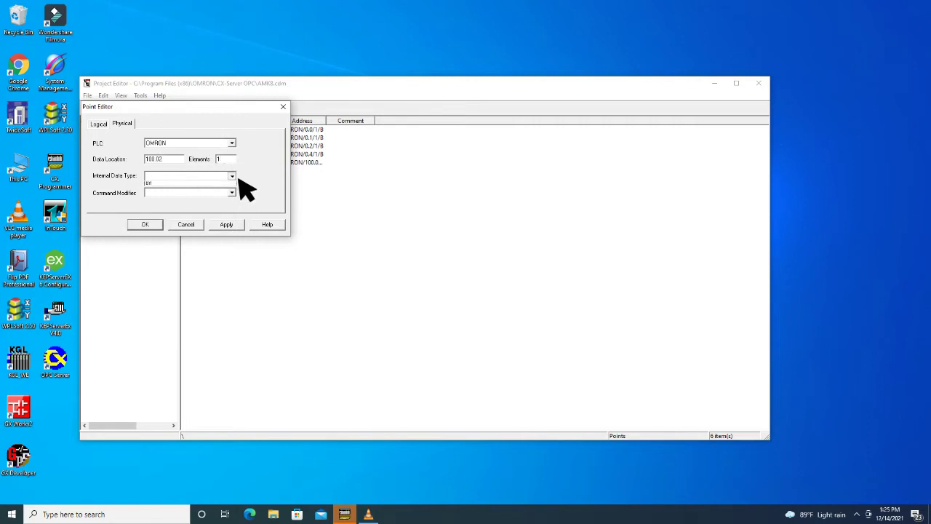
click(154, 186)
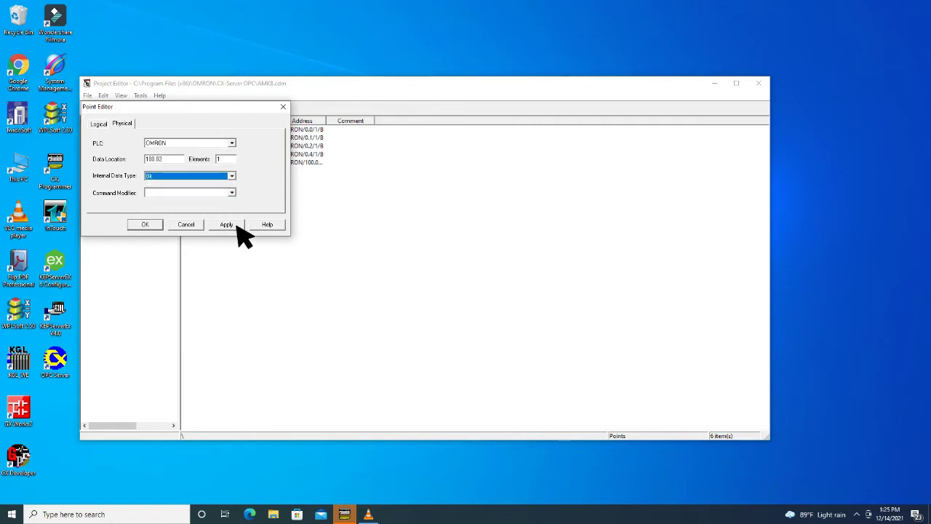
click(226, 225)
click(154, 225)
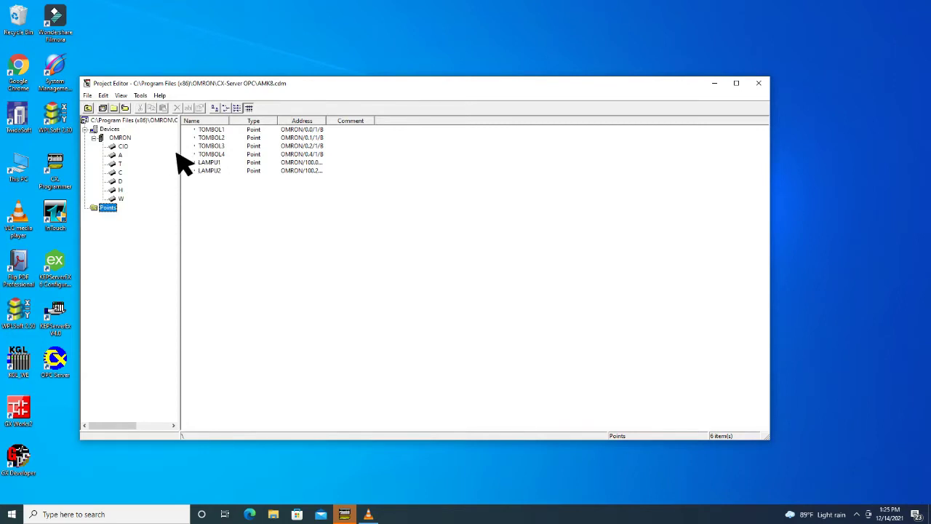
Add point LAMPU3 on PLC OMRON with data location 100.03 and internal data type Bit
click(104, 109)
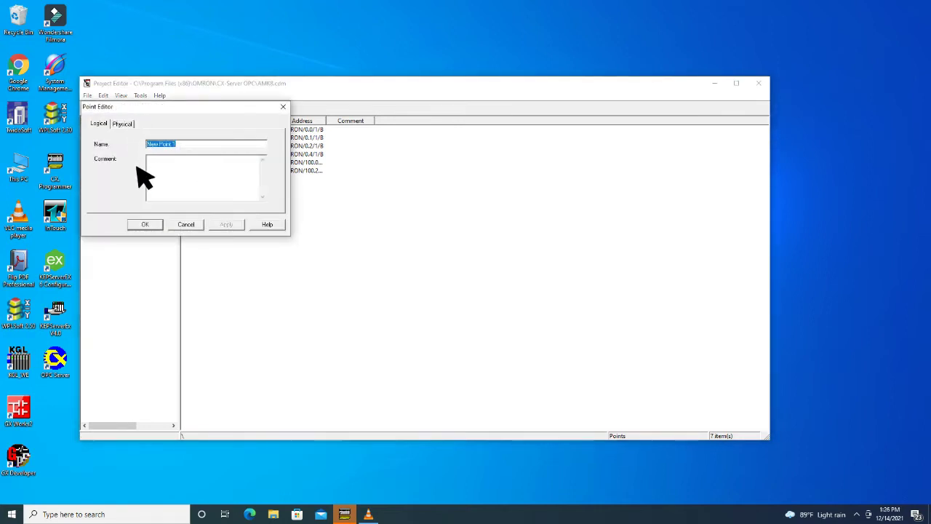
text(I)
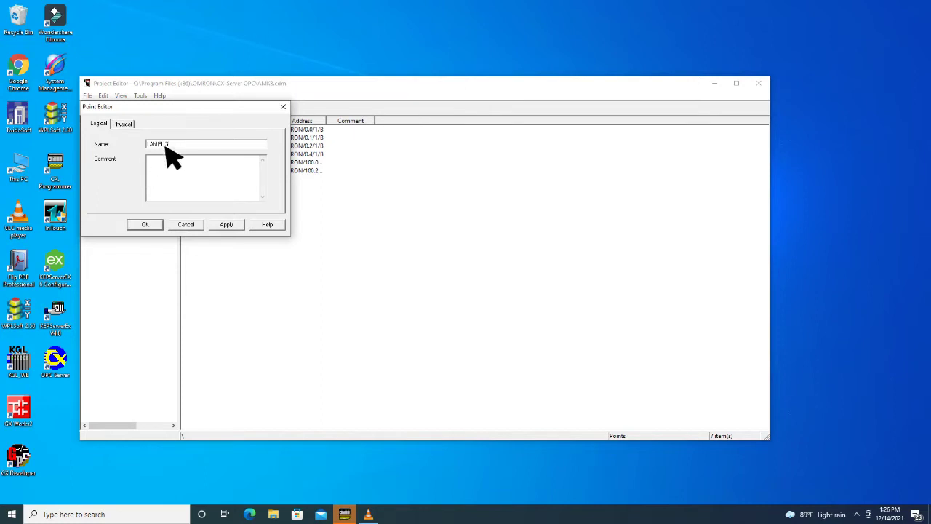
click(131, 125)
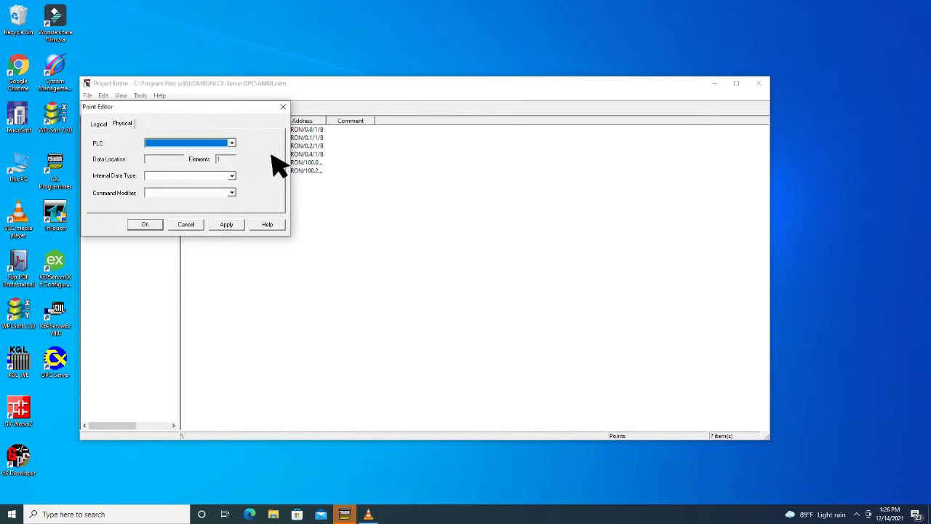
click(231, 143)
click(169, 152)
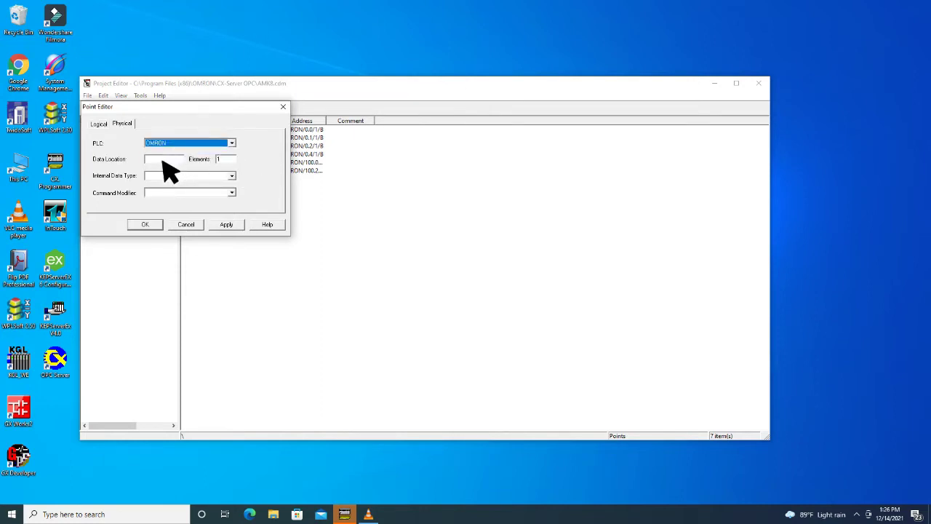
click(159, 160)
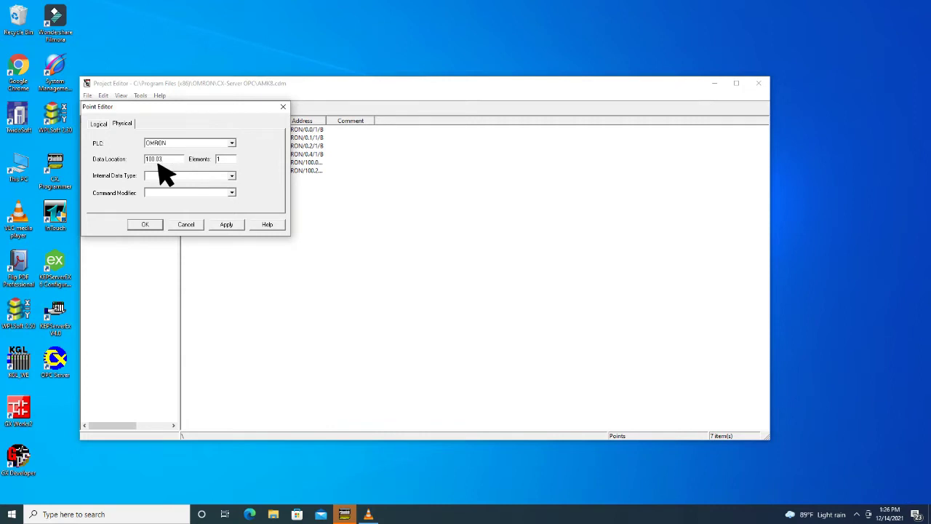
click(233, 178)
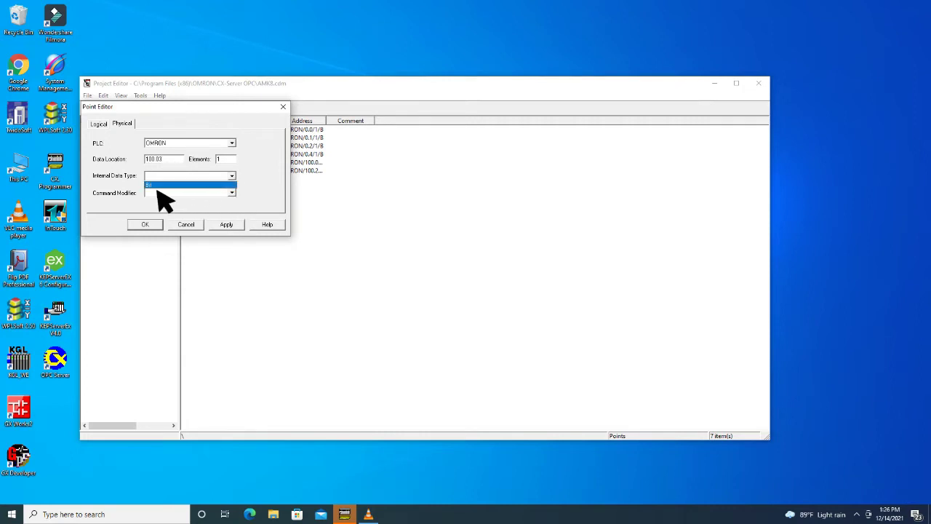
click(157, 186)
click(225, 227)
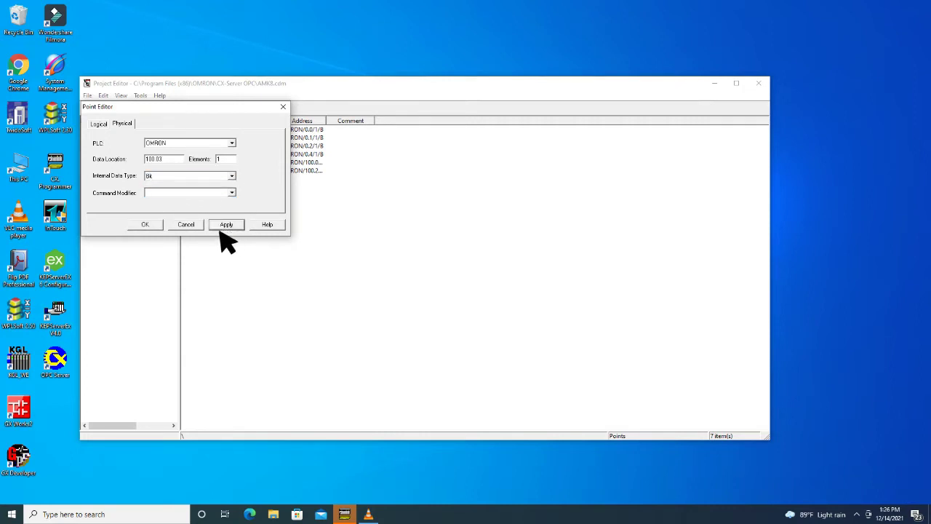
click(158, 226)
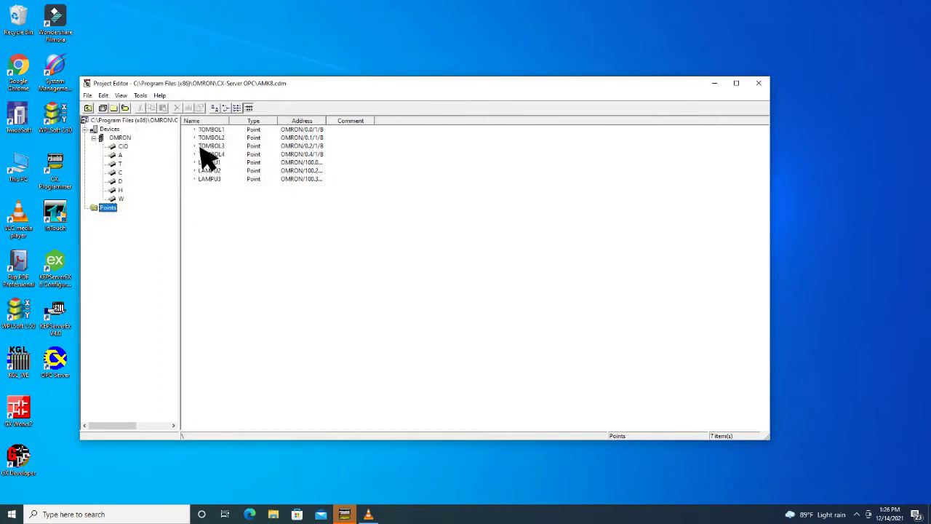
Add point DATA5 on PLC OMRON with data location D5 and internal data type Single word unsigned BCD
click(131, 111)
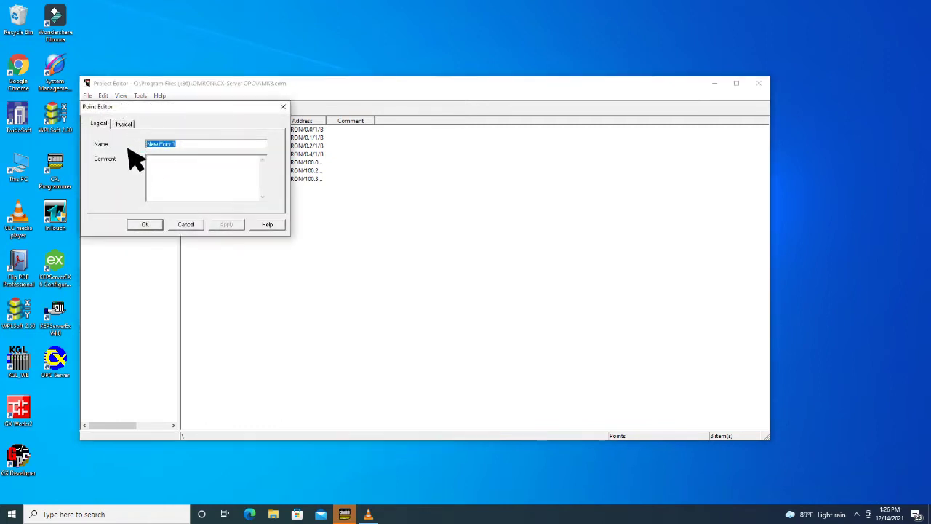
text(DATA5)
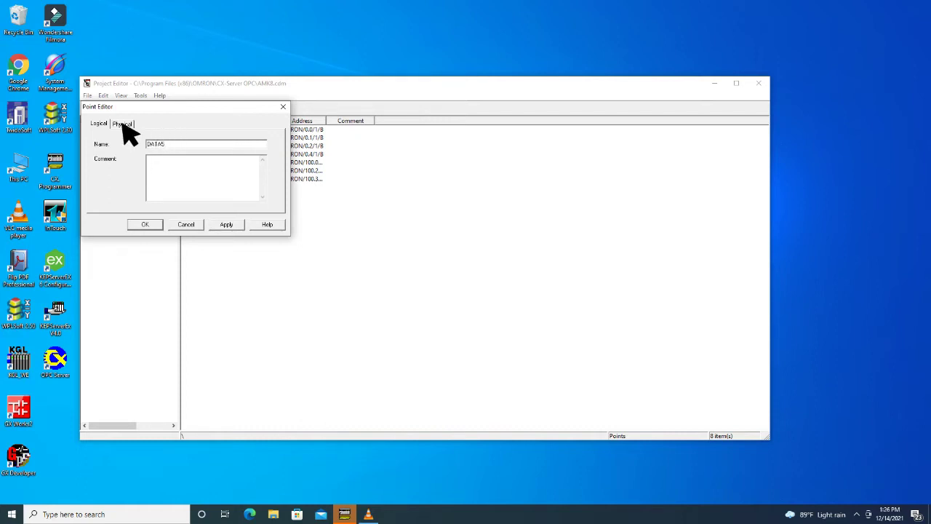
click(122, 124)
click(237, 142)
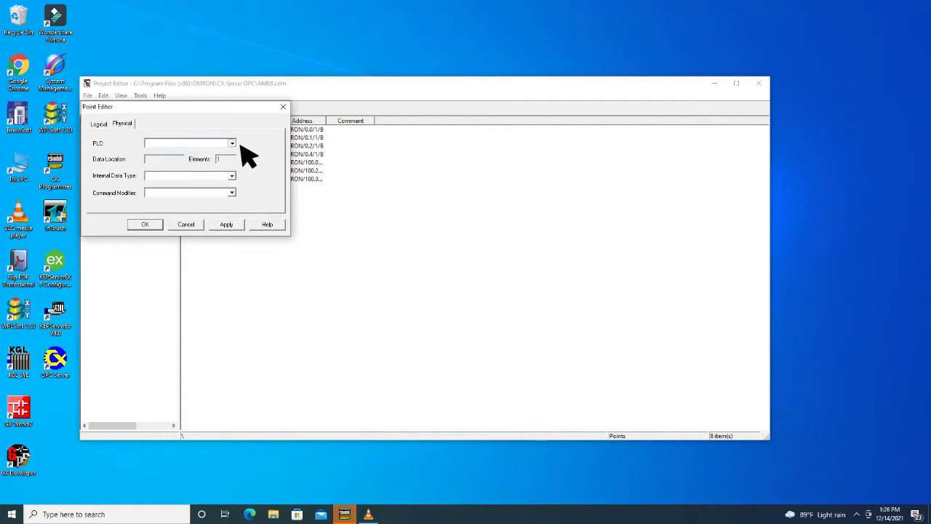
click(168, 152)
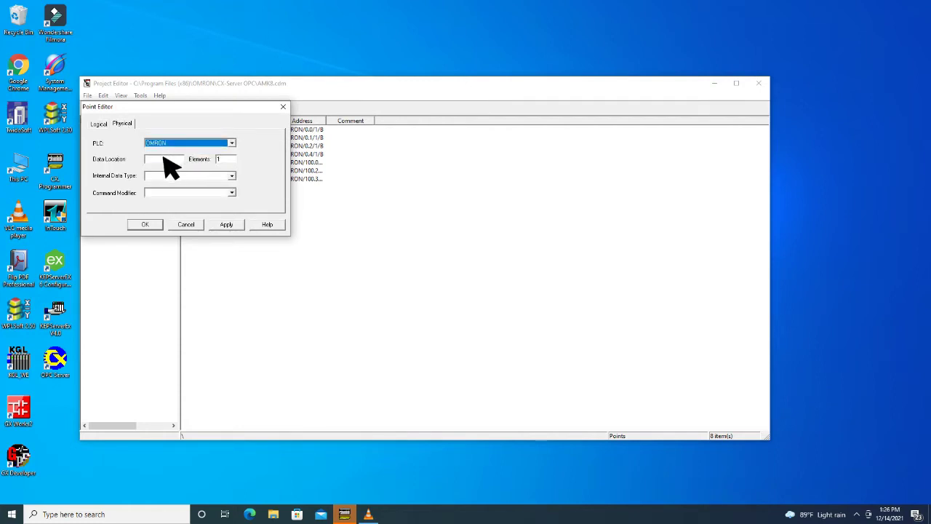
click(154, 160)
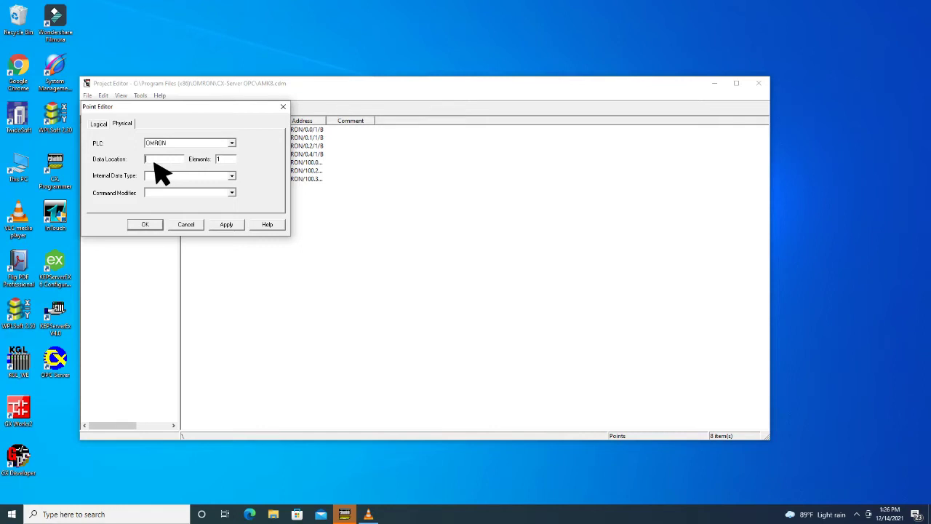
click(232, 176)
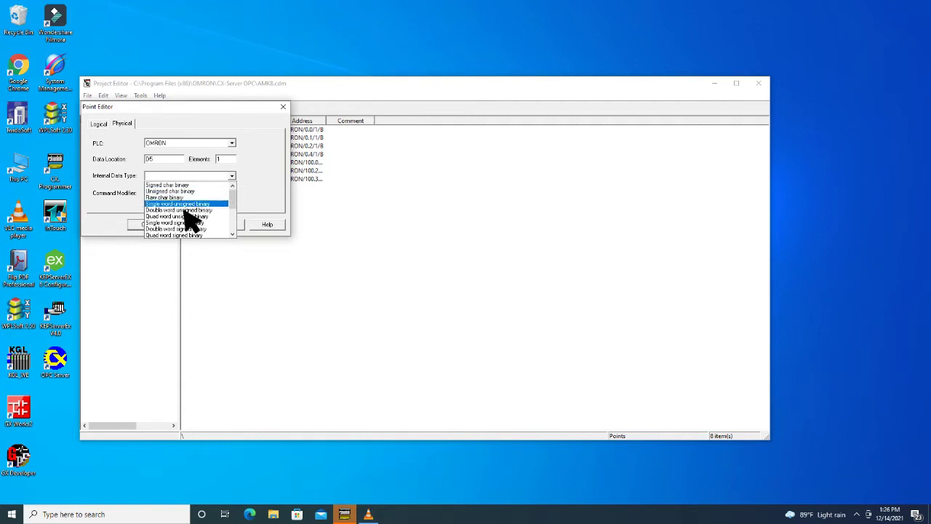
scroll(191, 214, down, 1)
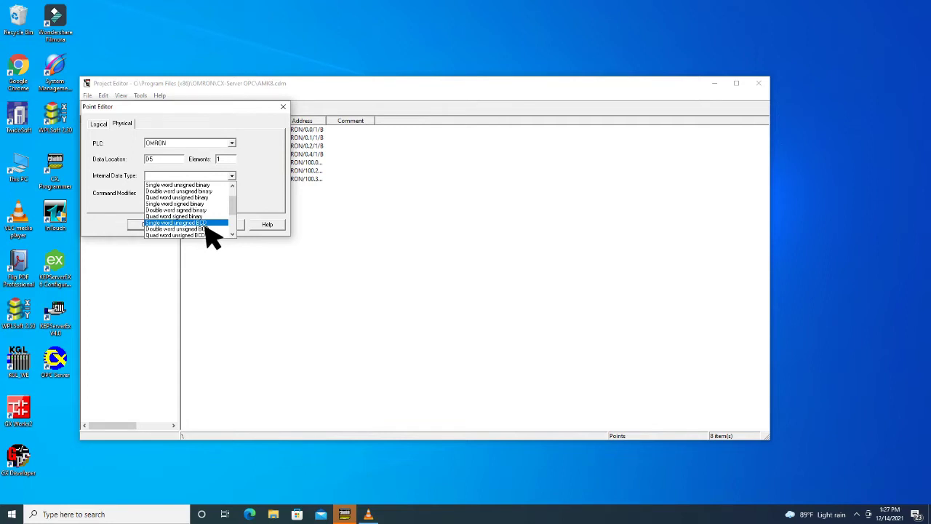
click(207, 222)
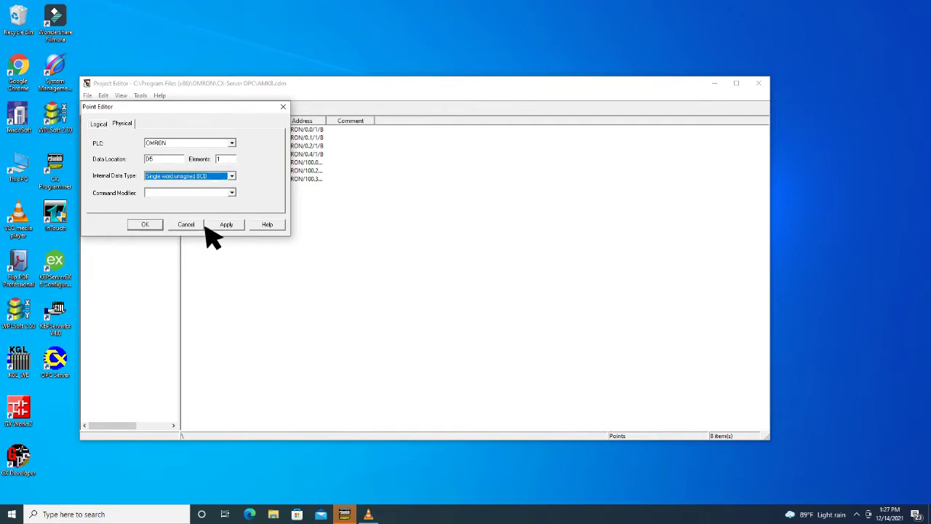
click(232, 226)
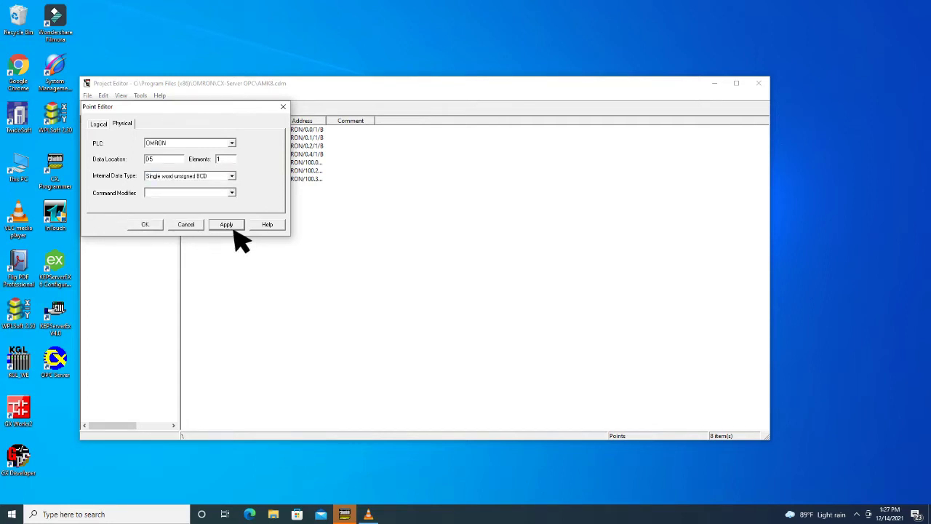
click(154, 226)
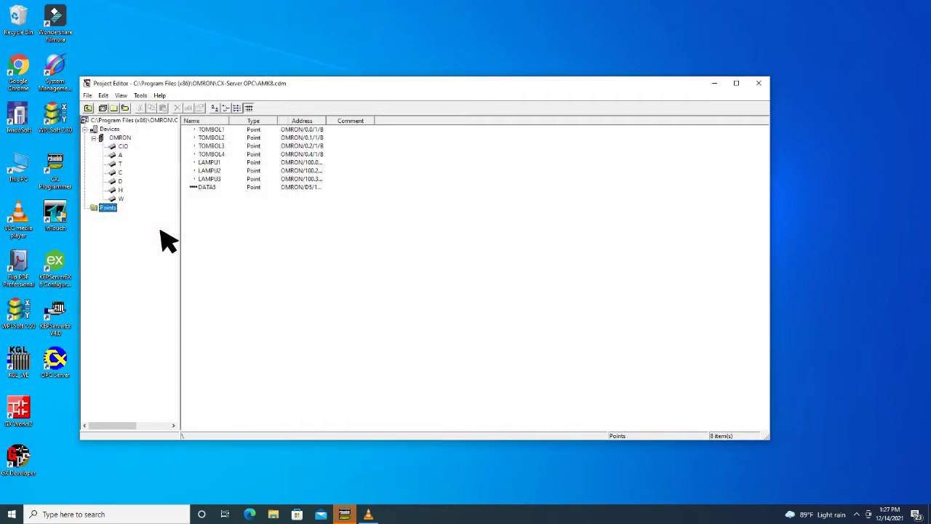
Add point TIMERT4 on PLC OMRON with data location T4 and internal data type Single word unsigned BCD
click(125, 108)
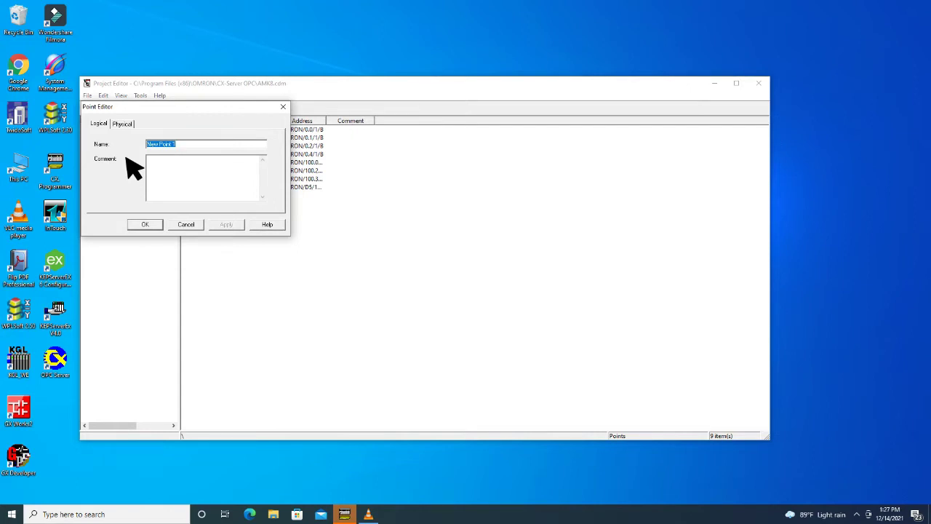
text(TIMER1)
click(128, 125)
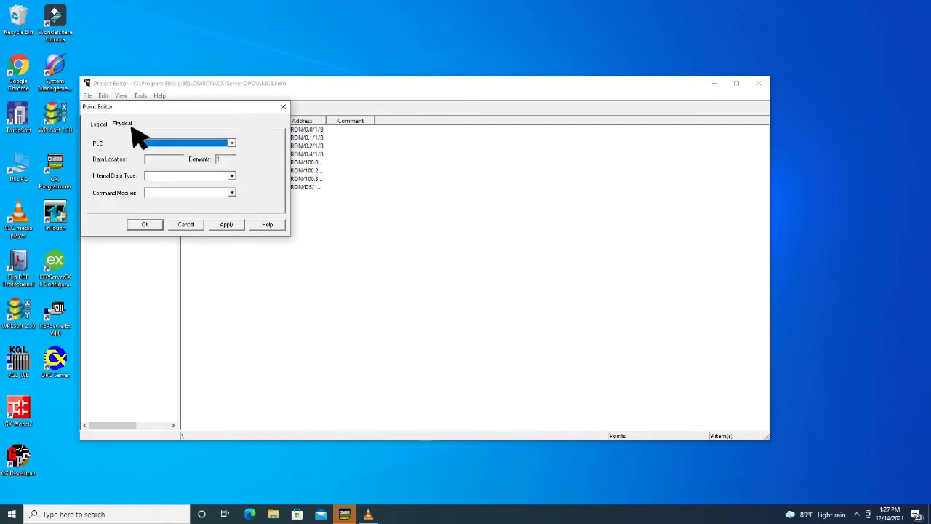
click(231, 143)
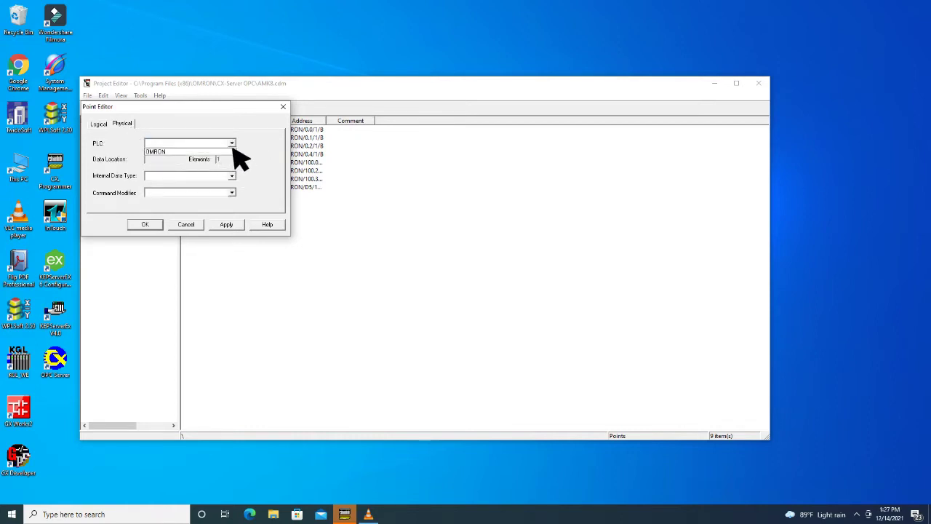
click(163, 153)
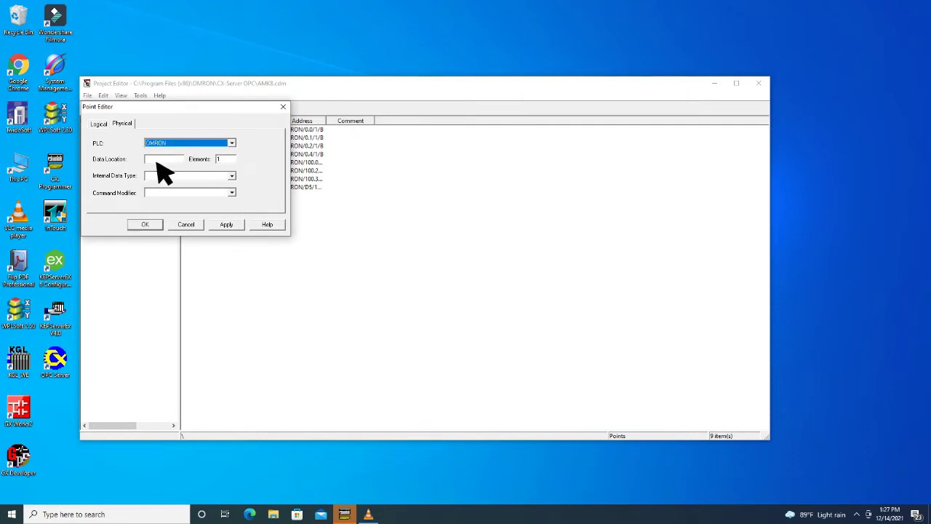
click(157, 160)
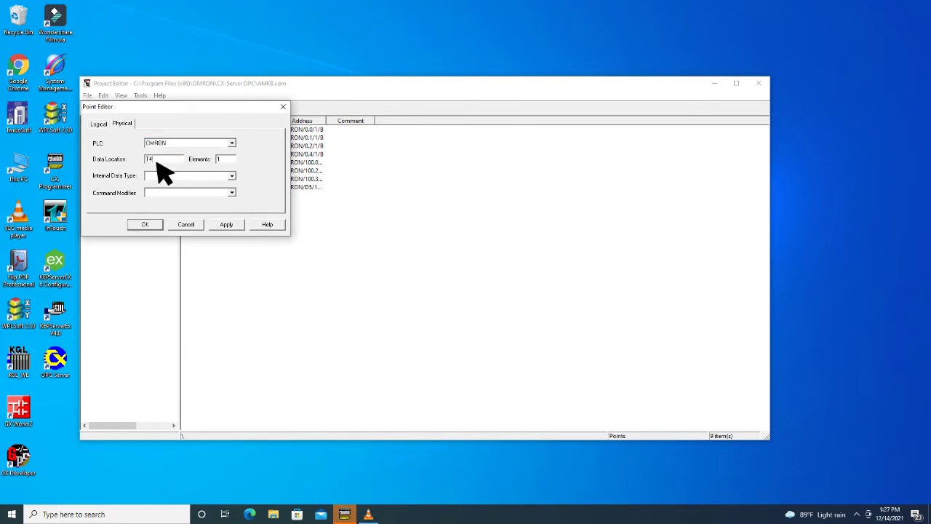
text(T4)
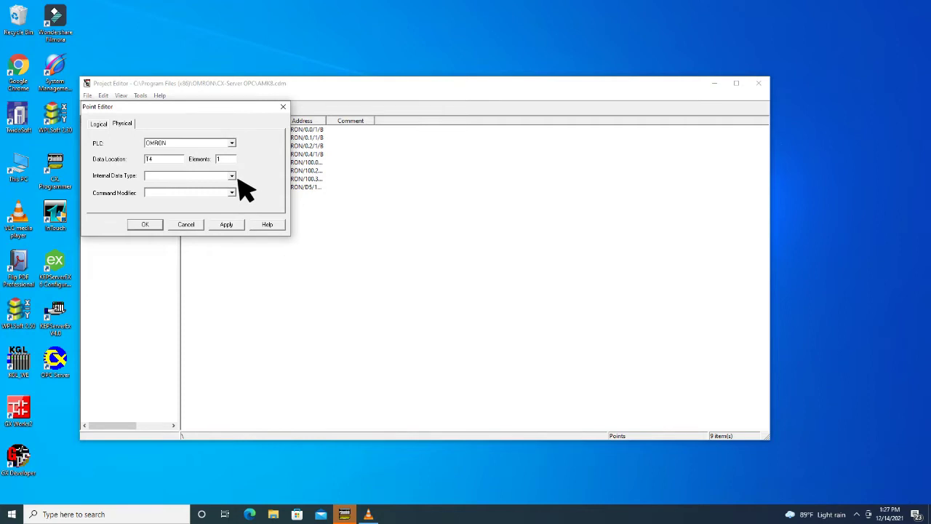
click(232, 177)
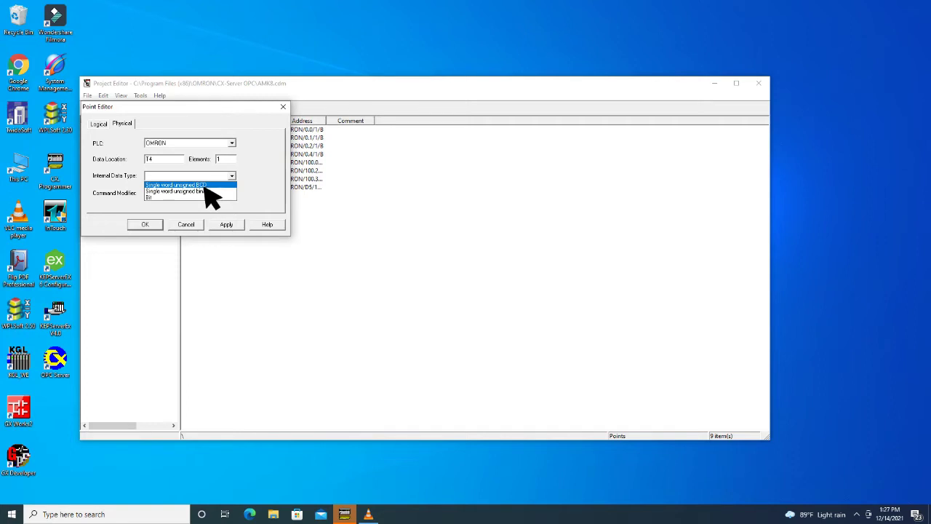
click(205, 186)
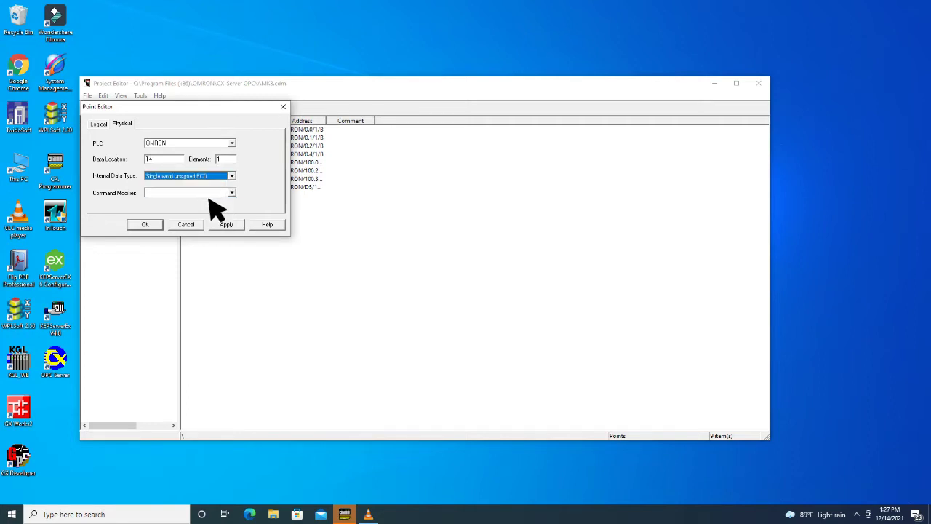
click(237, 228)
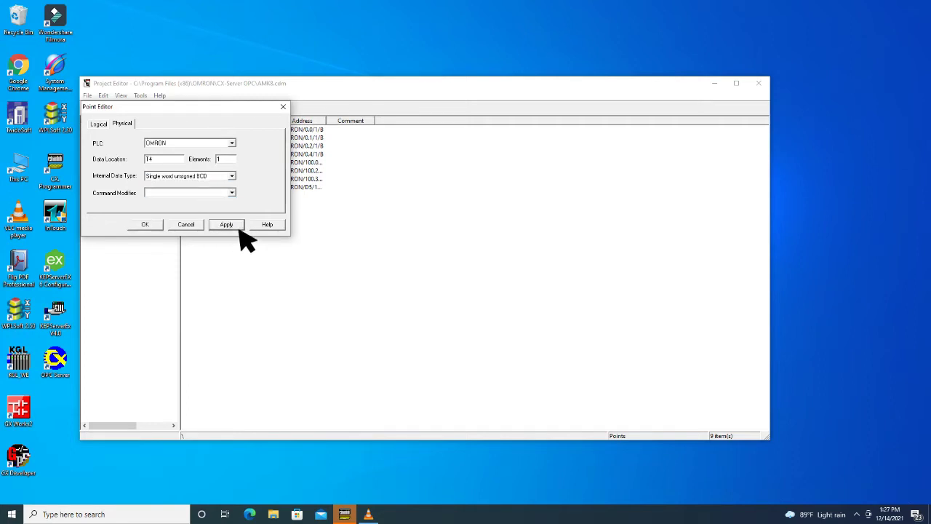
click(154, 226)
Add point TIMERT5 on PLC OMRON with data location T5 and internal data type Single word unsigned BCD
click(125, 107)
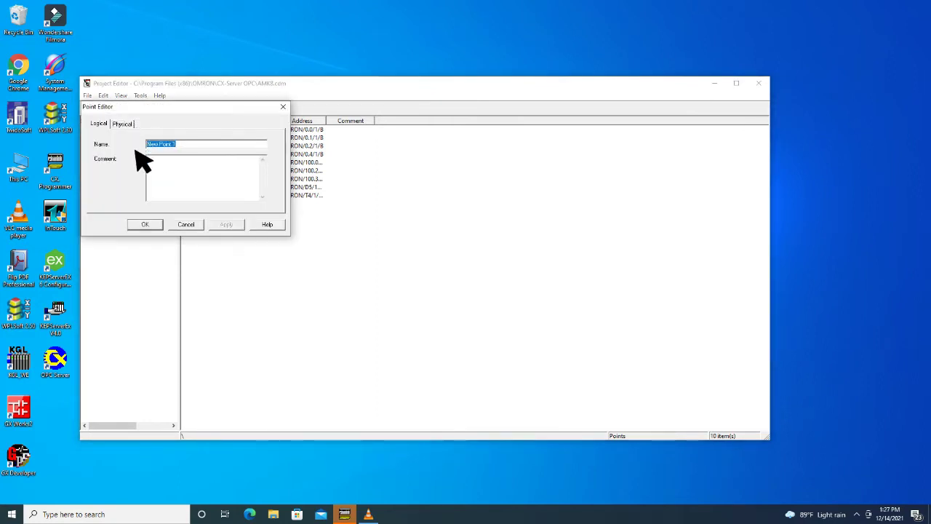
text(TIMERT5)
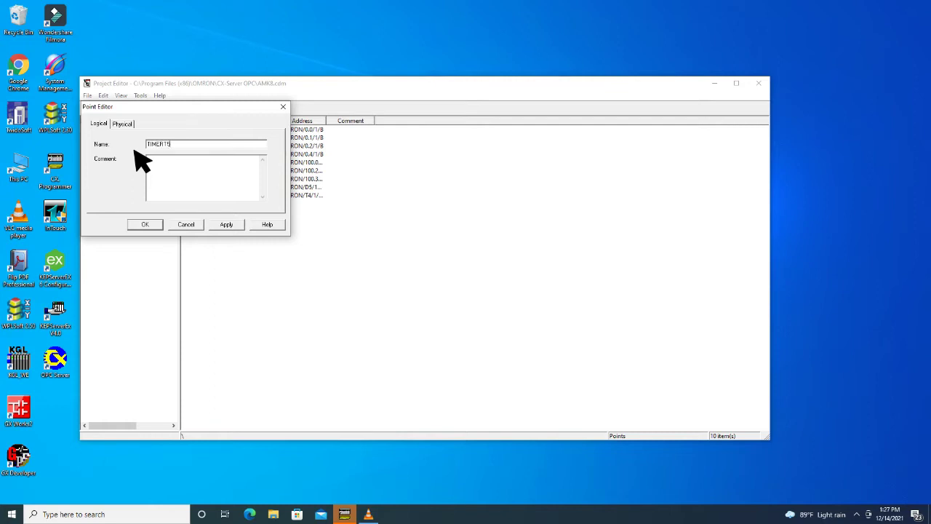
click(131, 125)
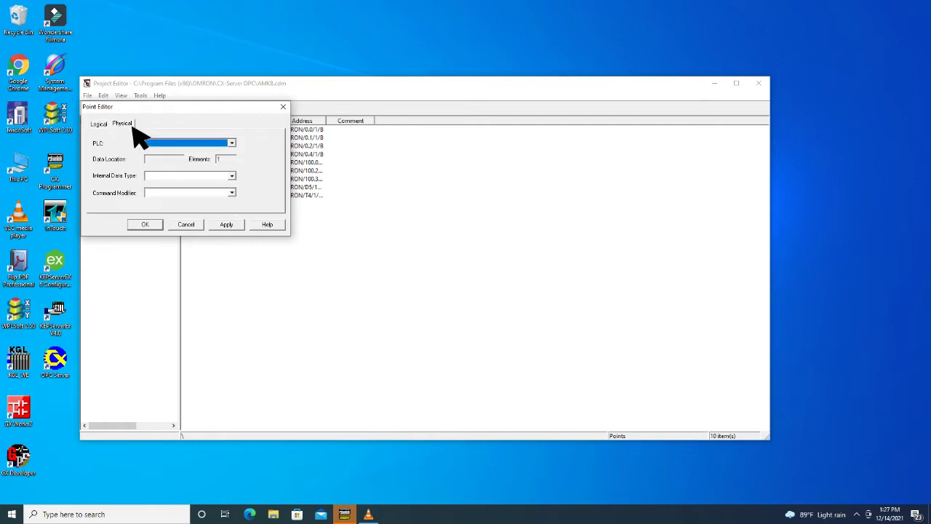
click(232, 142)
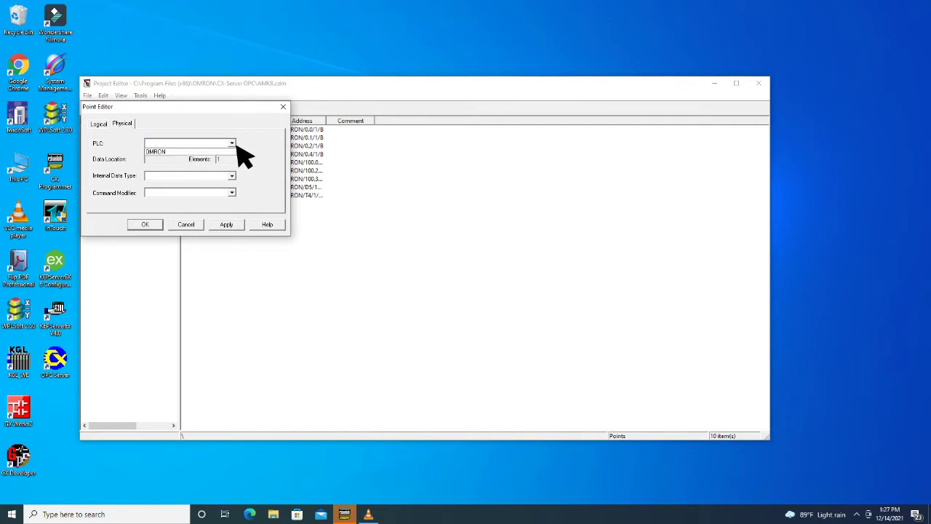
click(169, 152)
click(155, 160)
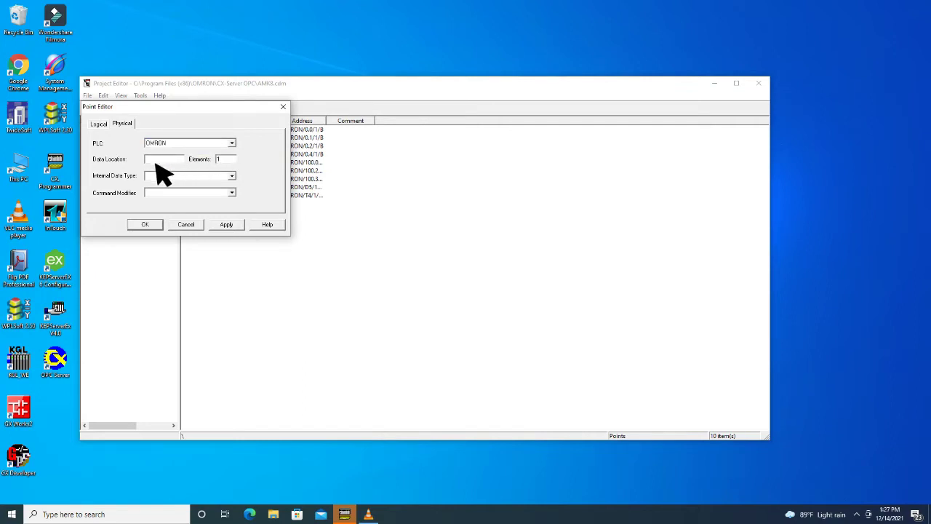
text(T5)
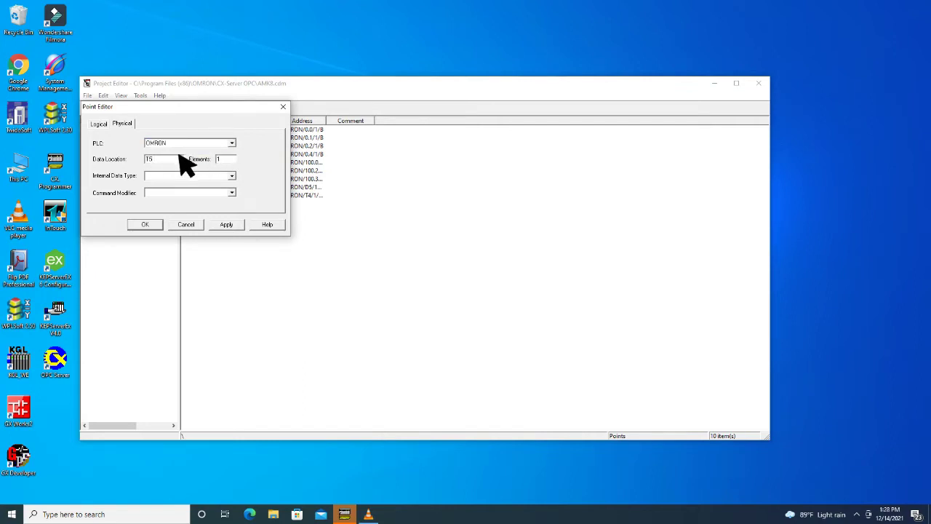
click(232, 177)
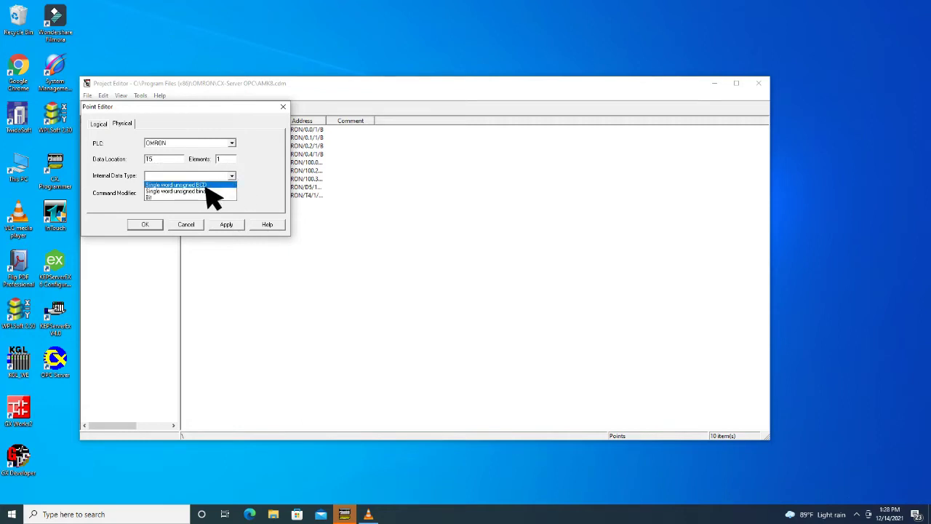
click(206, 186)
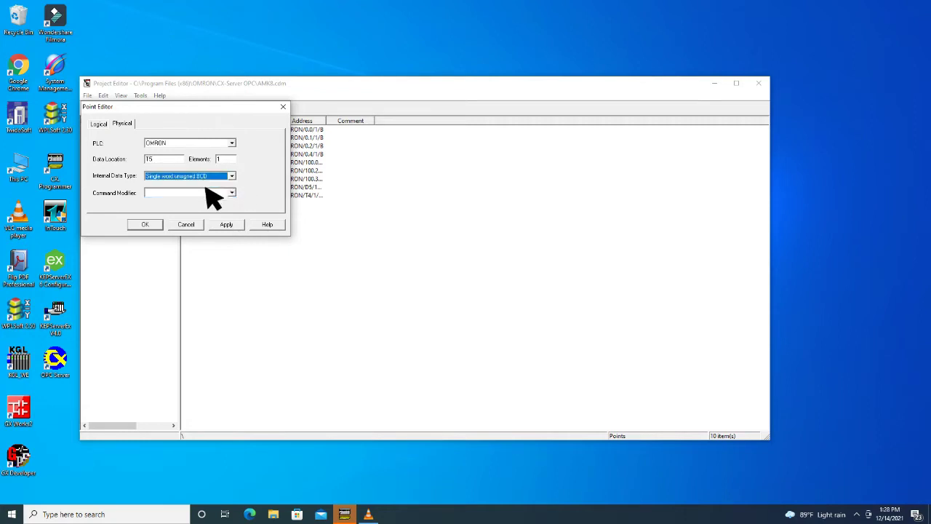
click(232, 226)
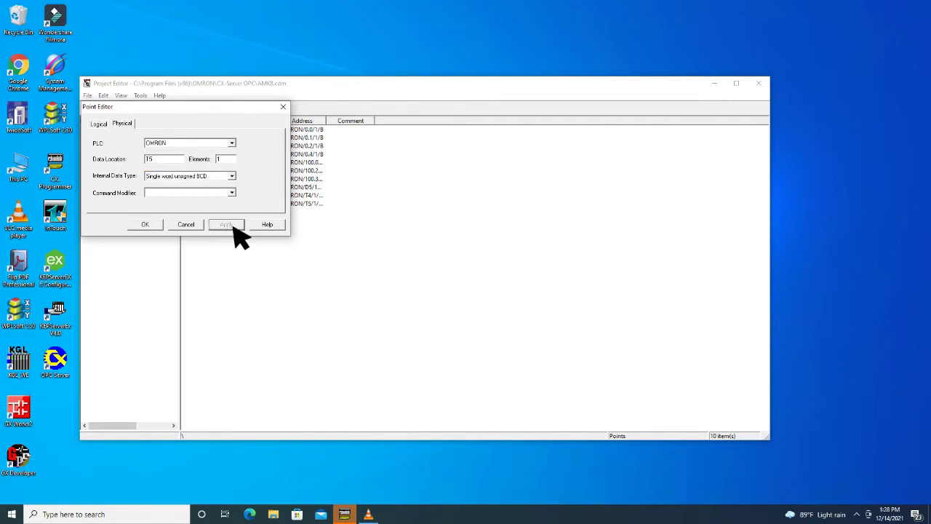
click(149, 225)
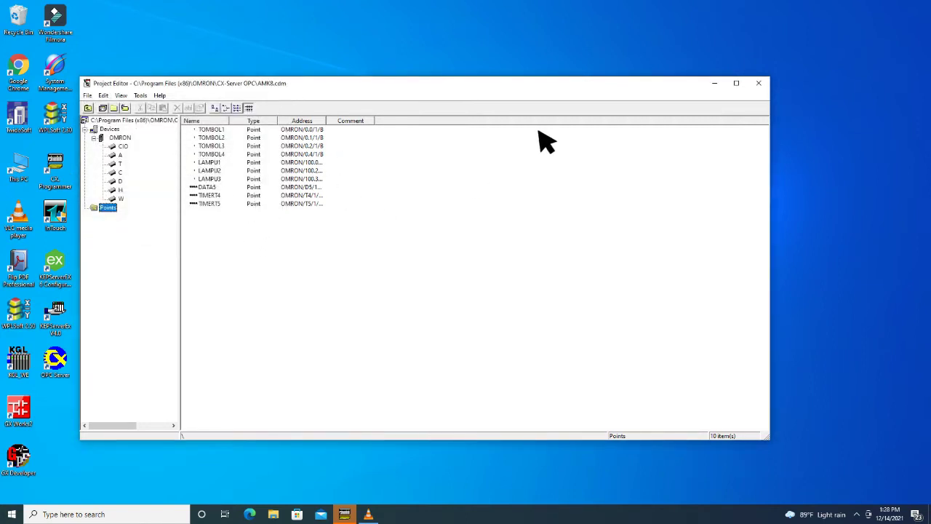
Close the Project Editor and apply AMK8.cdm as the CX-Server project file
click(759, 83)
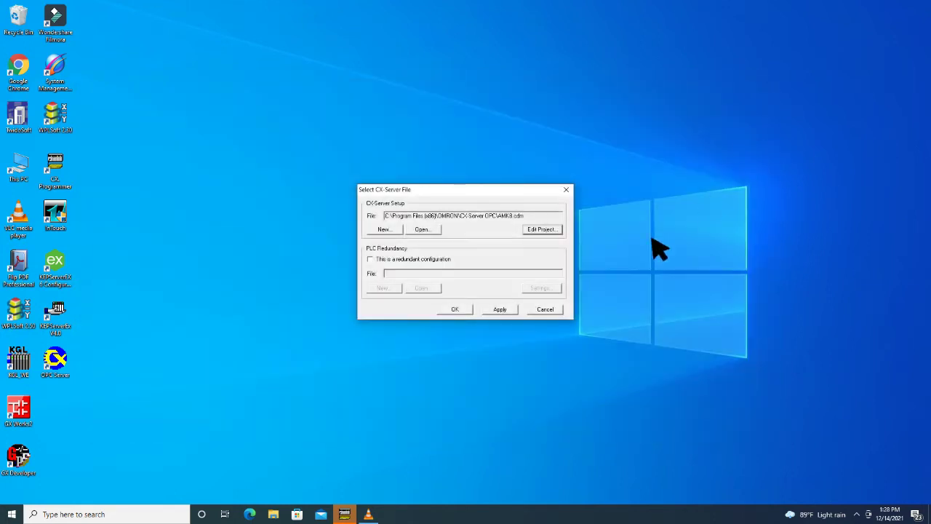
click(500, 309)
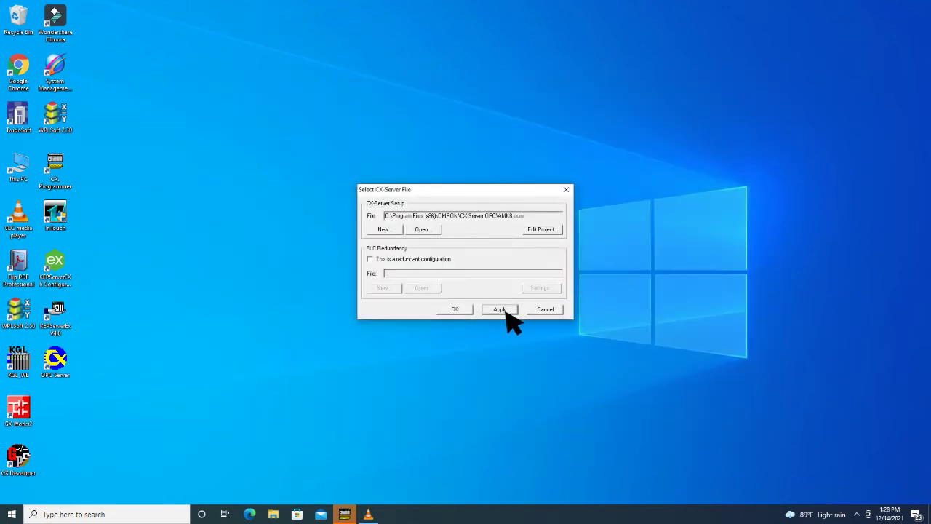
click(467, 314)
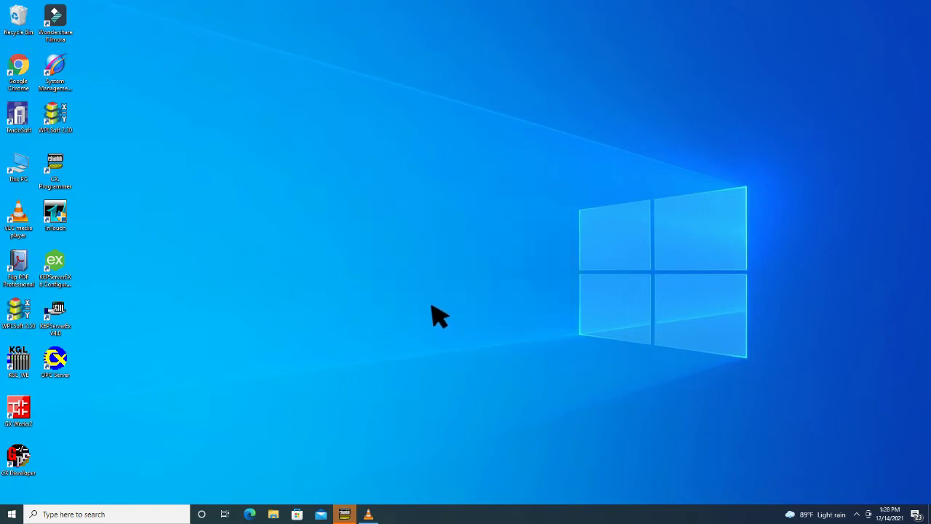
Open the ArchestrA System Management Console and add an OPC object named AMK12 to the local ArchestrA.FSGateway.3 configuration
click(69, 77)
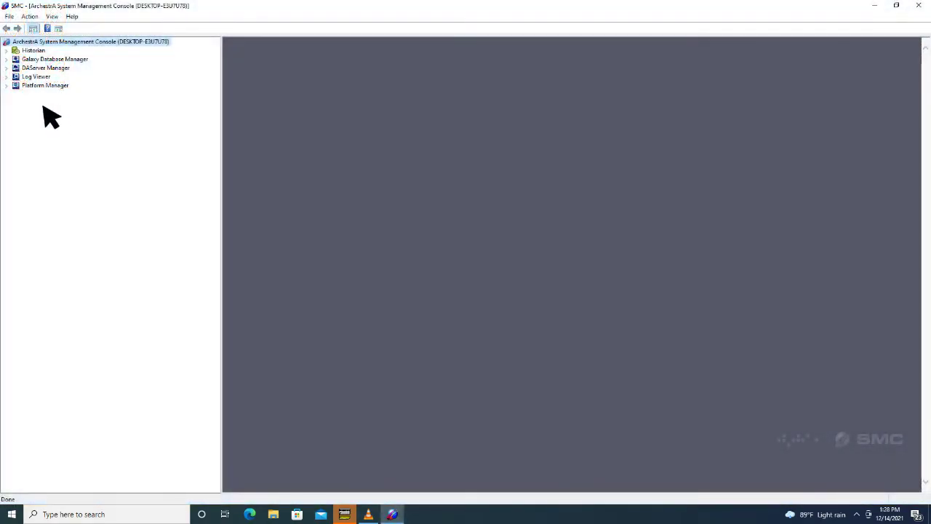
click(7, 68)
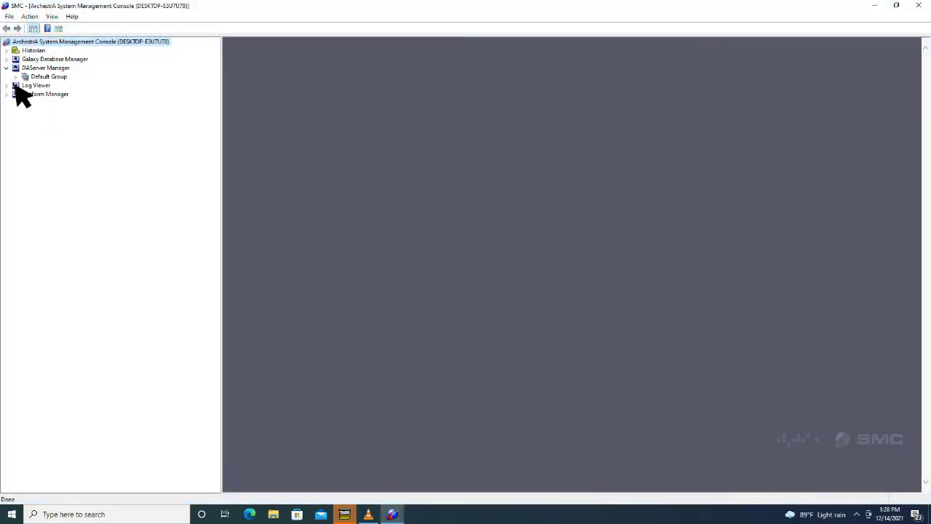
click(20, 79)
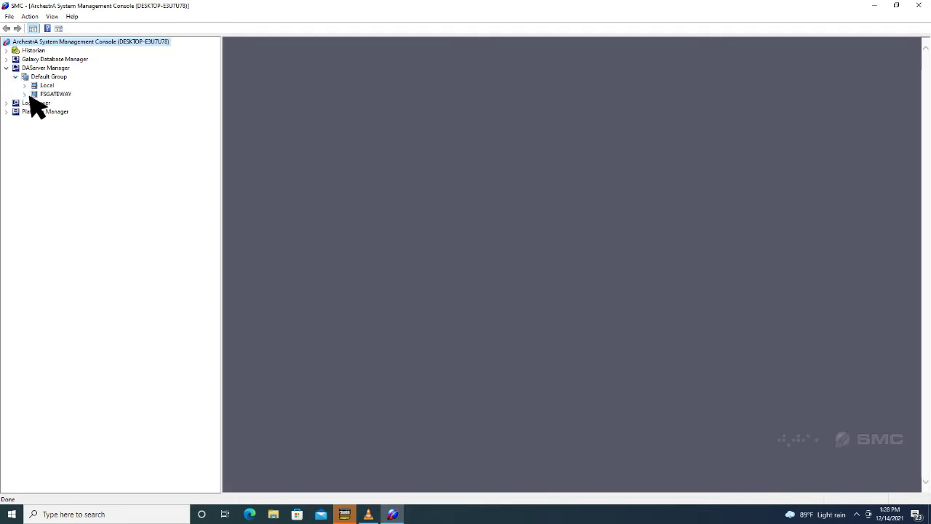
click(26, 85)
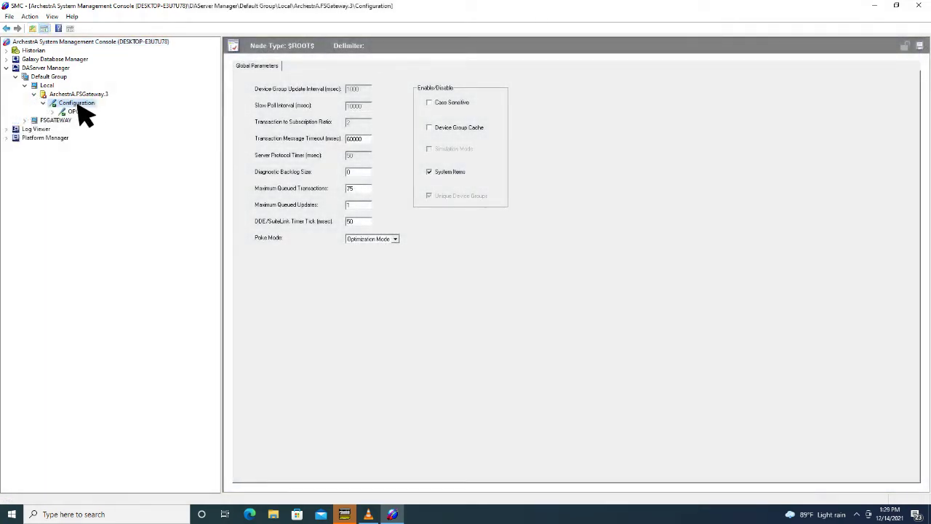
right_click(85, 116)
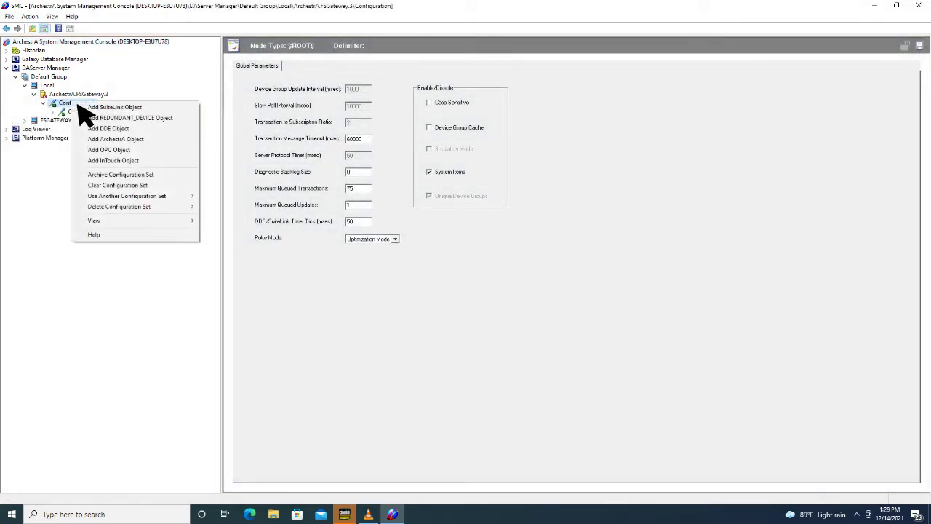
click(110, 150)
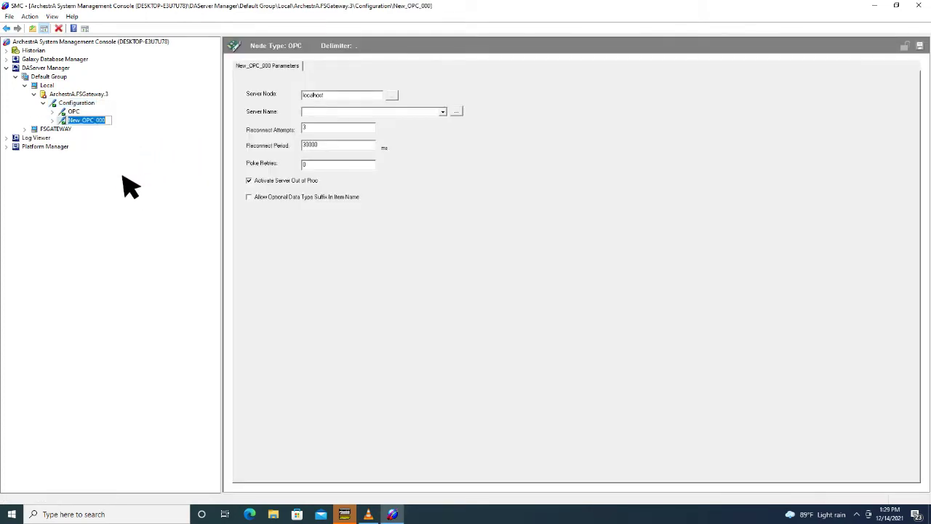
text(AMK12)
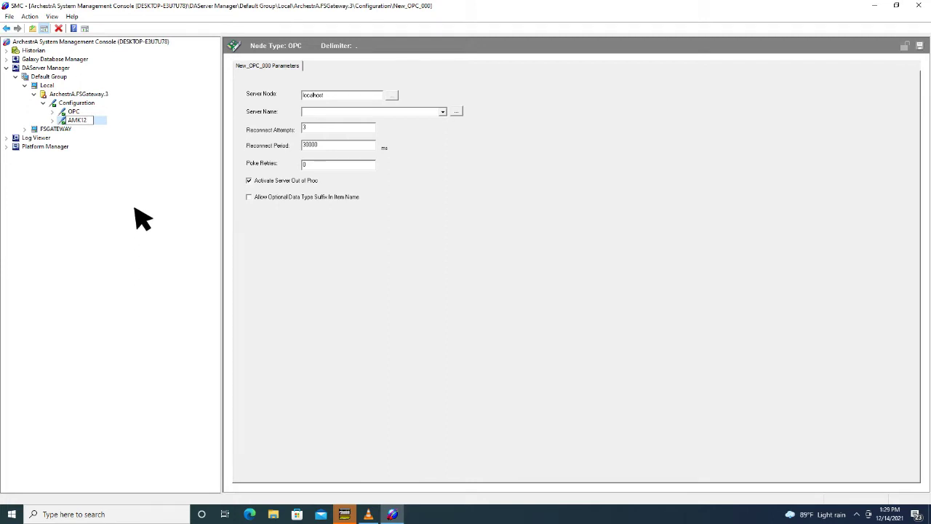
key(Return)
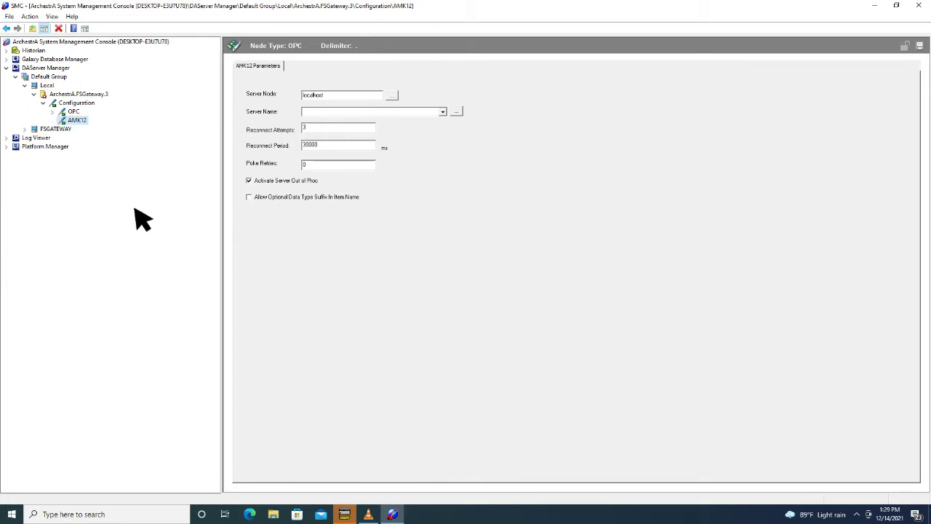
Set the AMK12 server name to OMRON.OpenDataServer.1 and save the configuration
click(457, 112)
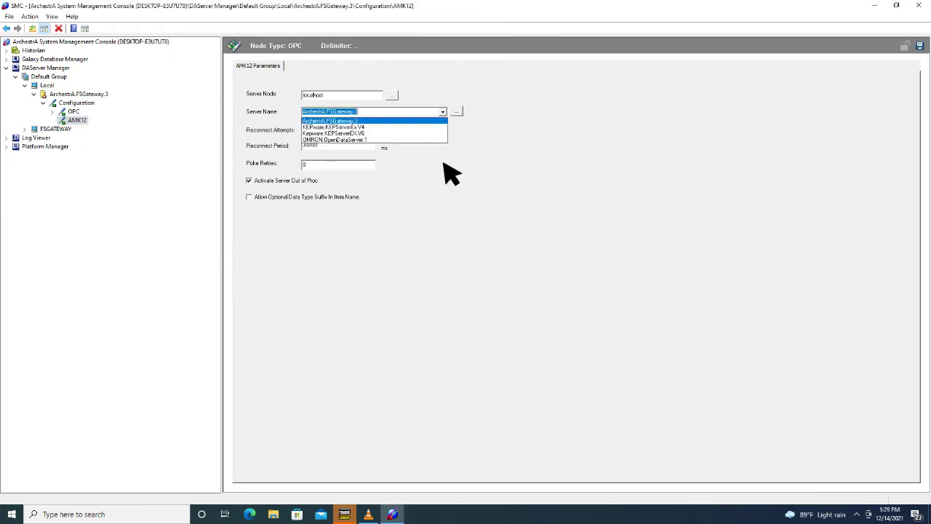
click(352, 141)
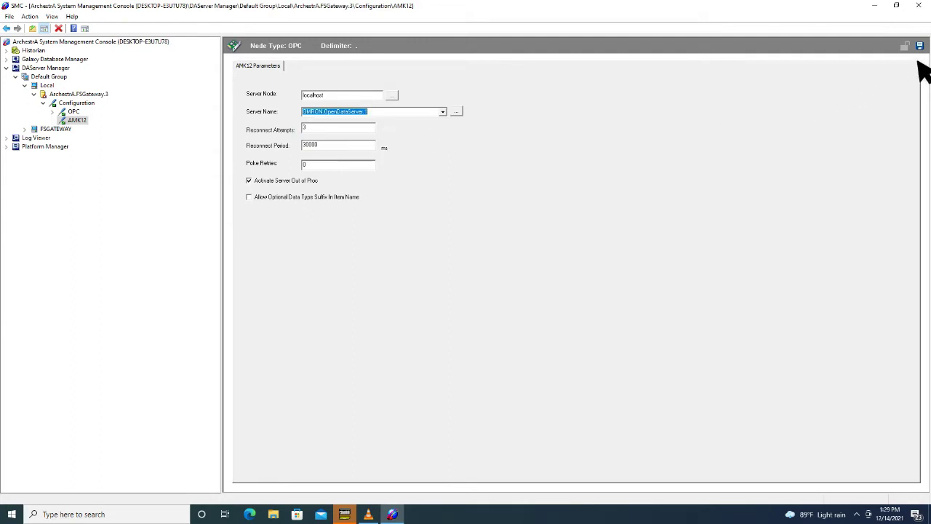
click(919, 46)
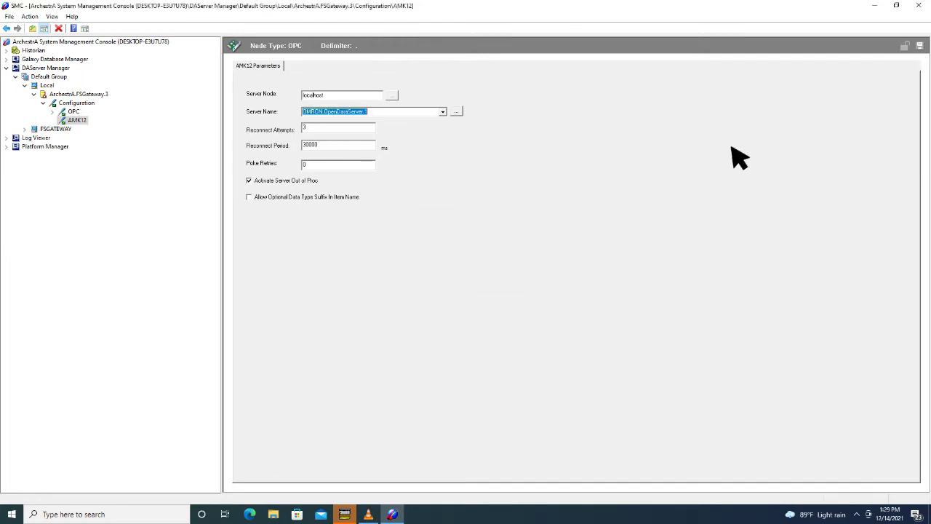
Add an OPCGroup object named AMK13 under AMK12
right_click(78, 120)
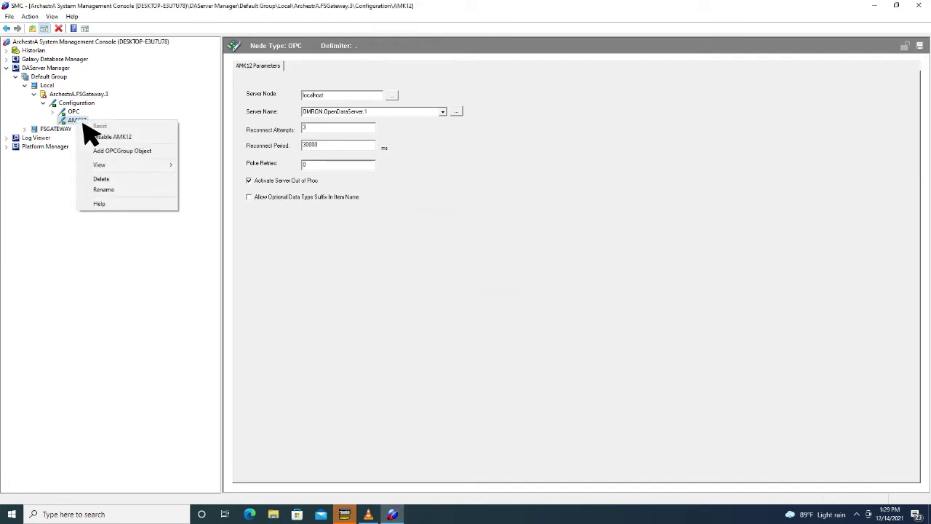
click(127, 153)
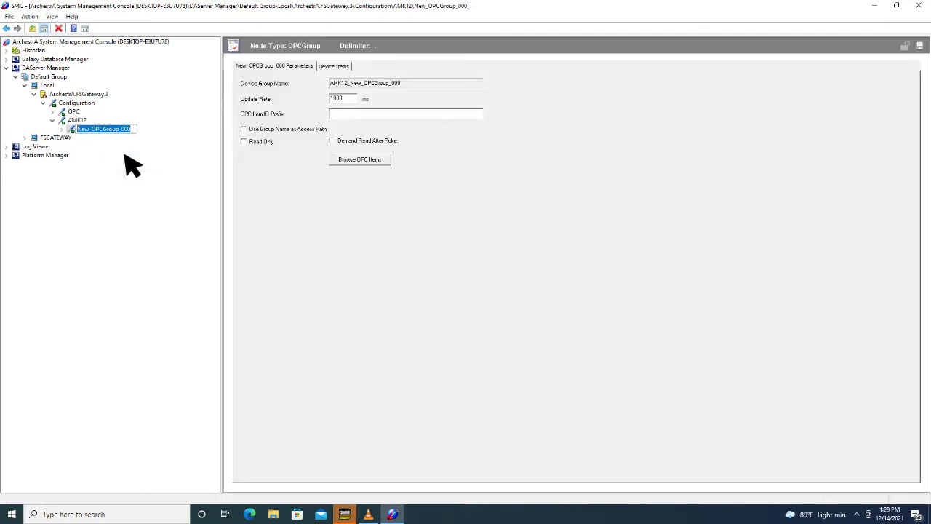
text(AMK13)
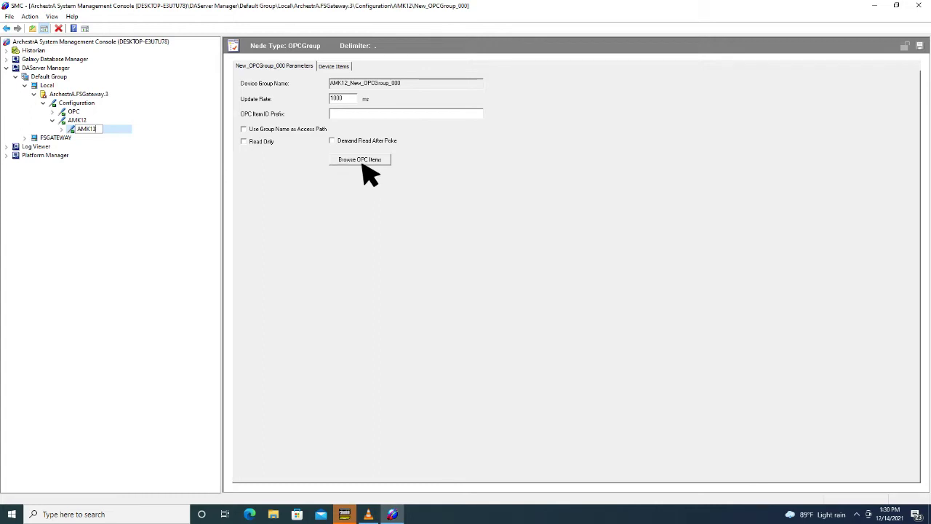
click(174, 209)
Browse the OMRON branch and add TIMERT4, TIMERT5, TOMBOL1 to TOMBOL4, DATA5 and LAMPU1 to LAMPU3 to the AMK13 group
click(360, 160)
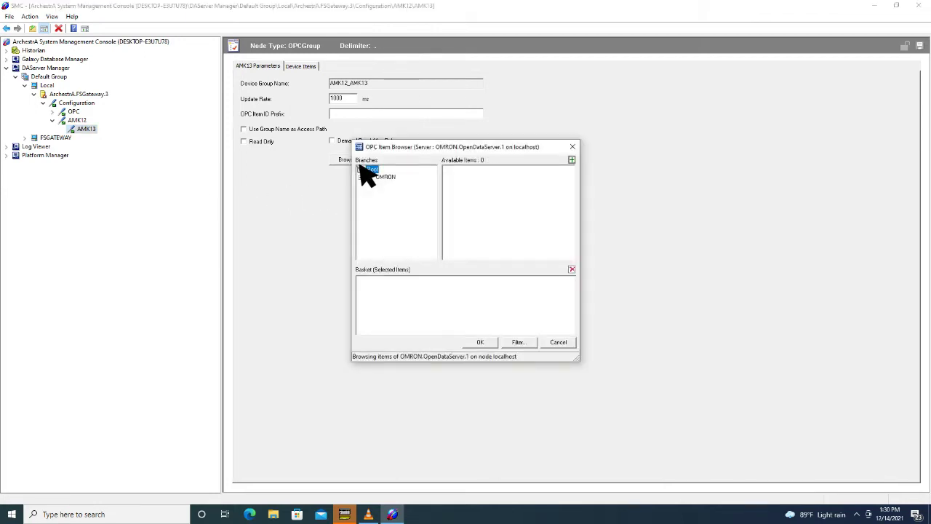
click(388, 178)
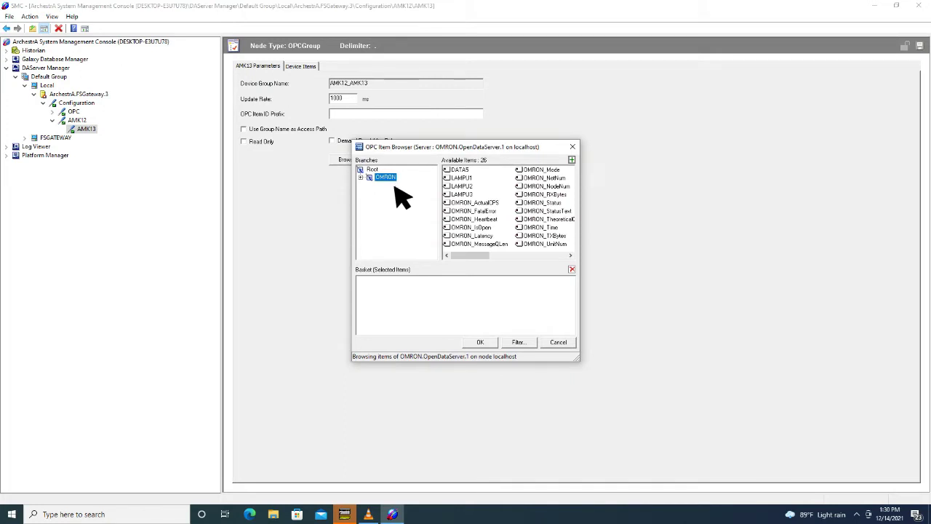
drag(580, 265, 680, 275)
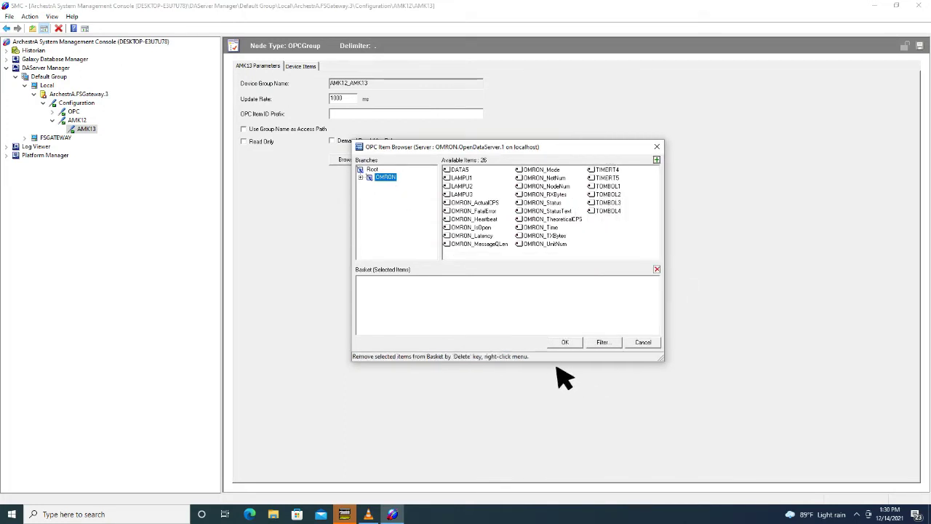
drag(557, 361, 568, 509)
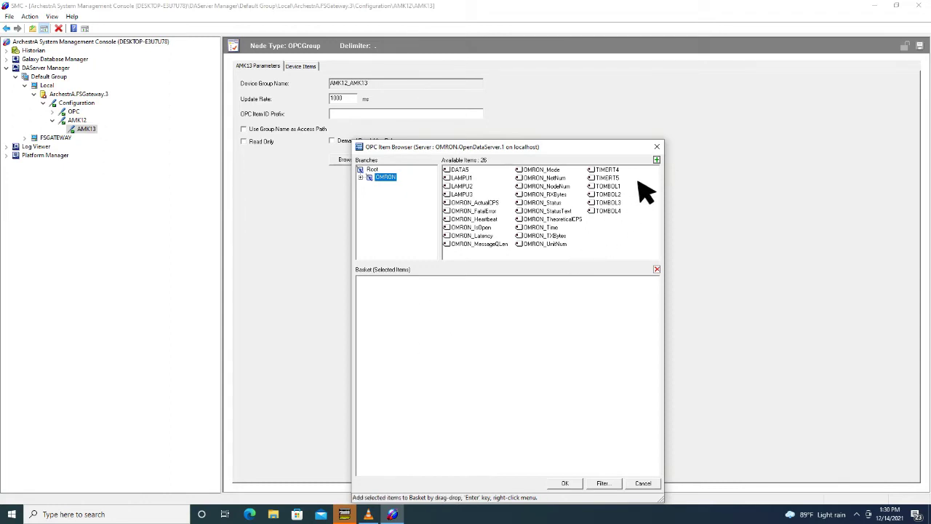
drag(633, 169, 399, 303)
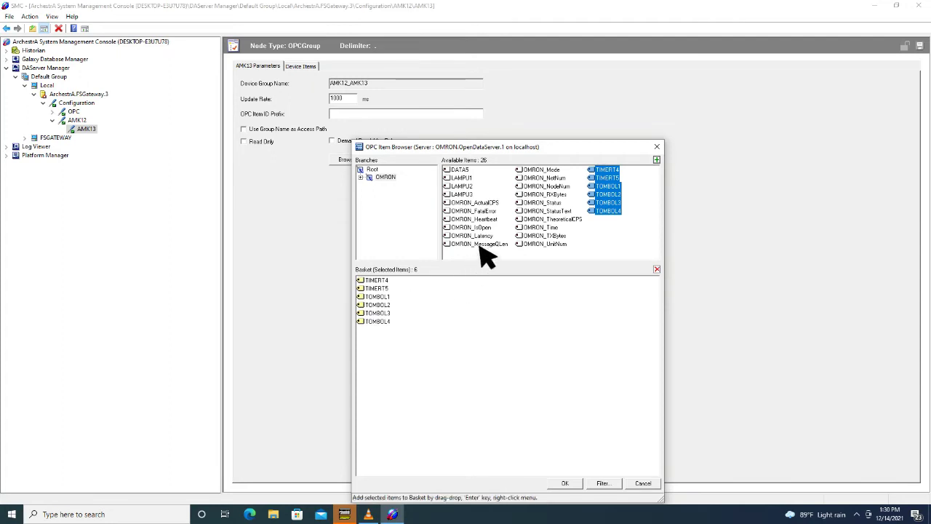
drag(488, 168, 466, 213)
drag(387, 336, 379, 342)
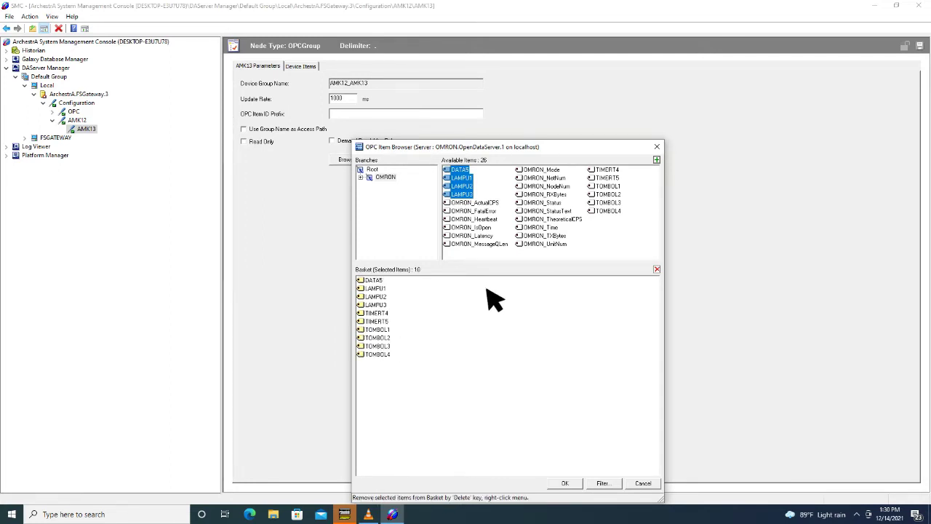
click(573, 484)
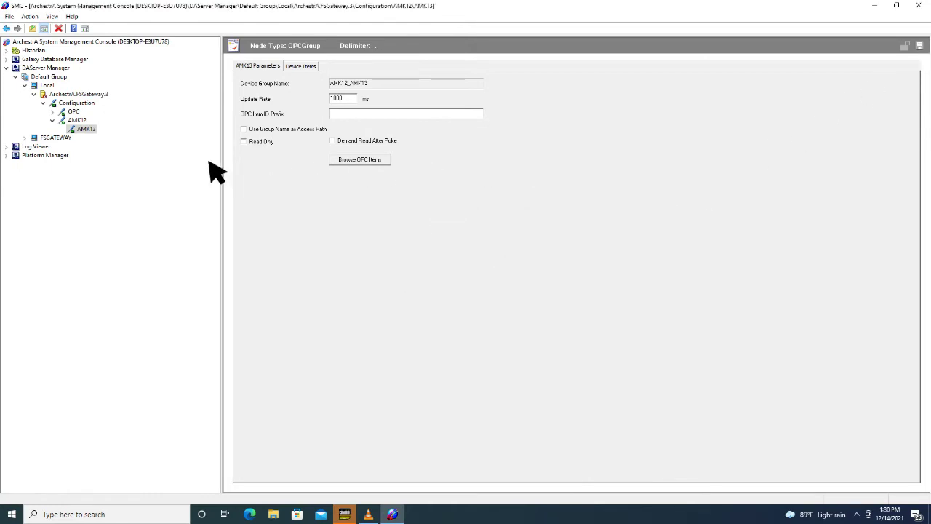
Activate the ArchestrA.FSGateway.3 server and minimize the console
click(69, 95)
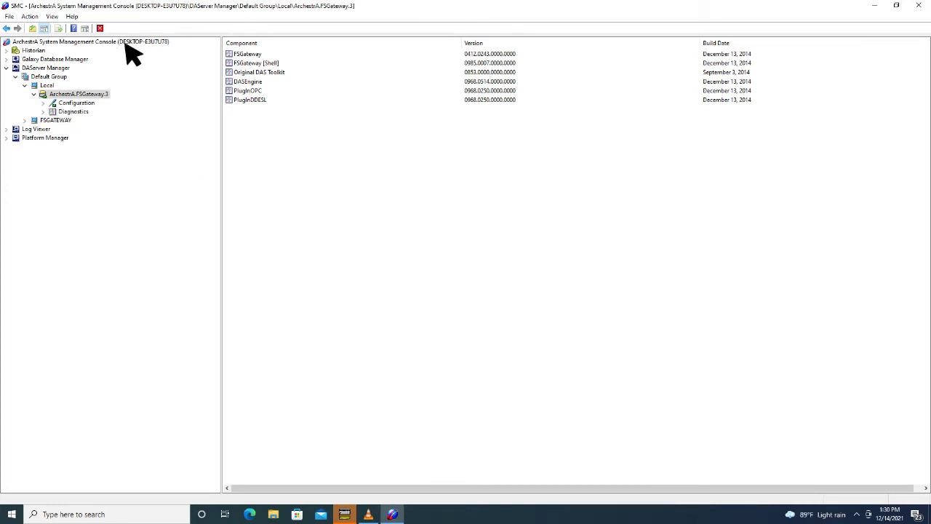
click(874, 6)
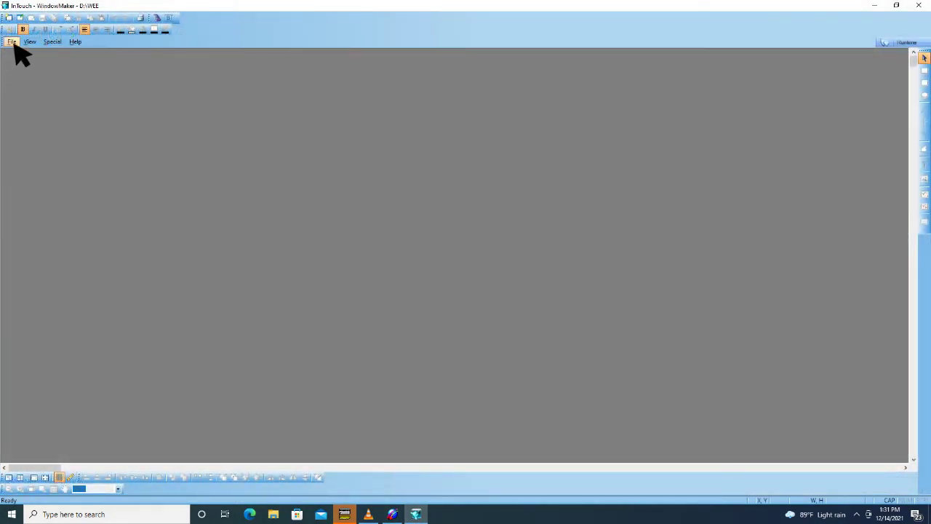
Create a new window named AMK14 in InTouch WindowMaker and widen it to fill the workspace
click(12, 41)
click(31, 54)
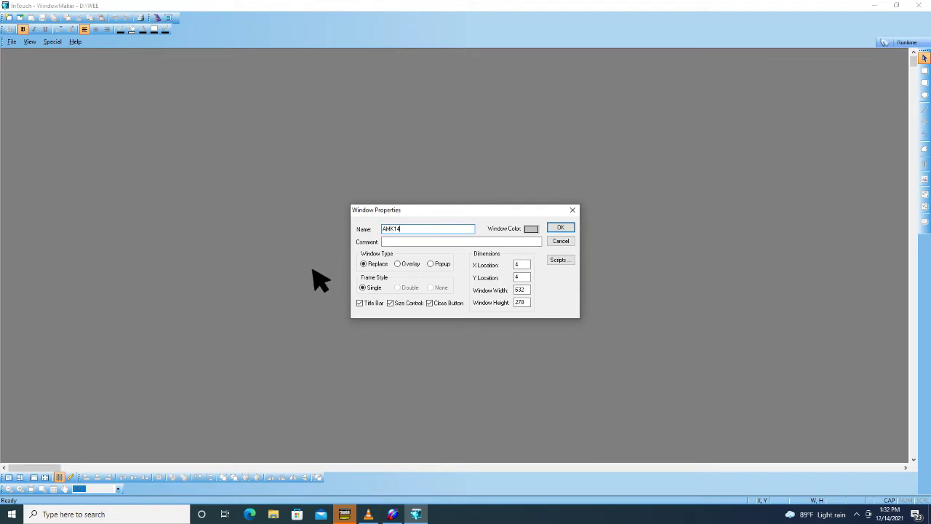
click(561, 228)
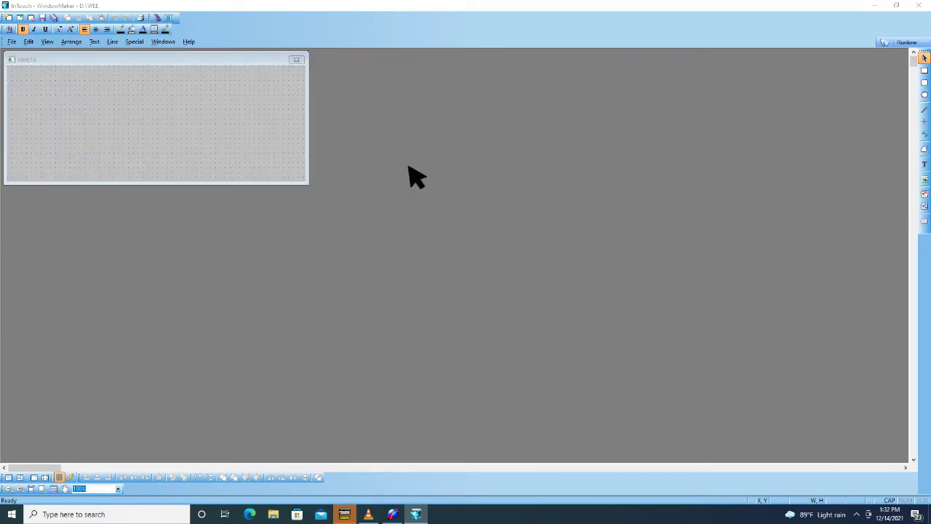
drag(316, 141, 910, 138)
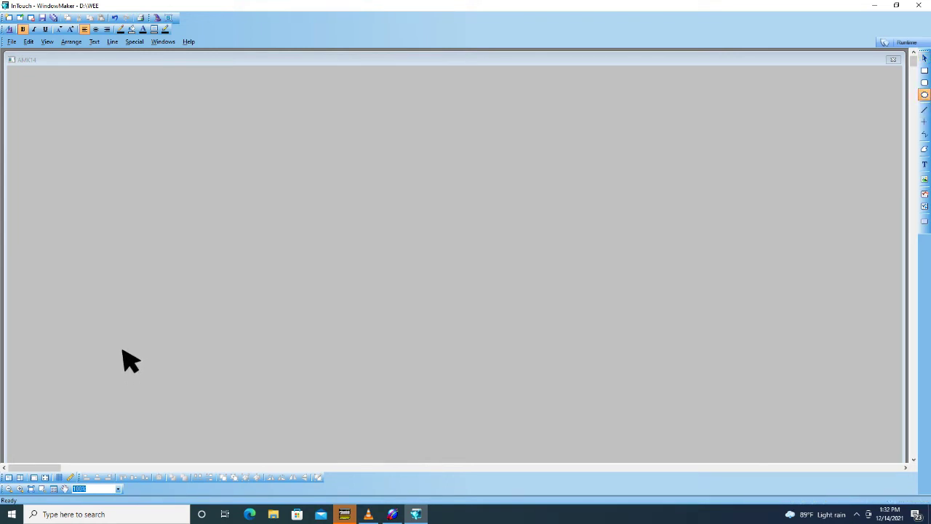
Draw an ellipse about 105 by 111 pixels with a teal fill and a thick black outline
drag(122, 350, 172, 404)
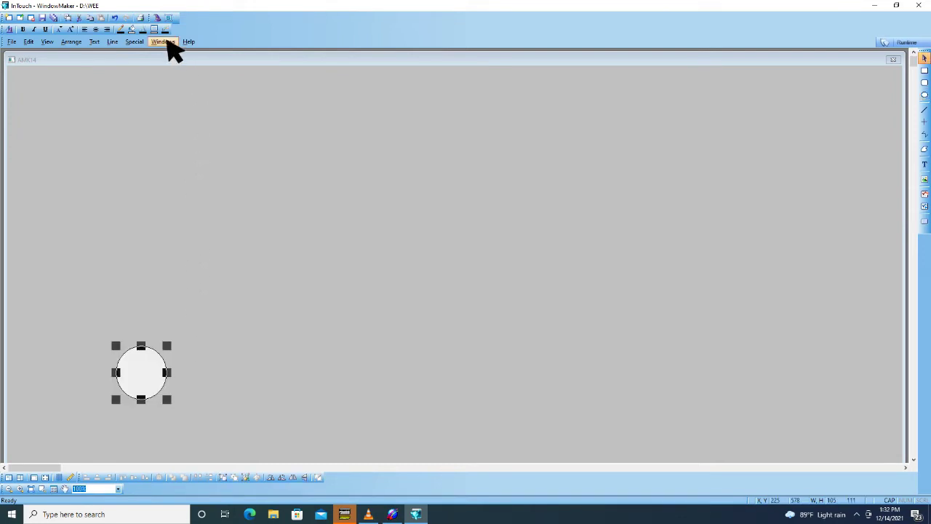
click(134, 30)
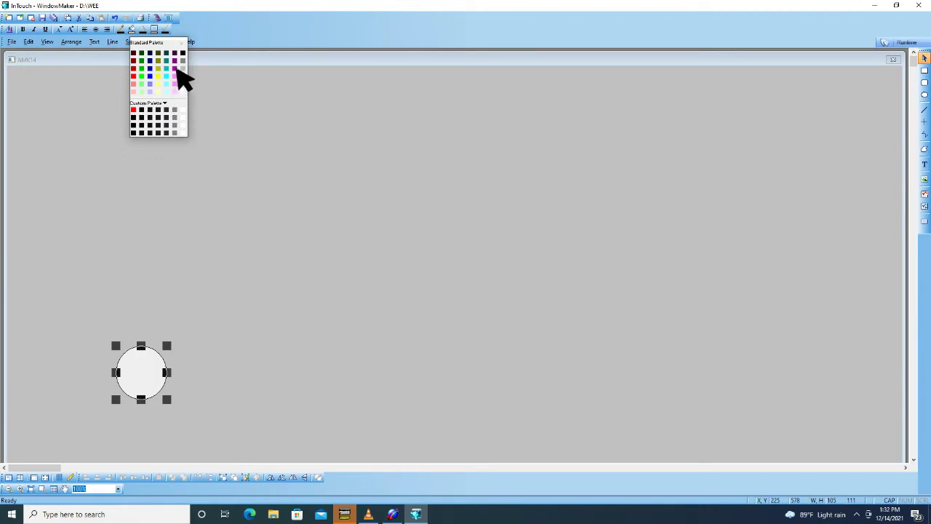
click(166, 60)
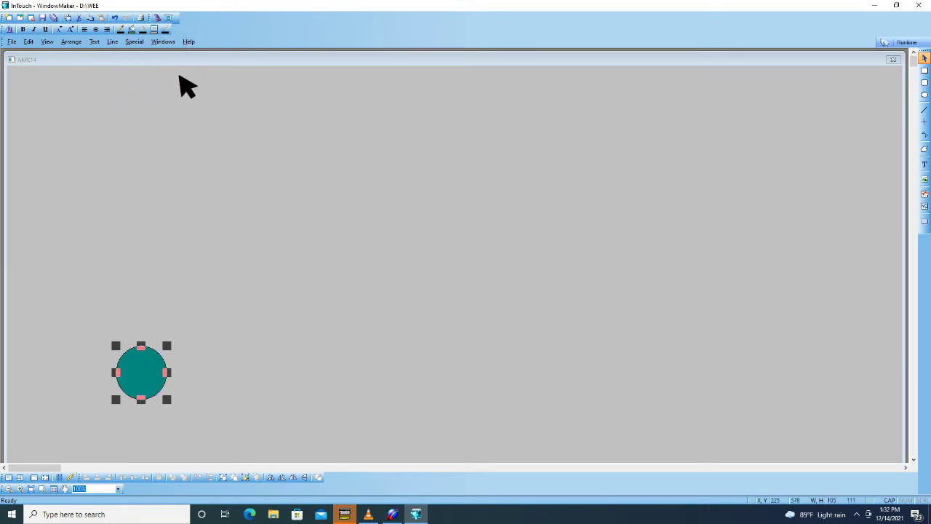
click(113, 42)
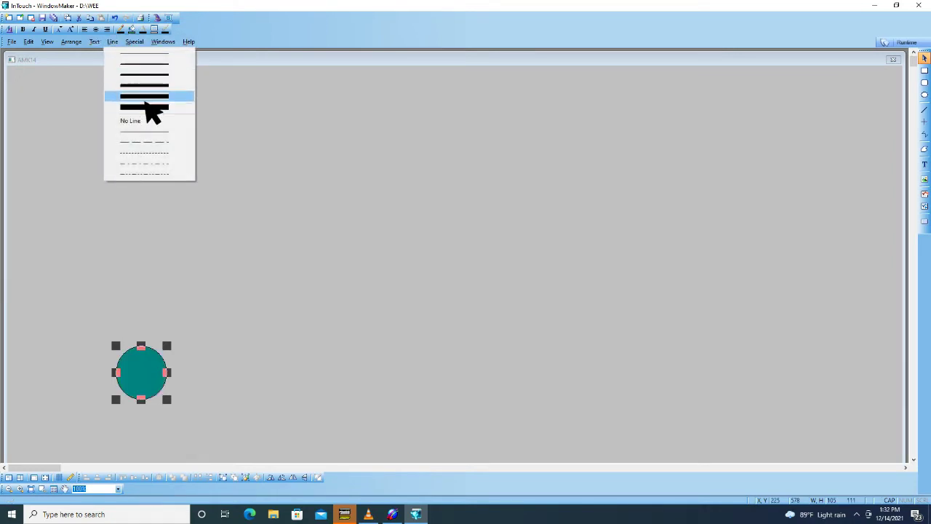
click(146, 99)
click(217, 324)
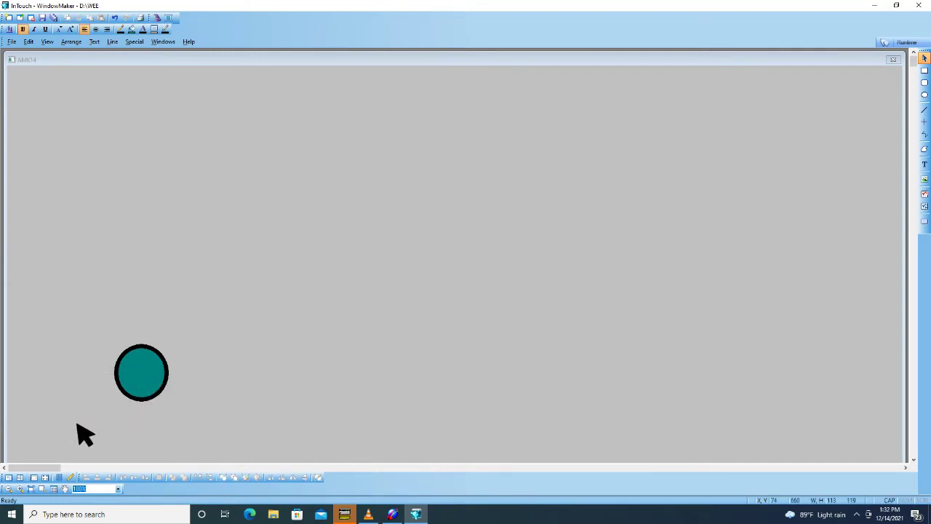
Move the teal circle to about X 71, Y 663 in the AMK14 window and paste a copy of it
drag(140, 372, 67, 415)
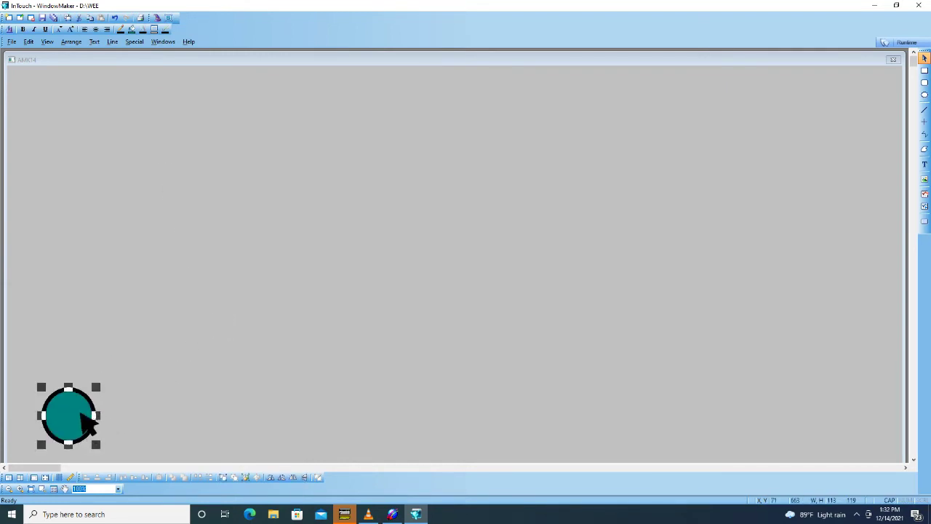
right_click(75, 409)
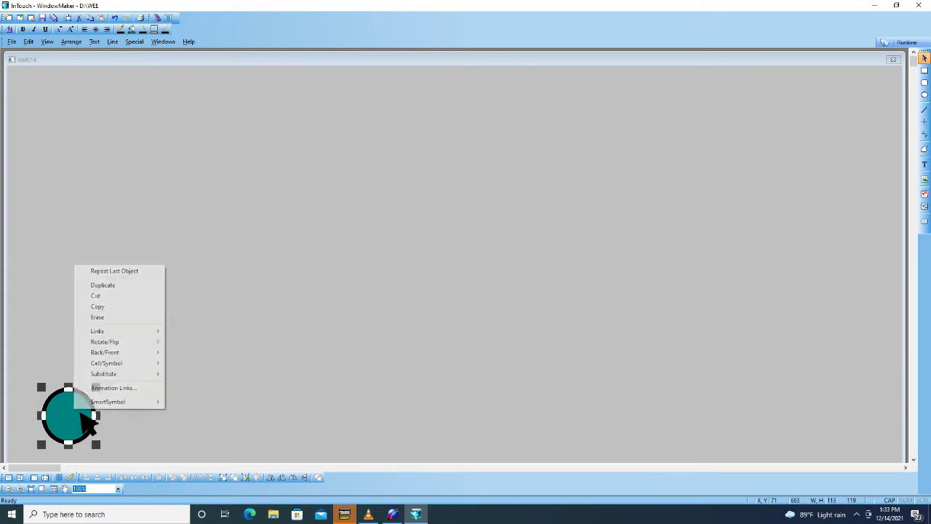
click(122, 308)
right_click(174, 319)
click(198, 340)
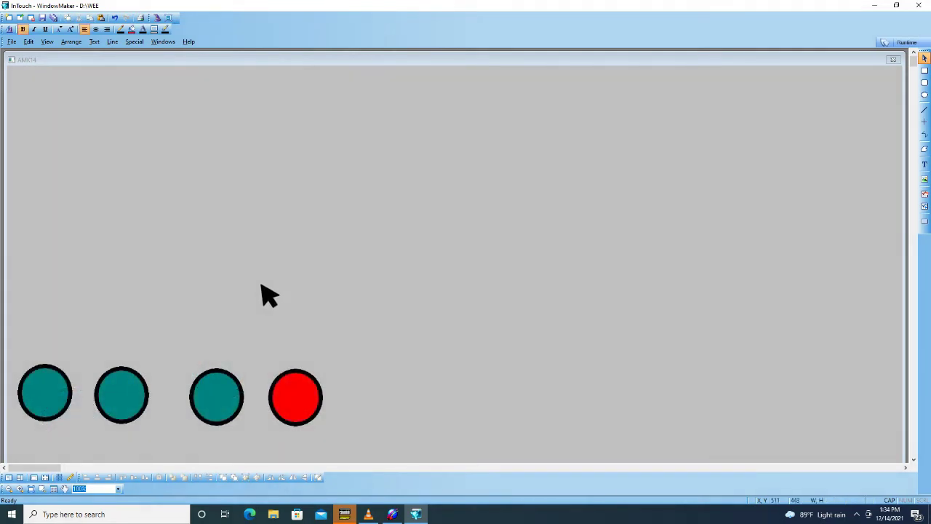
click(55, 399)
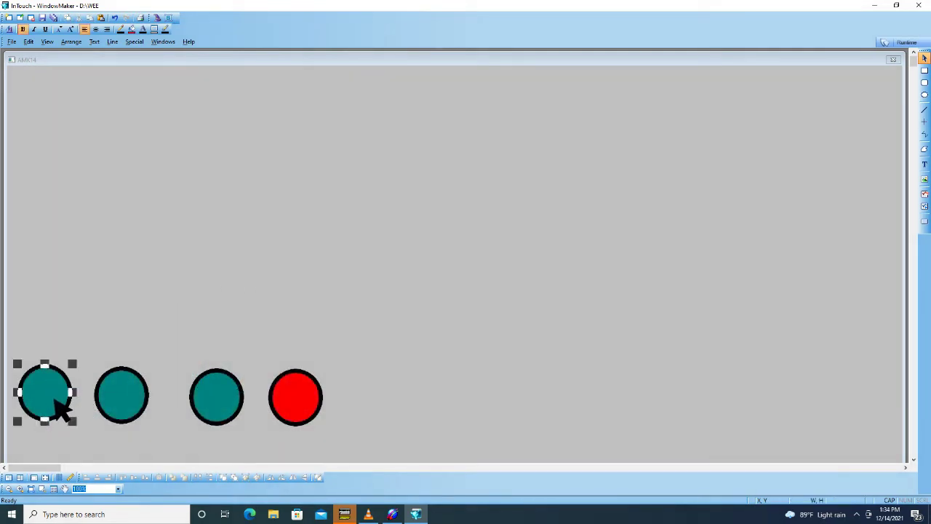
click(135, 408)
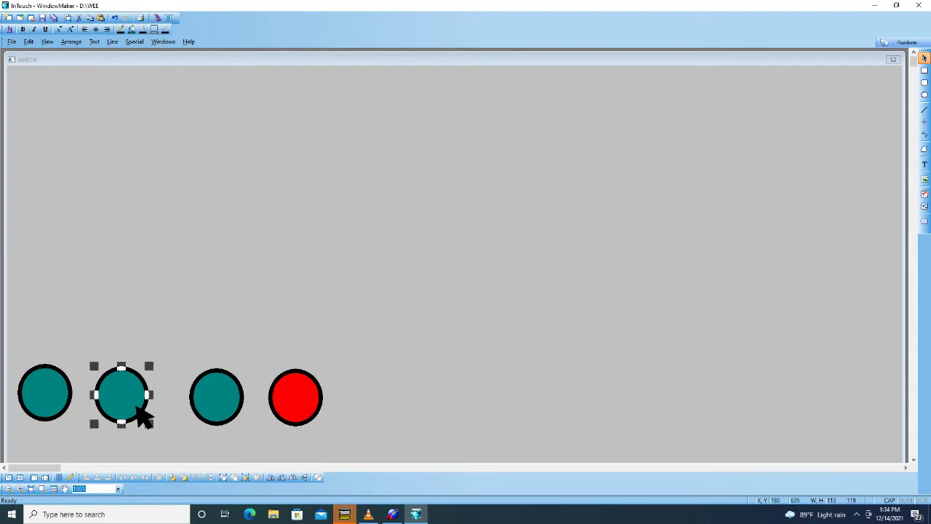
click(227, 411)
click(309, 400)
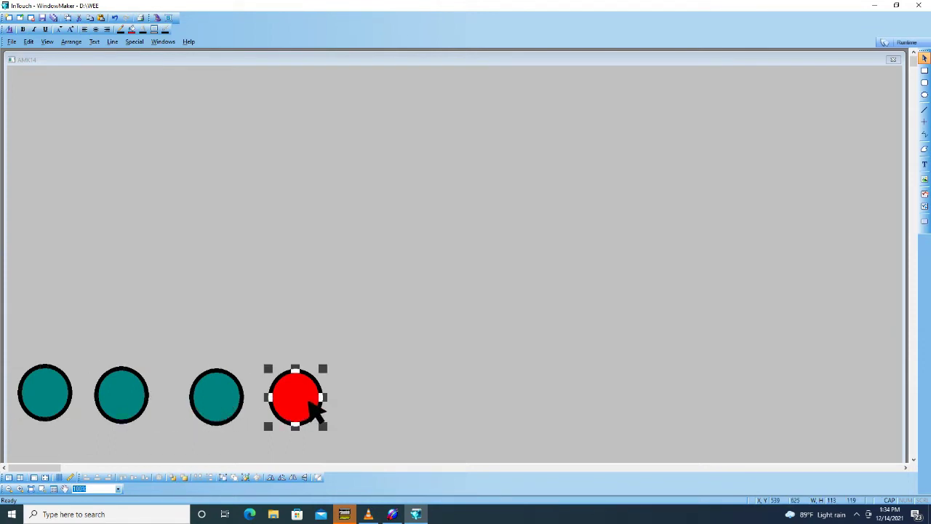
click(380, 373)
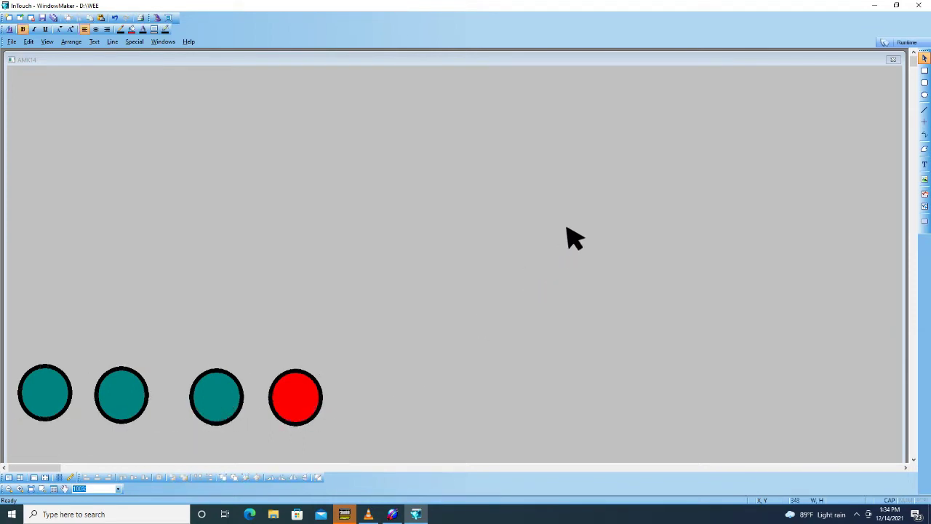
Insert a Tube Light wizard, enlarge it to about 187 by 180 pixels and move it to about X 16, Y 19
click(166, 19)
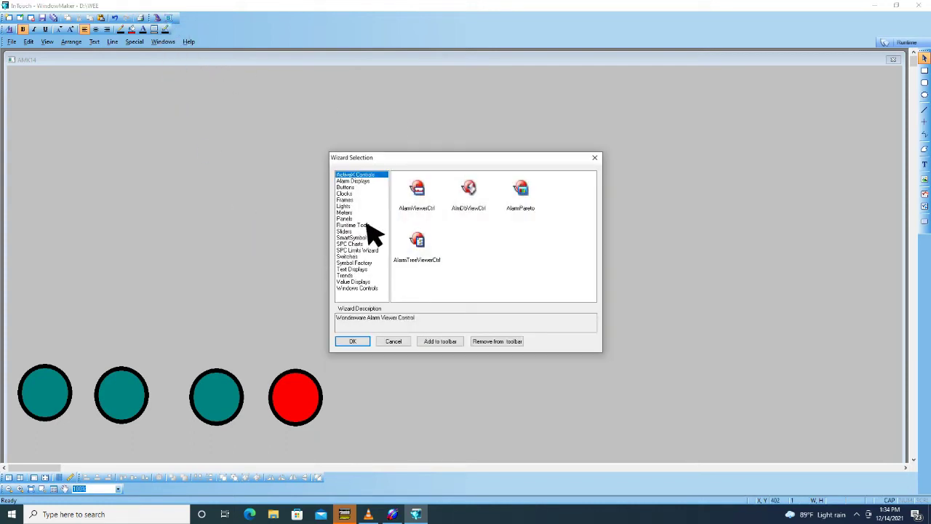
click(353, 206)
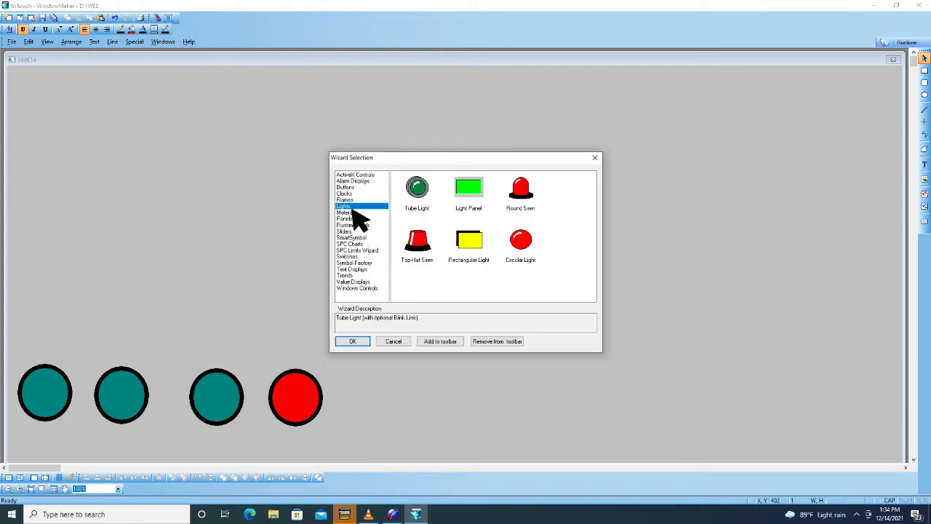
click(419, 189)
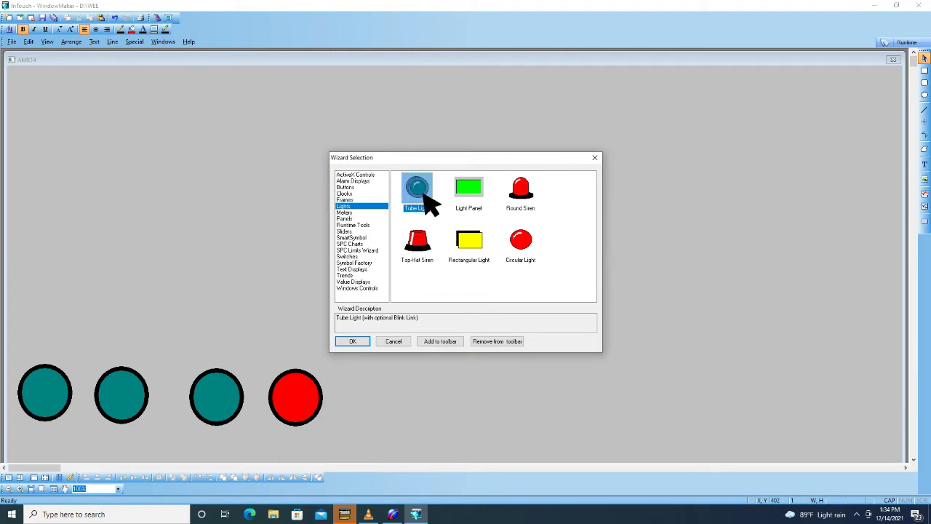
click(359, 342)
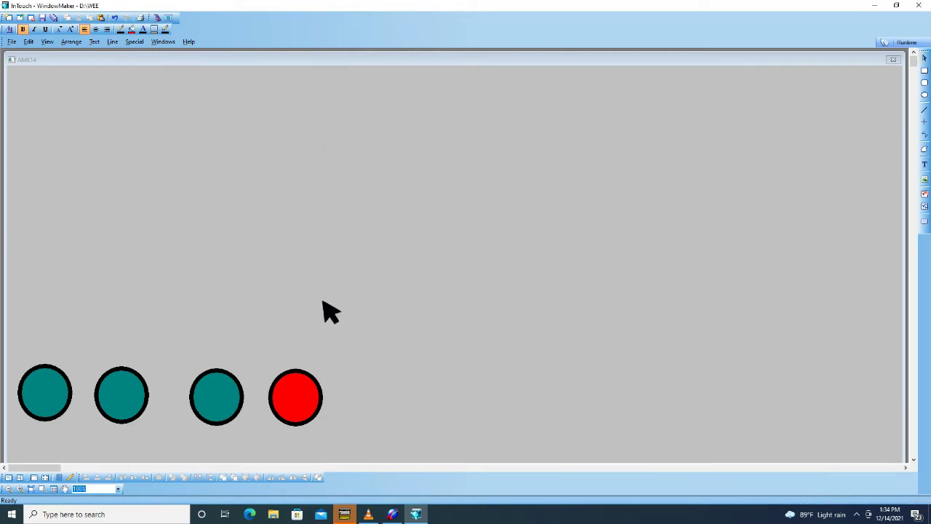
click(109, 107)
drag(131, 129, 202, 199)
drag(185, 167, 100, 143)
Copy the tube light and paste two copies of it in the empty area above the circles
right_click(80, 126)
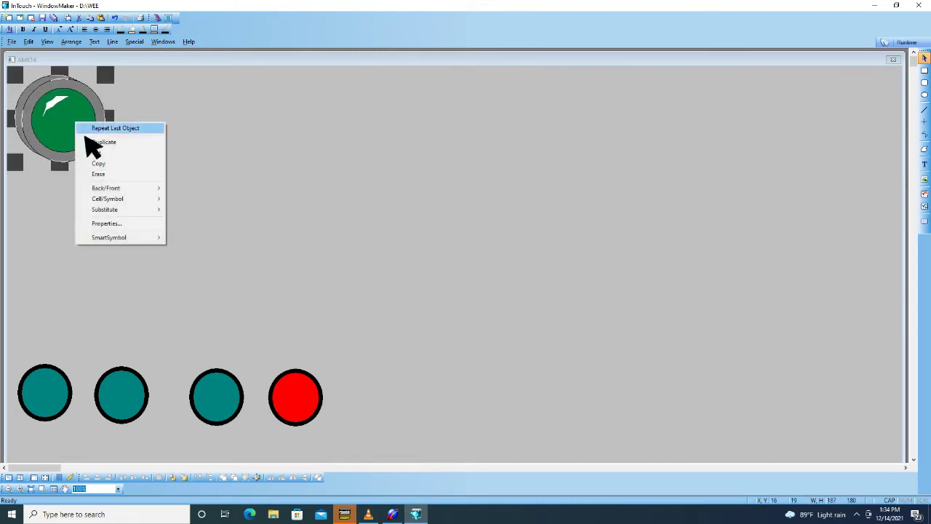
click(115, 164)
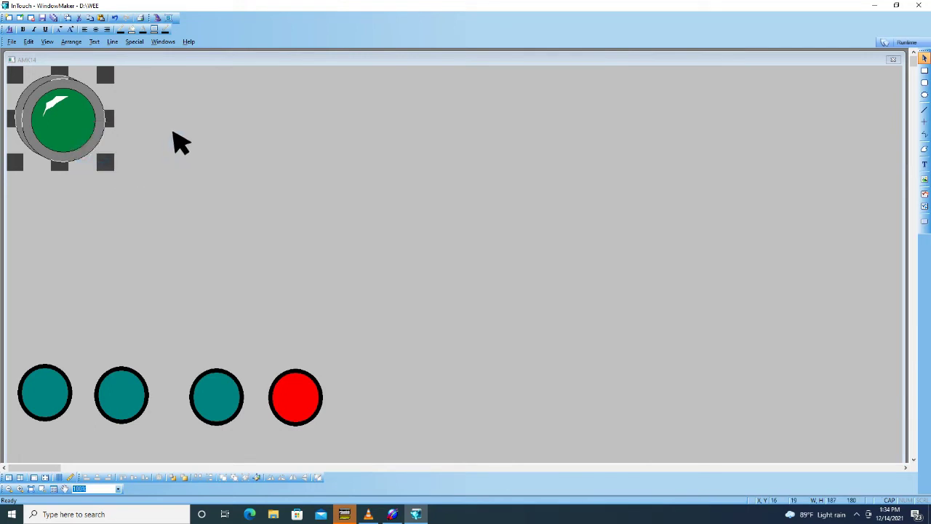
right_click(172, 131)
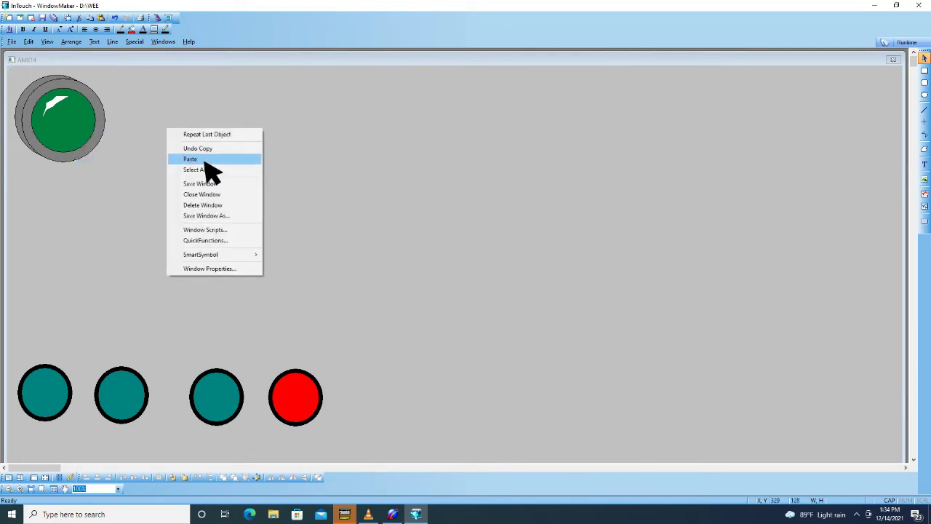
click(204, 160)
click(203, 159)
right_click(331, 142)
click(364, 172)
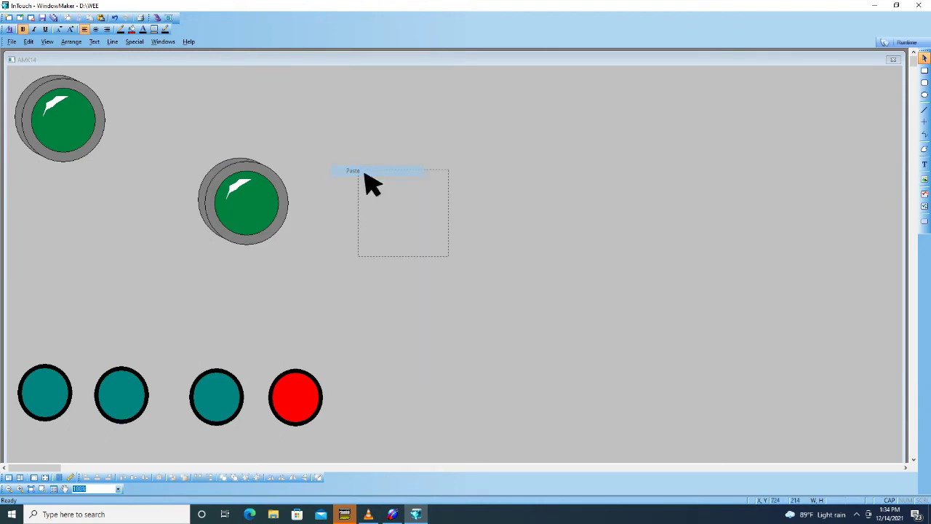
click(367, 178)
Line up the two tube light copies beside the first, at about X 238, Y 16 and X 458, Y 19
key(ctrl+v)
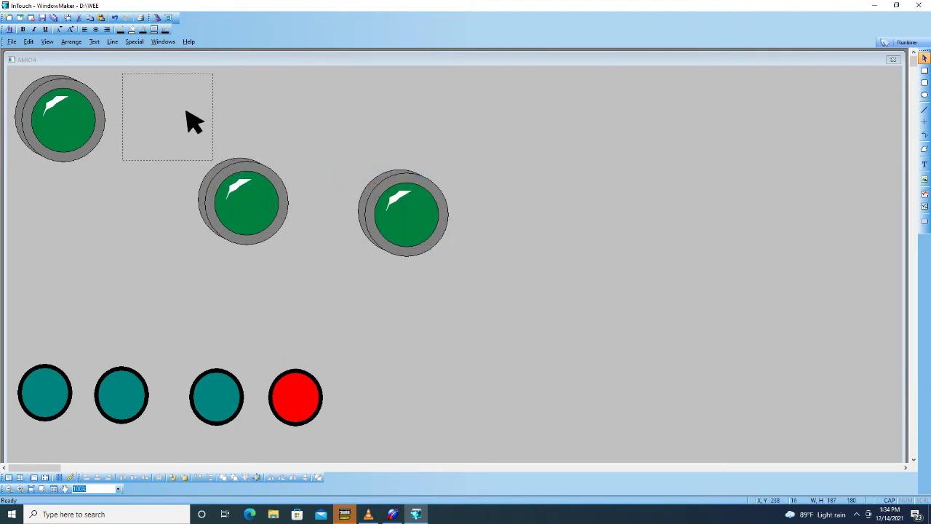
click(186, 115)
key(ctrl+v)
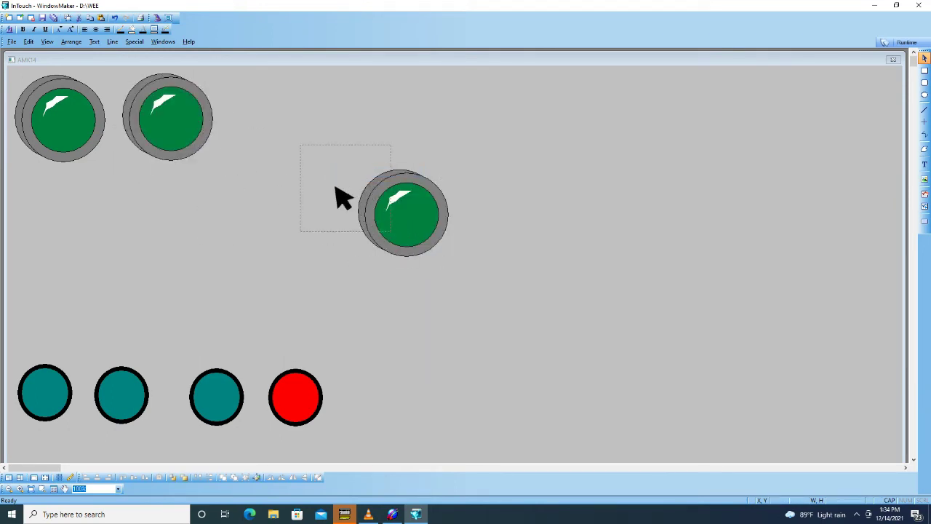
key(Escape)
key(ctrl+v)
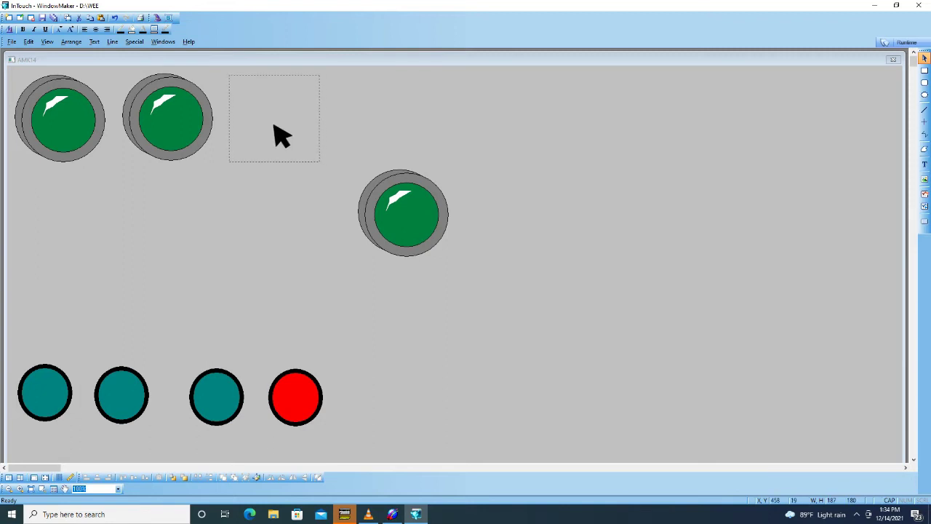
click(275, 131)
click(381, 188)
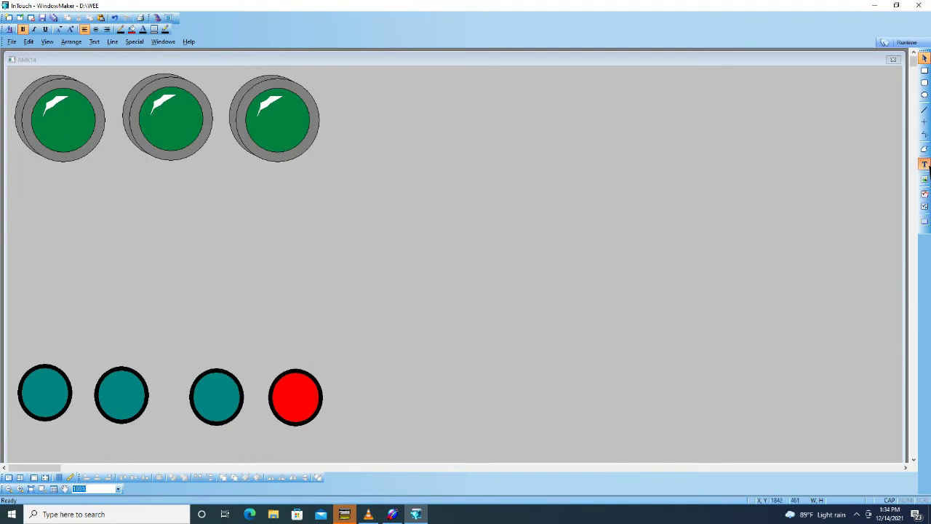
Add three large "00" texts between the tube lights and the row of circles
click(925, 164)
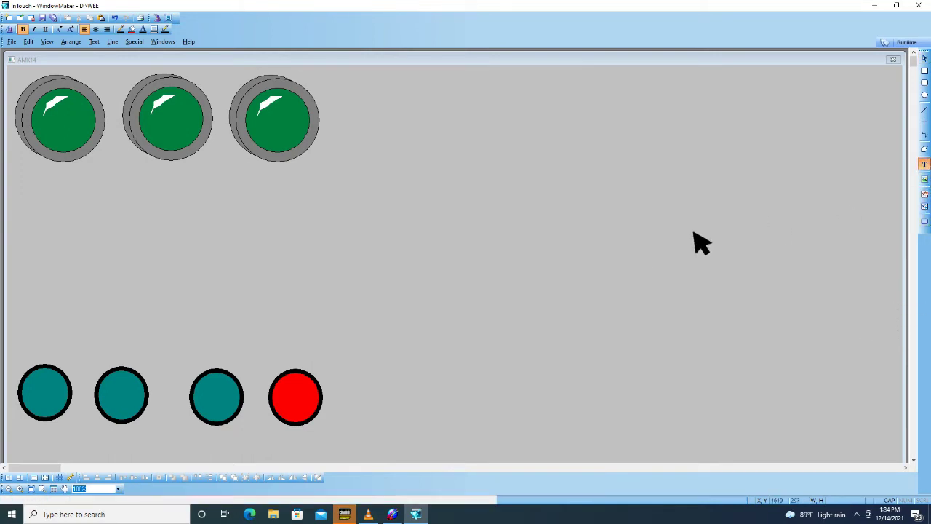
click(94, 258)
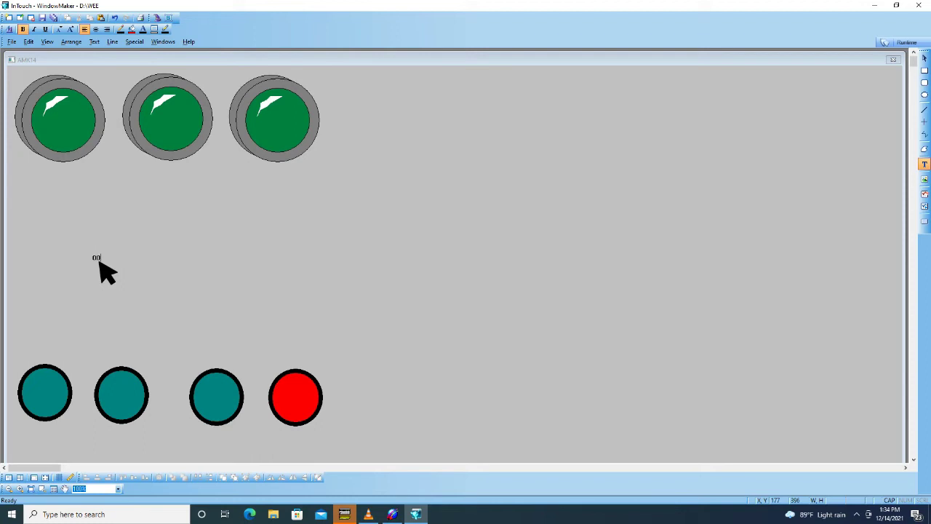
key(Escape)
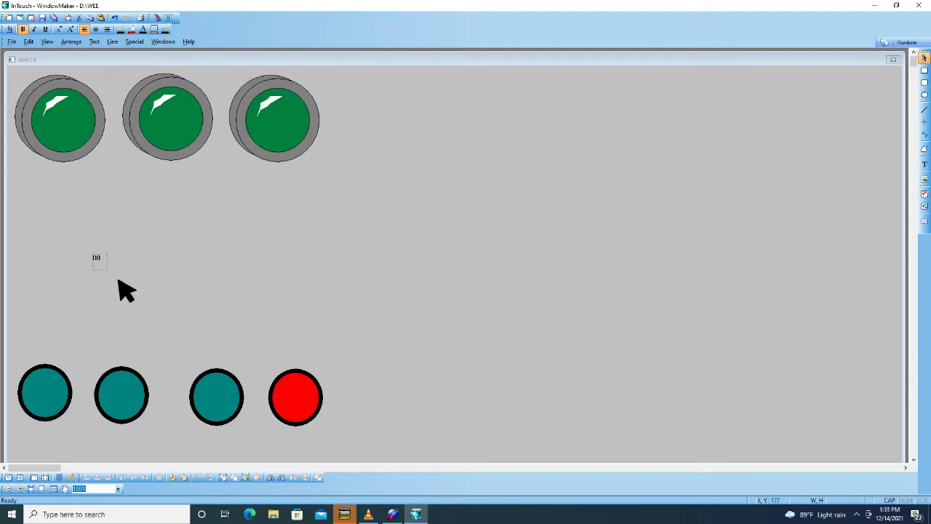
drag(123, 289, 192, 354)
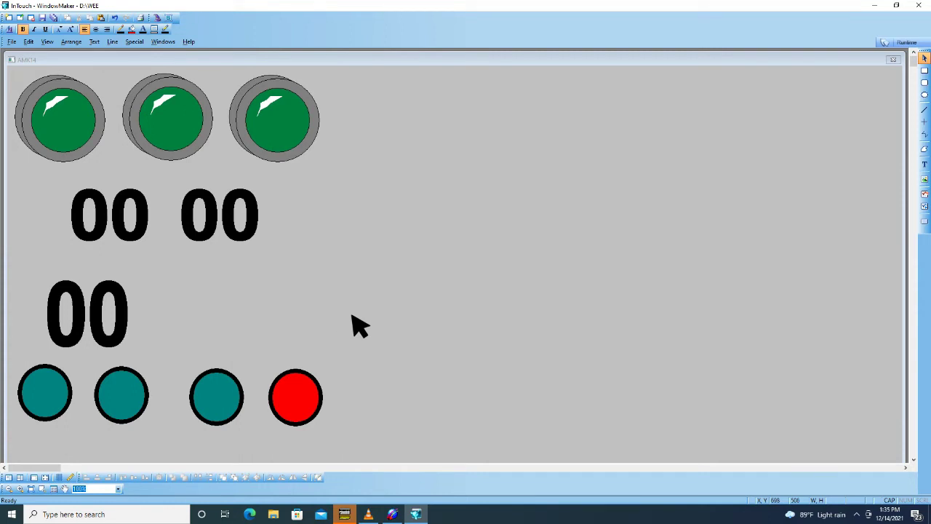
Give the first teal circle a discrete value pushbutton link with tagname TOMBOL1 and agree to define the tag
double_click(64, 410)
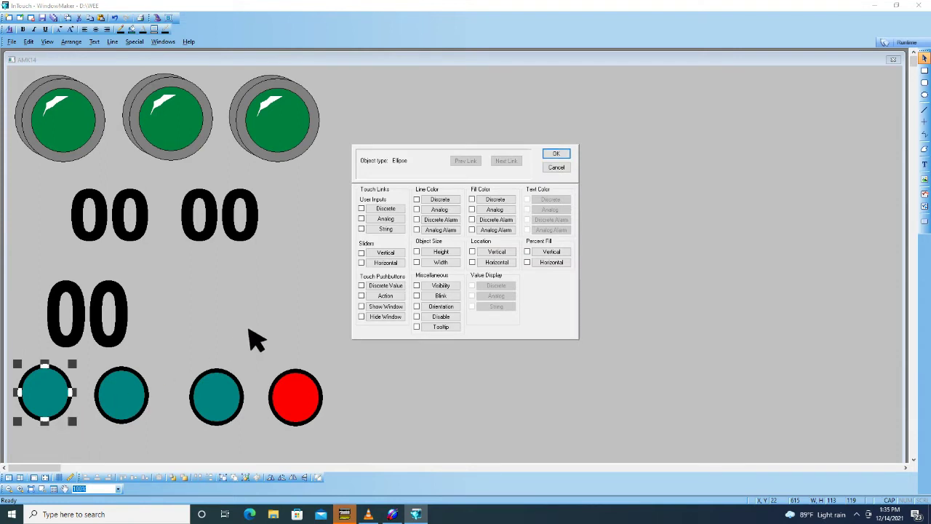
click(386, 286)
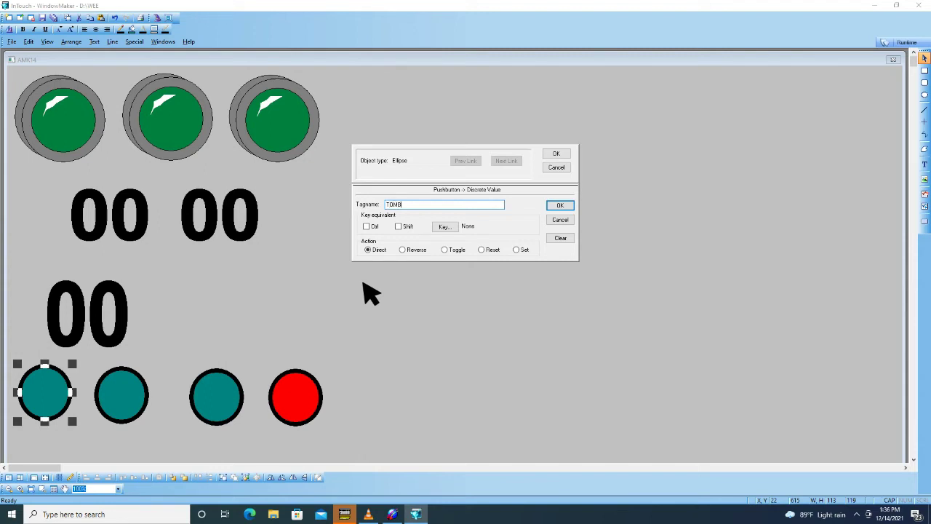
text(TOMBOL1)
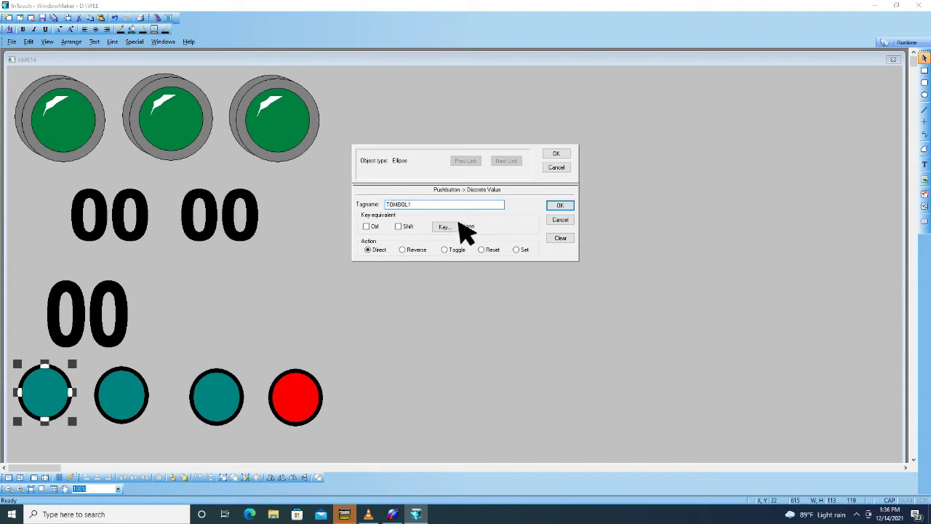
click(569, 206)
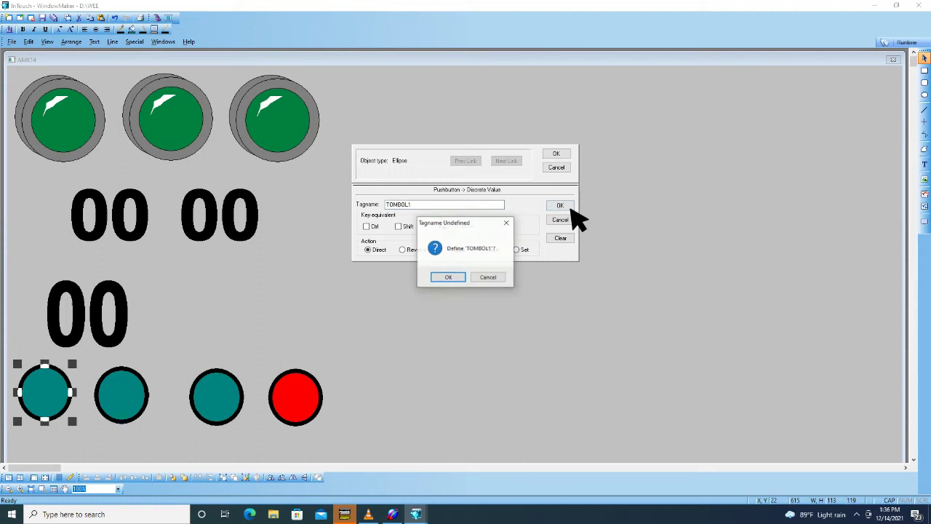
click(456, 281)
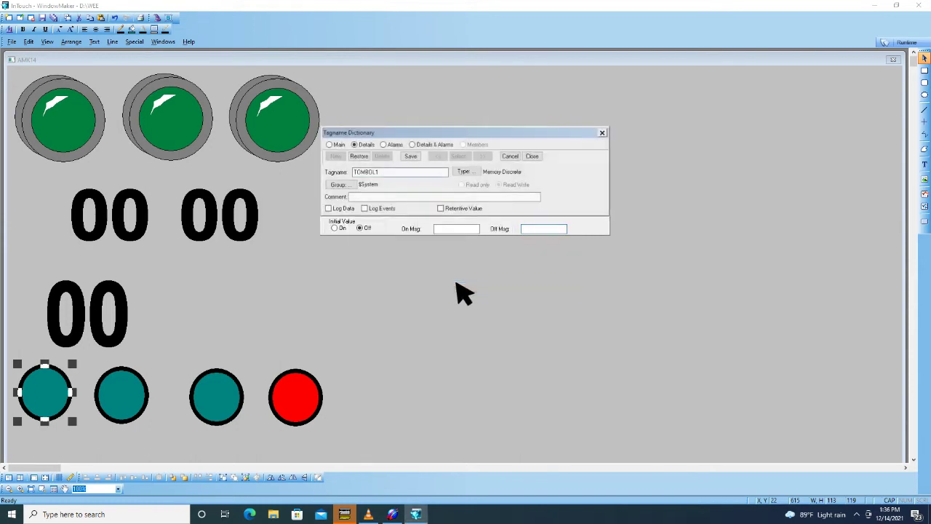
Set the tag type of TOMBOL1 to I/O Discrete
click(468, 174)
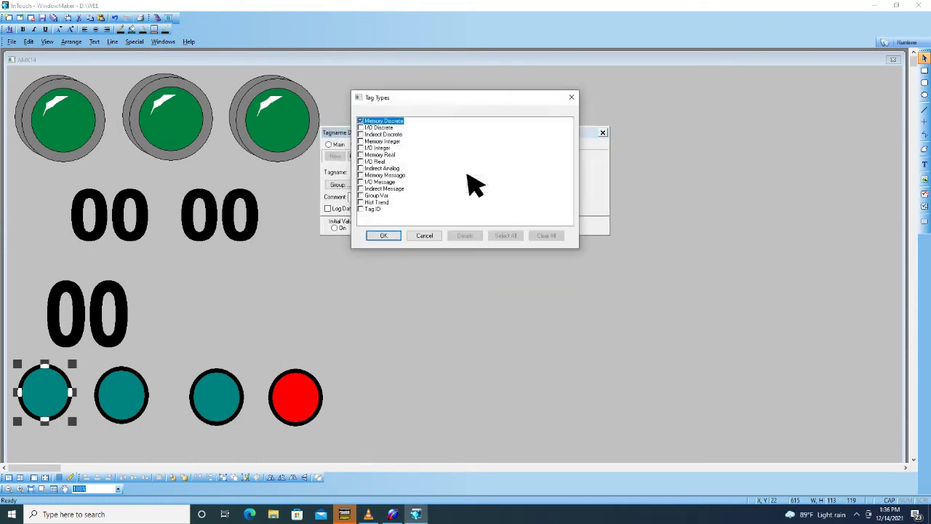
click(377, 128)
click(394, 235)
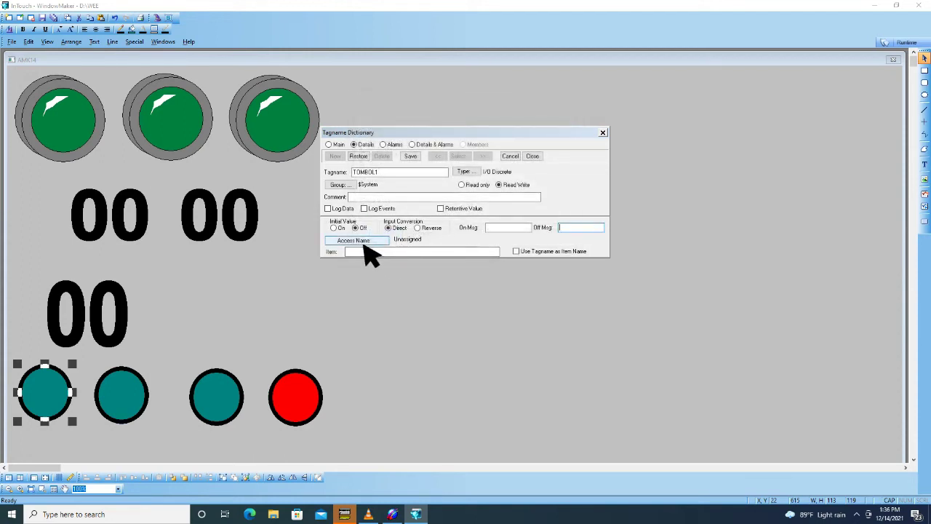
Add an access name AMK14 for the TOMBOL1 tag with FSGATEWAY as its application name
click(366, 242)
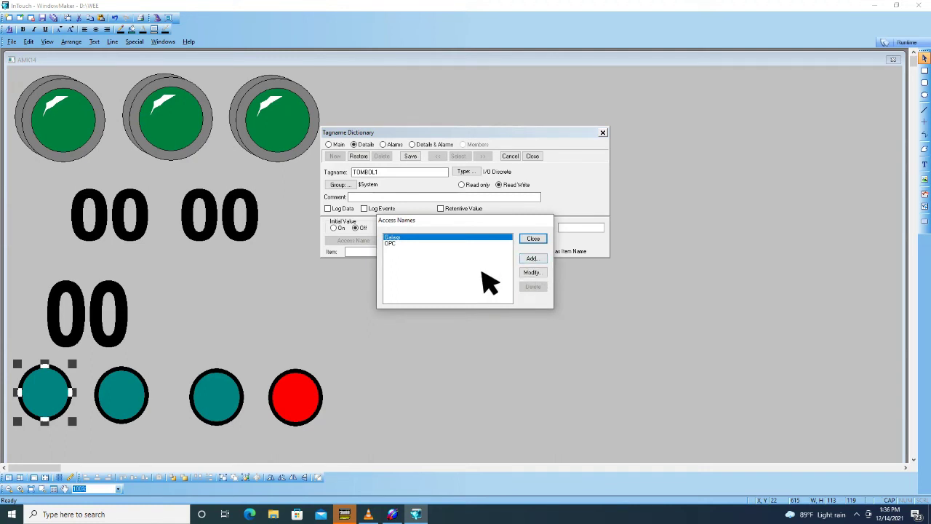
click(534, 260)
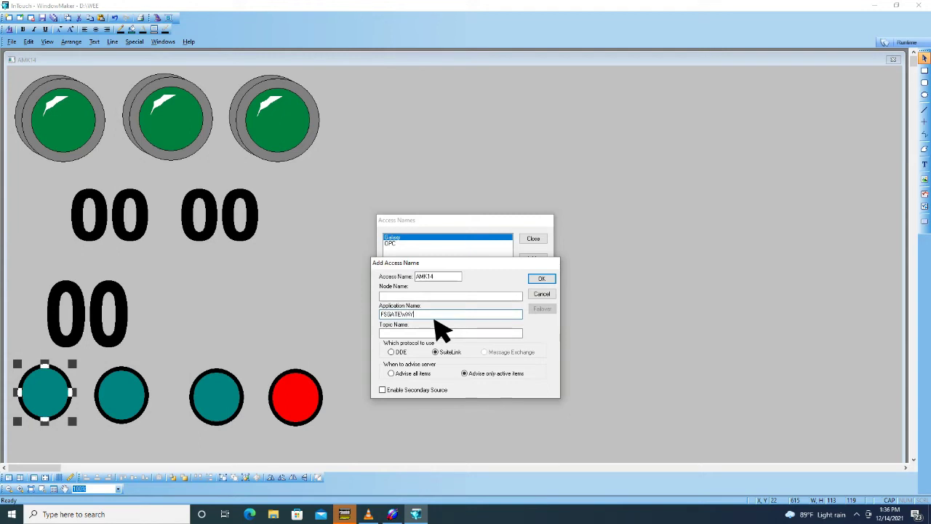
click(394, 333)
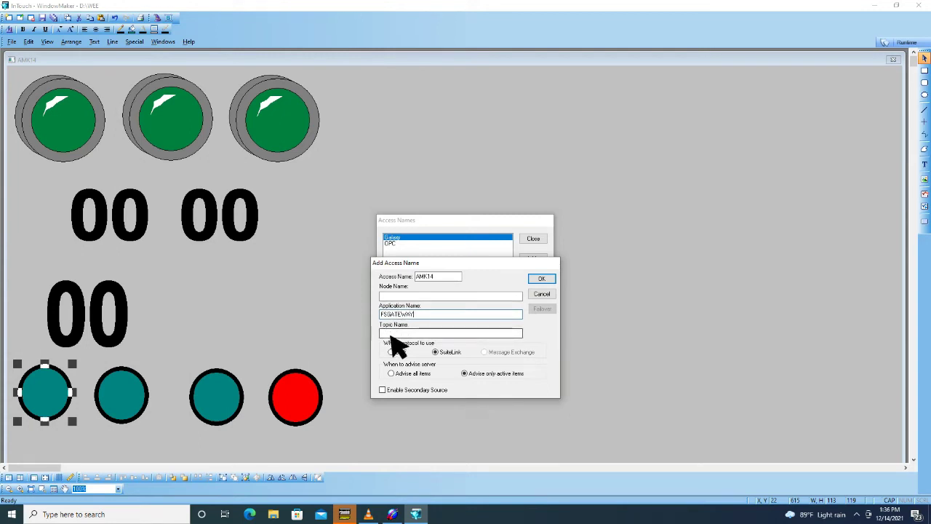
Switch to the System Management Console and copy the device group name of AMK13, found under AMK12 in the ArchestrA.FSGateway.3 configuration
click(393, 513)
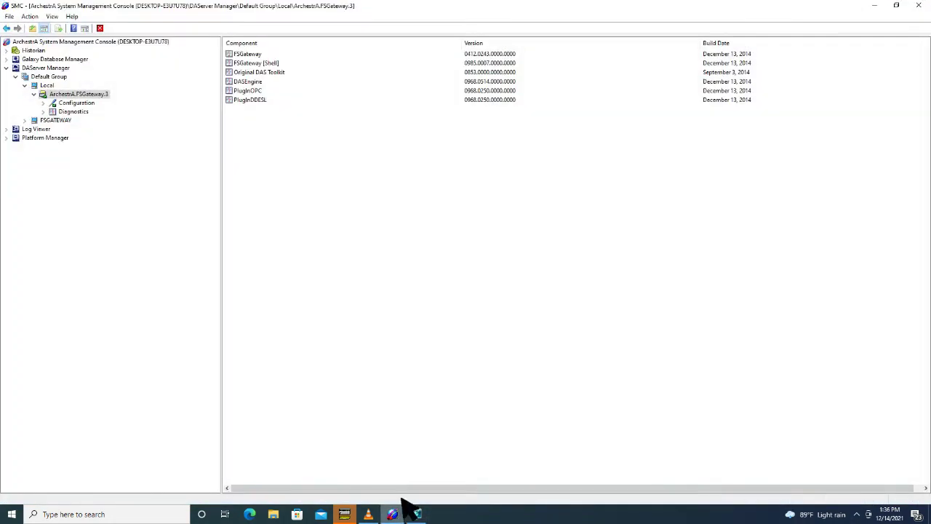
click(44, 104)
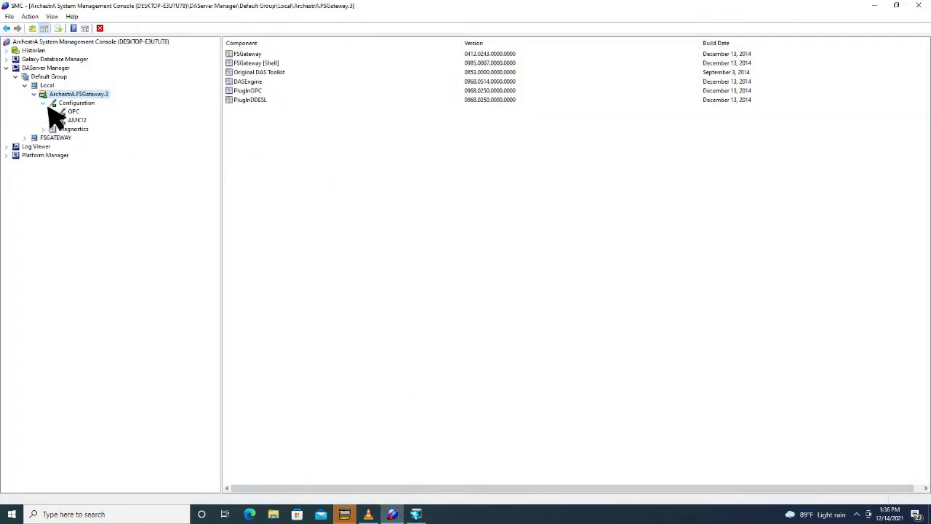
click(54, 120)
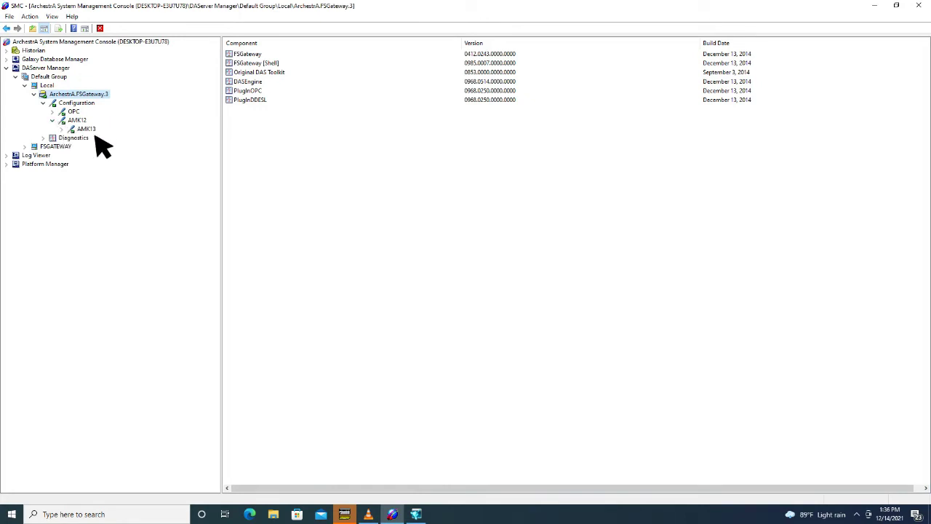
click(87, 129)
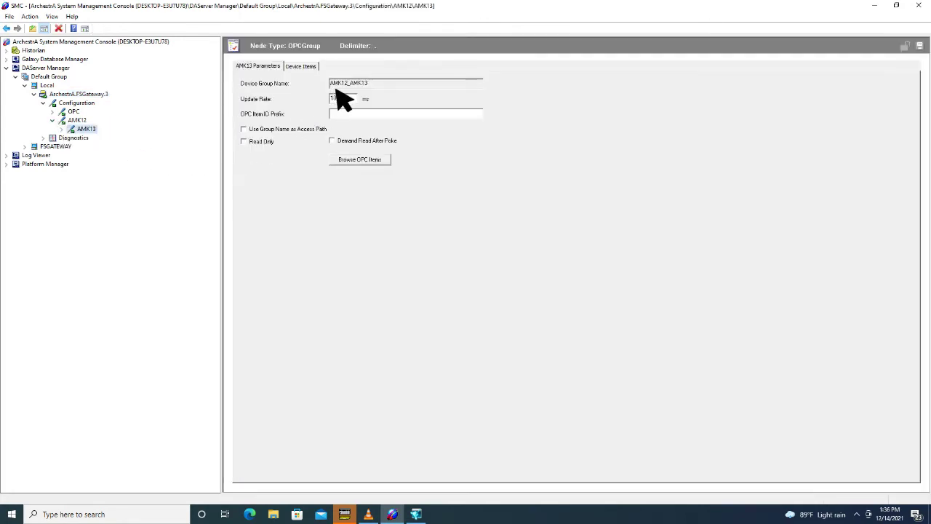
double_click(339, 86)
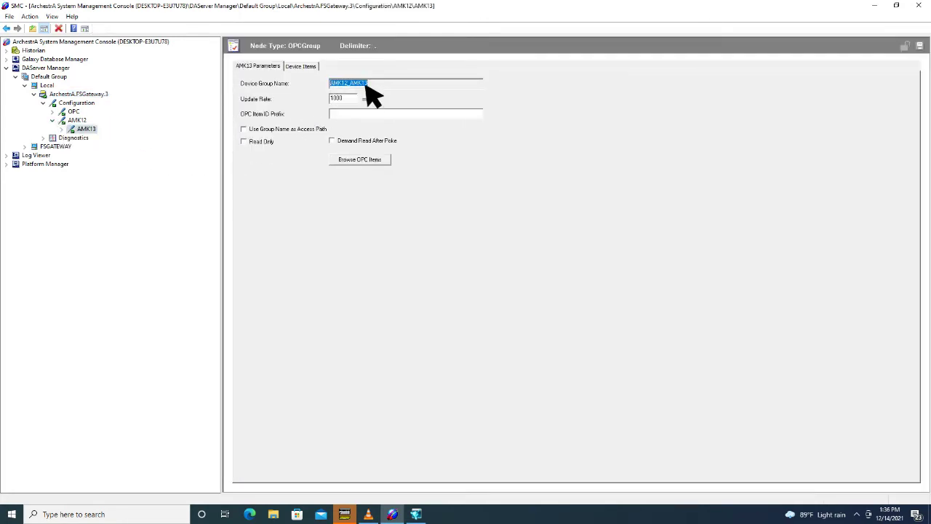
right_click(367, 86)
click(383, 114)
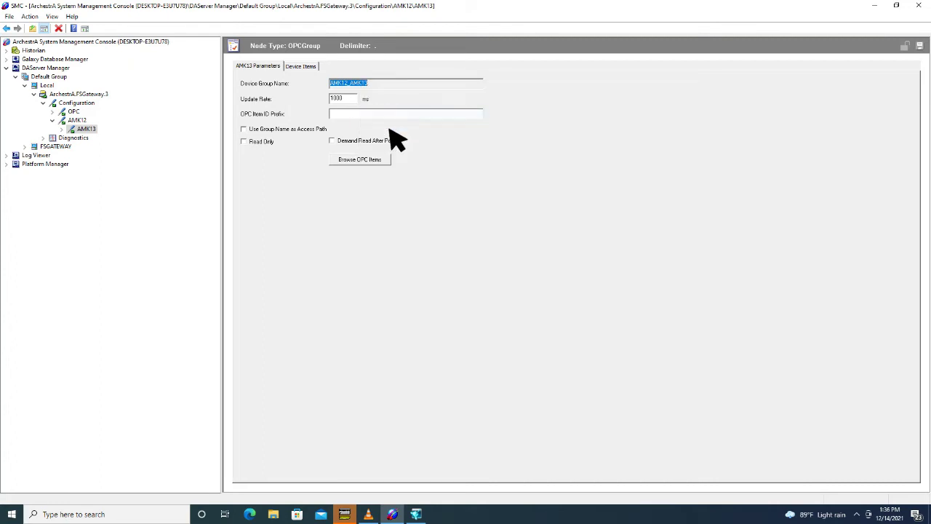
Back in WindowMaker, set the topic name of access name AMK14 to AMK12_AMK13 with SuiteLink and assign it to the TOMBOL1 tag
click(417, 514)
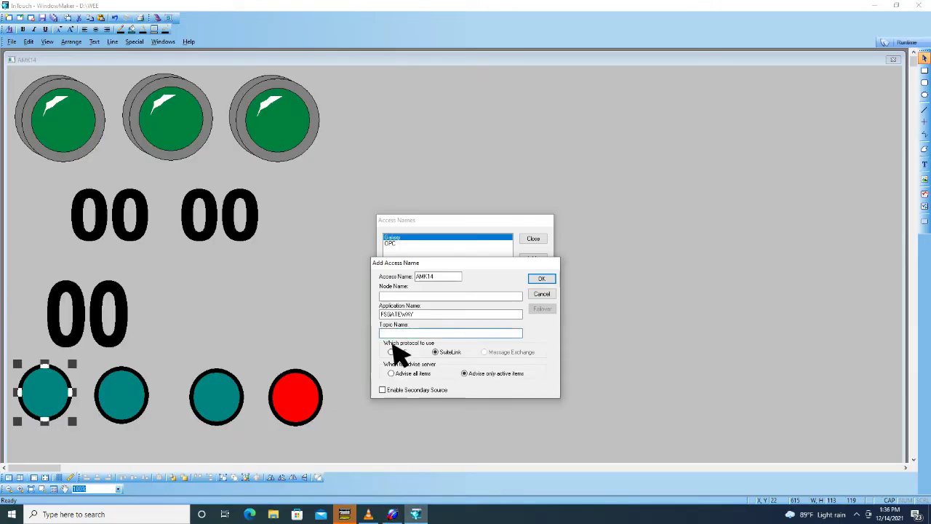
right_click(392, 335)
click(415, 385)
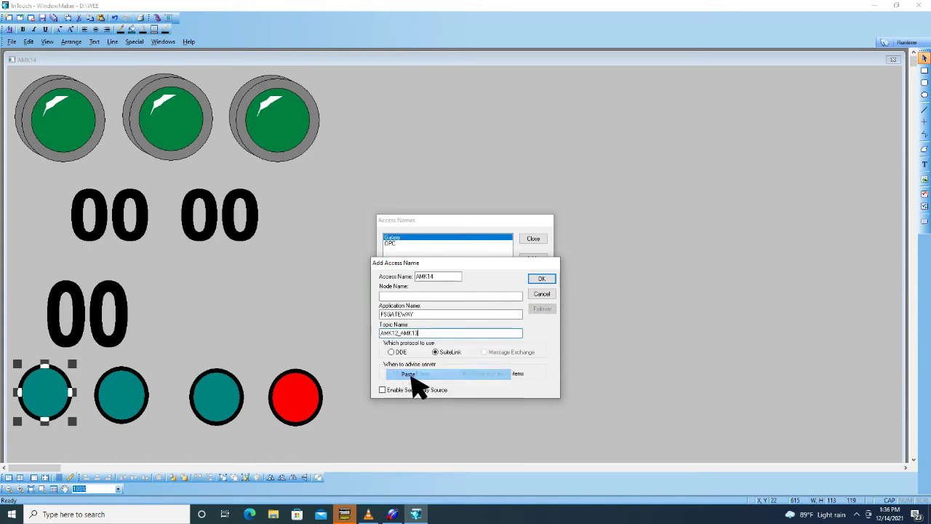
click(435, 353)
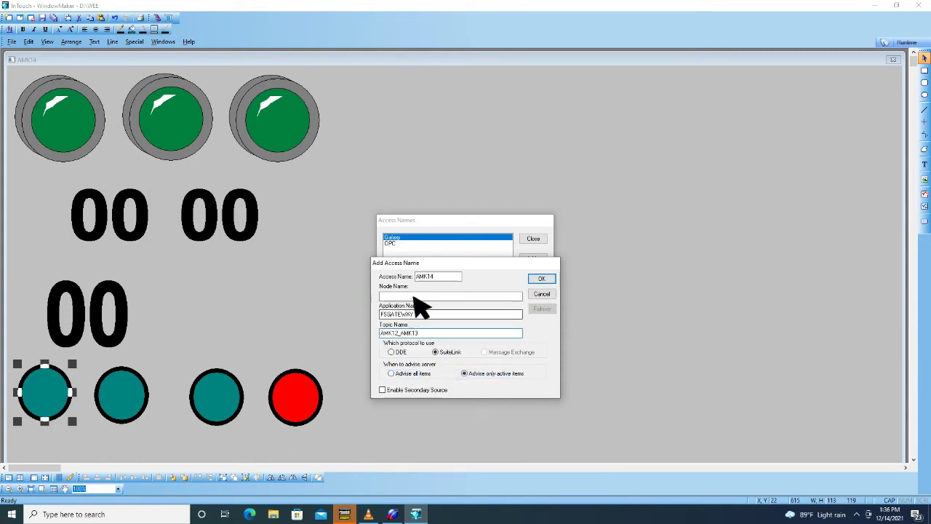
click(540, 279)
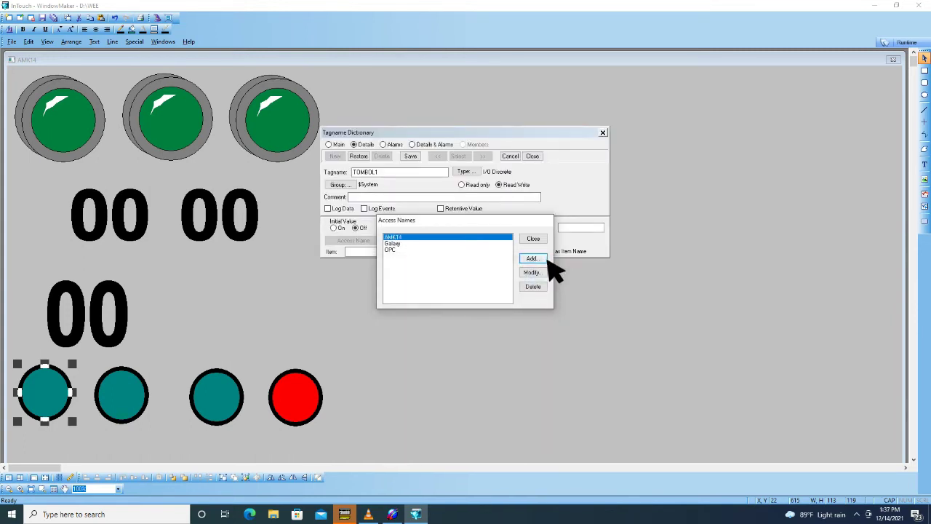
click(534, 240)
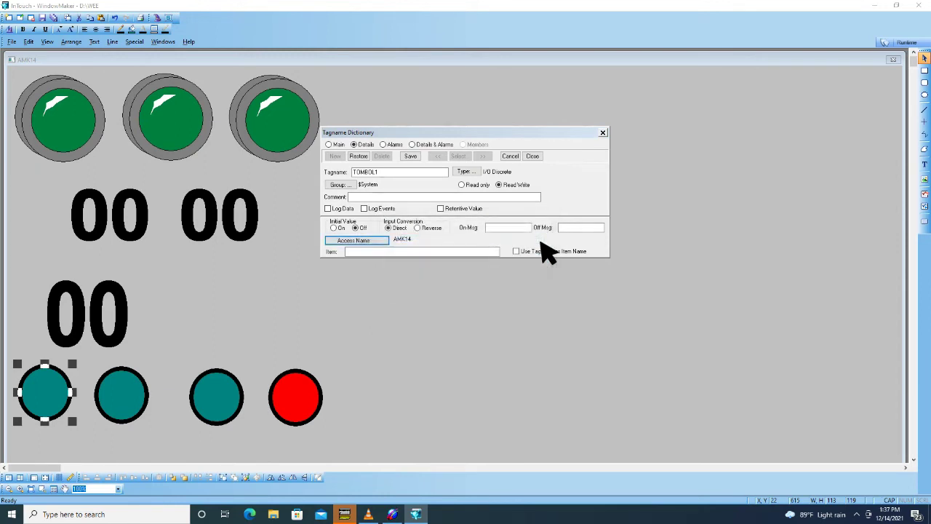
Copy the TOMBOL1 name from the AMK13 device items in the System Management Console and paste it as the tag's item in WindowMaker
click(357, 256)
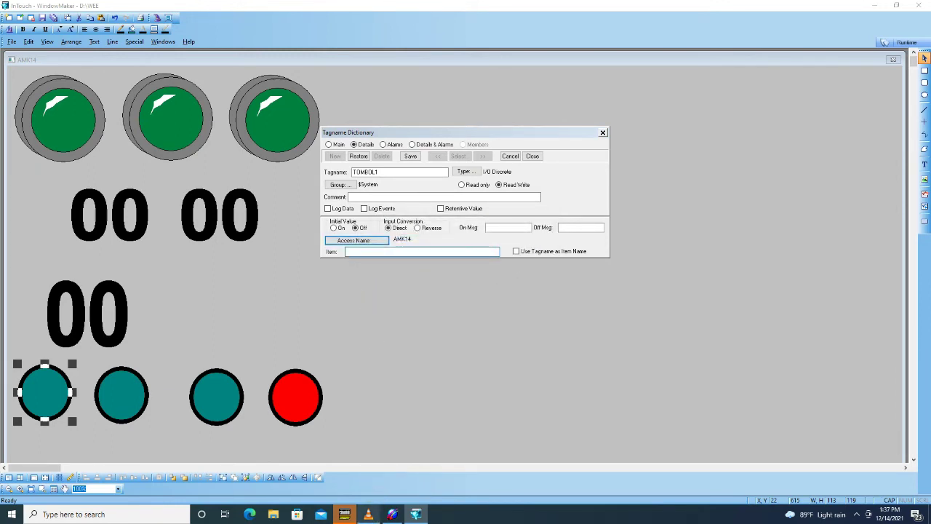
click(401, 514)
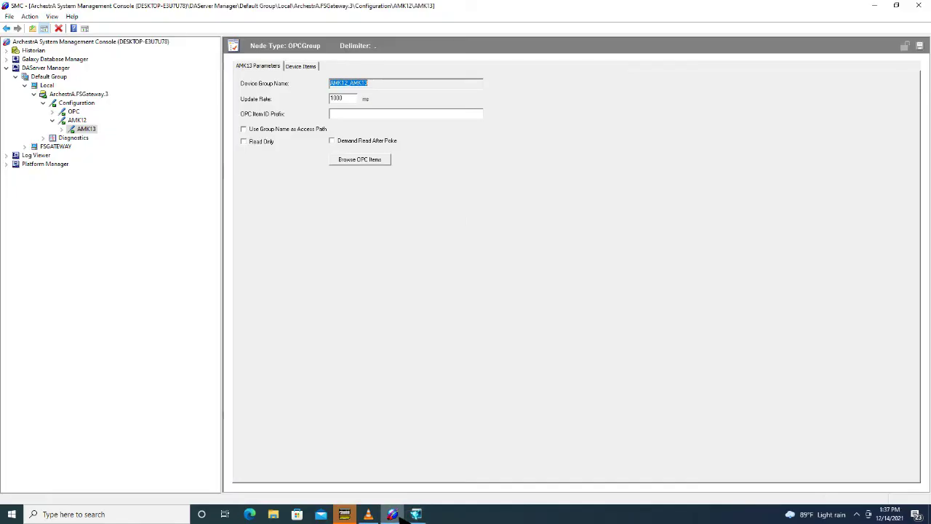
click(305, 69)
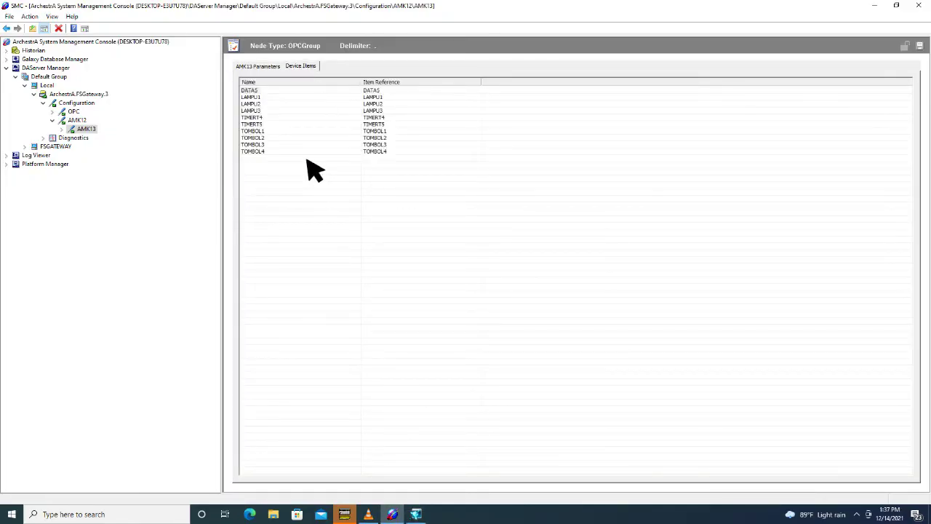
right_click(262, 136)
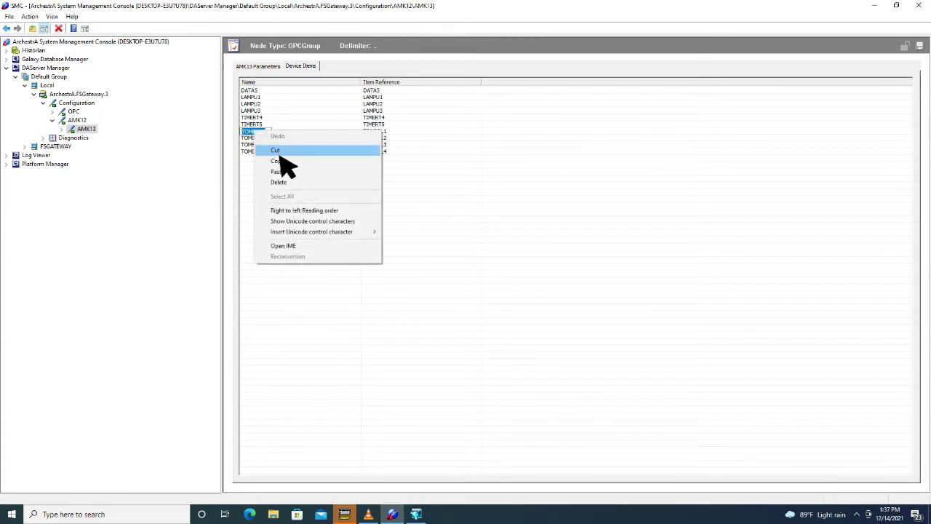
click(272, 159)
click(415, 514)
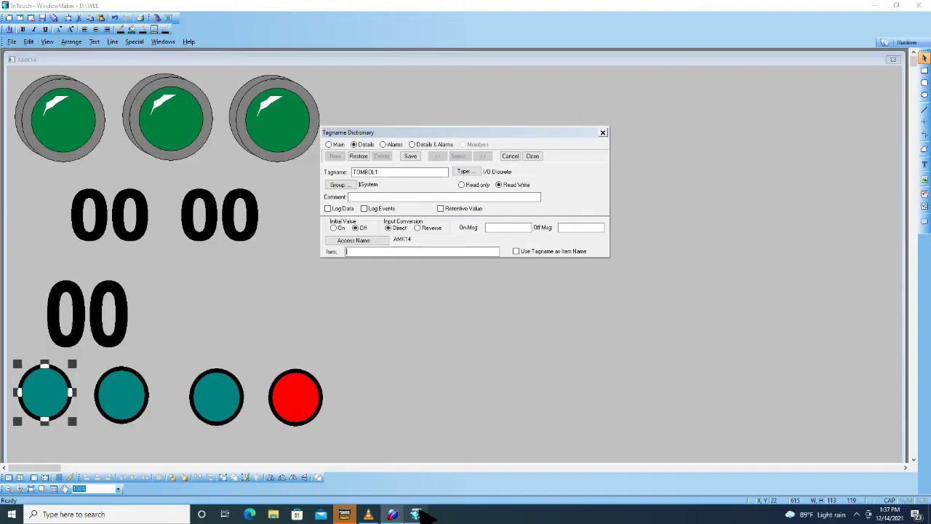
right_click(358, 263)
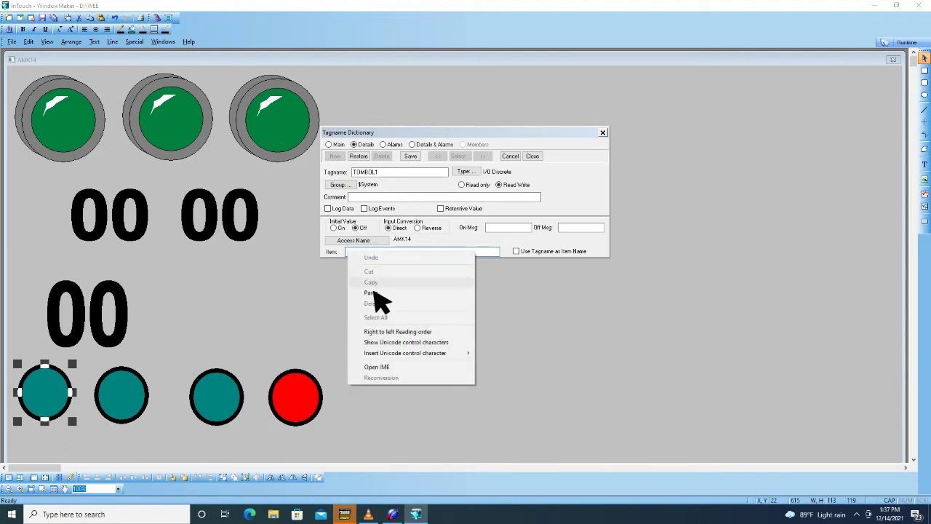
click(377, 292)
Save the TOMBOL1 tag definition and confirm the first teal circle's pushbutton link
click(411, 156)
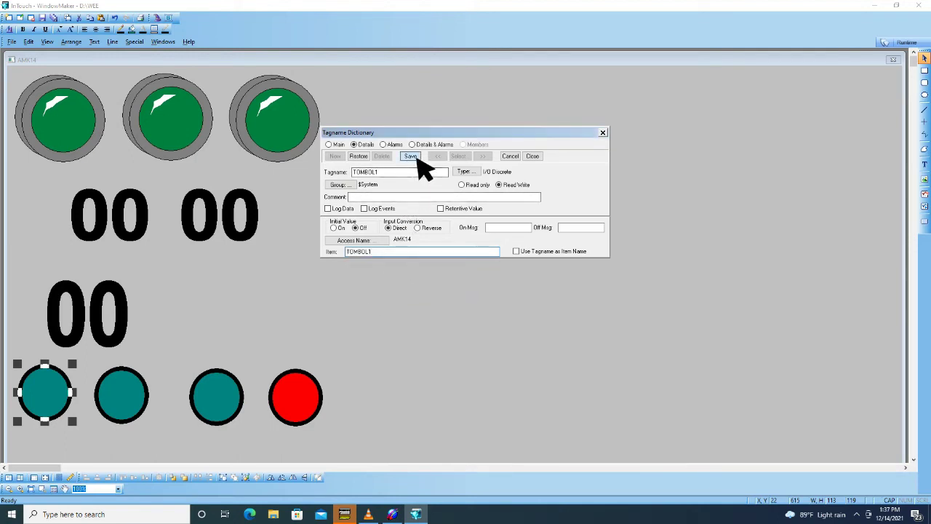
click(534, 157)
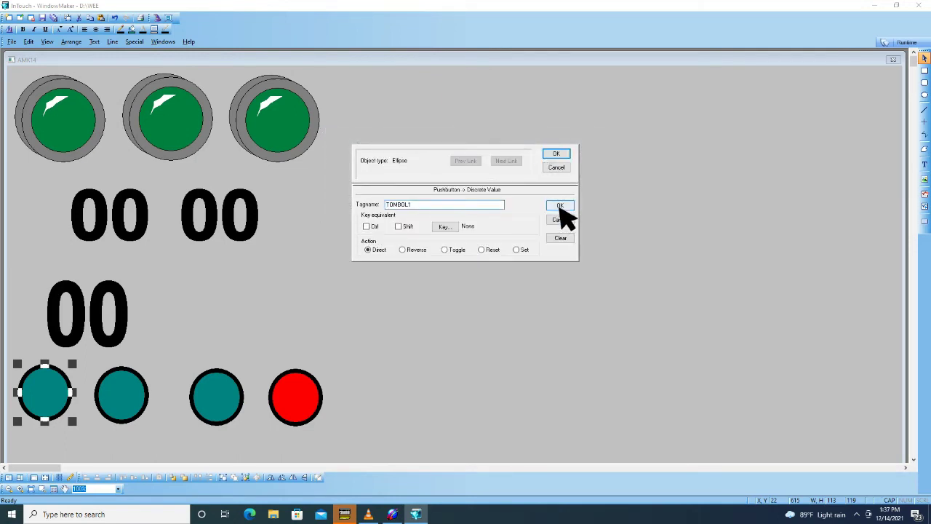
key(Return)
click(556, 154)
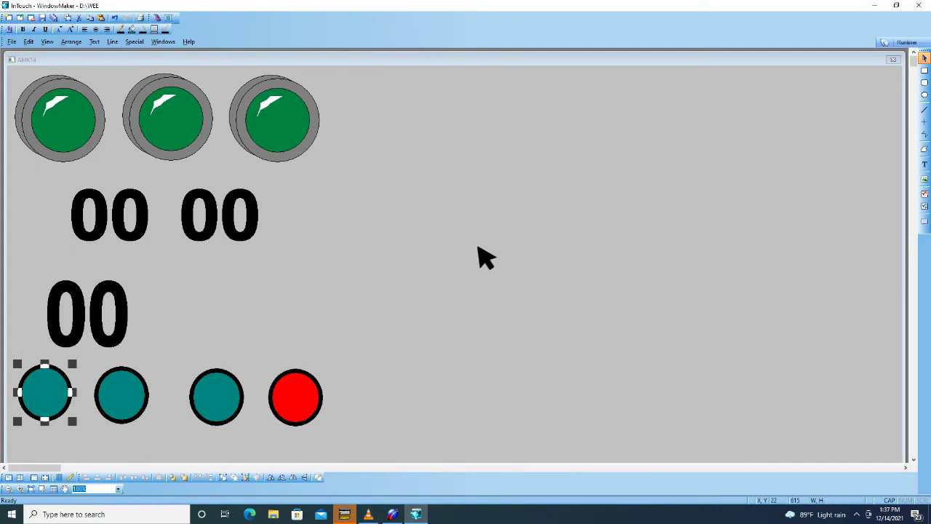
Give the second teal circle a discrete value pushbutton link with tagname TOMBOL2 and agree to define the tag
double_click(144, 412)
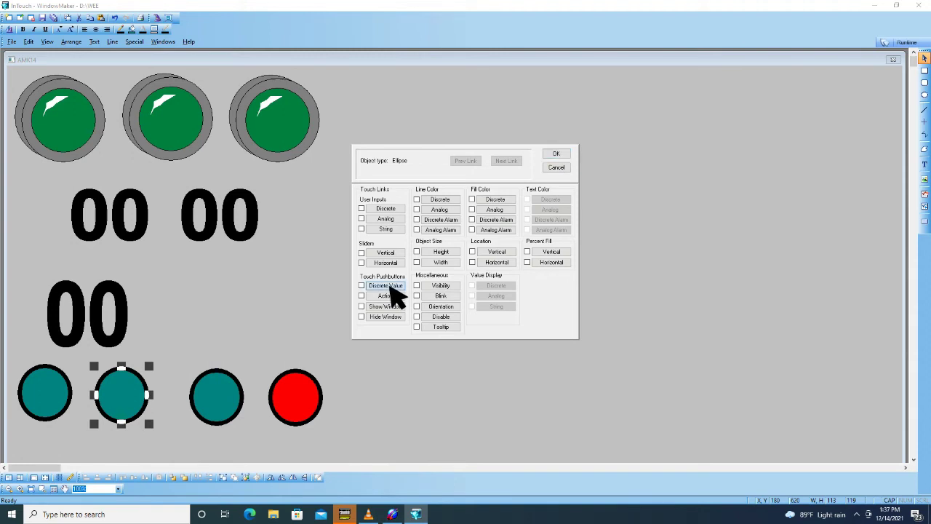
click(387, 286)
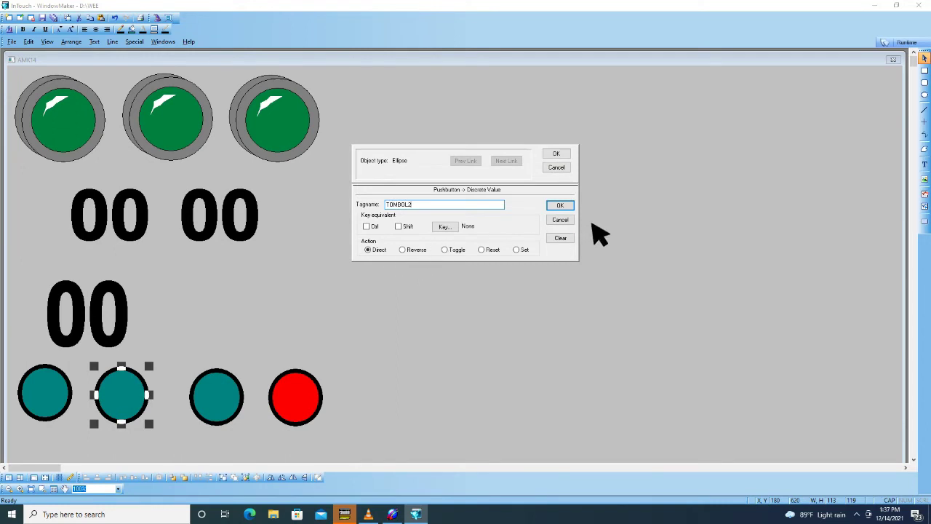
click(562, 207)
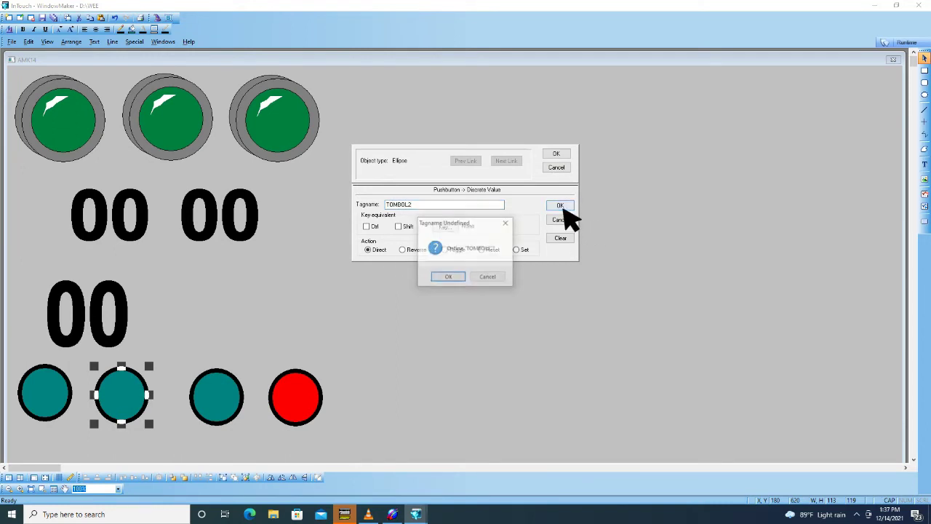
click(457, 278)
Set the tag type of TOMBOL2 to I/O Discrete and assign it the access name AMK14
click(469, 172)
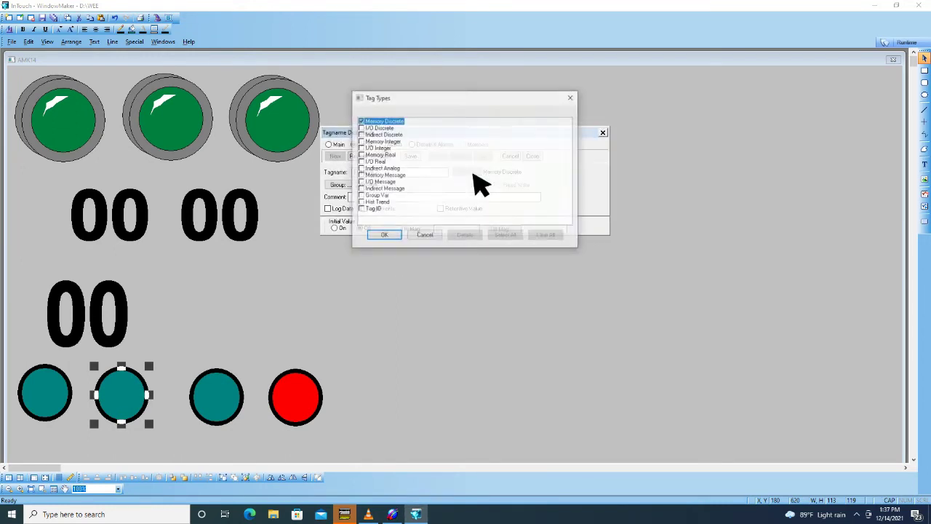
click(386, 236)
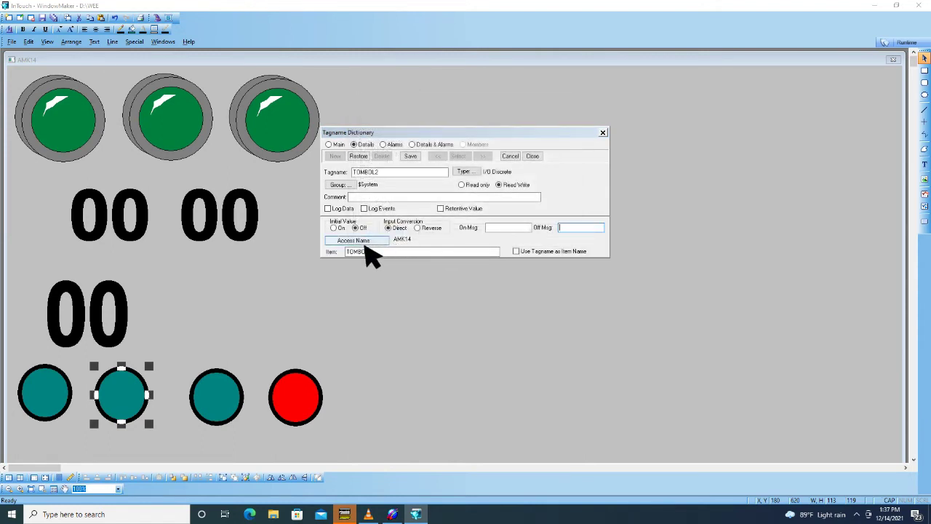
click(366, 243)
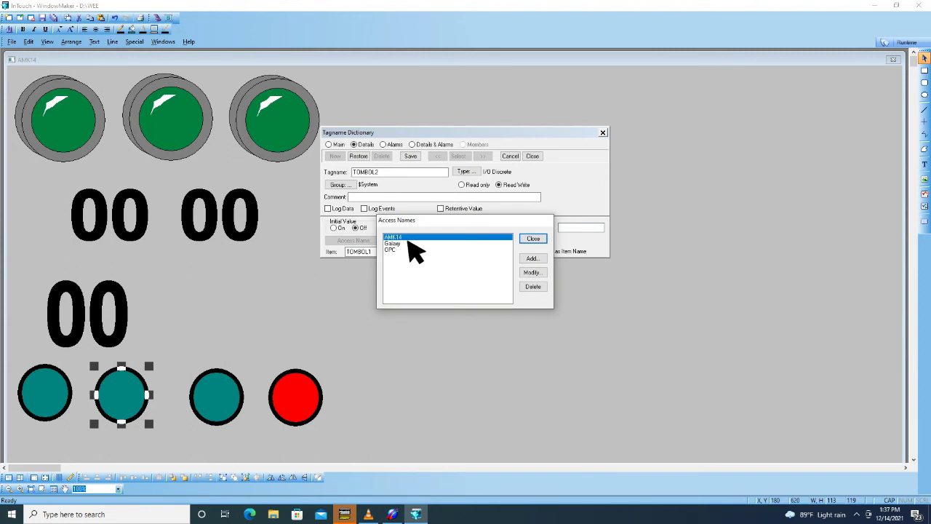
double_click(408, 239)
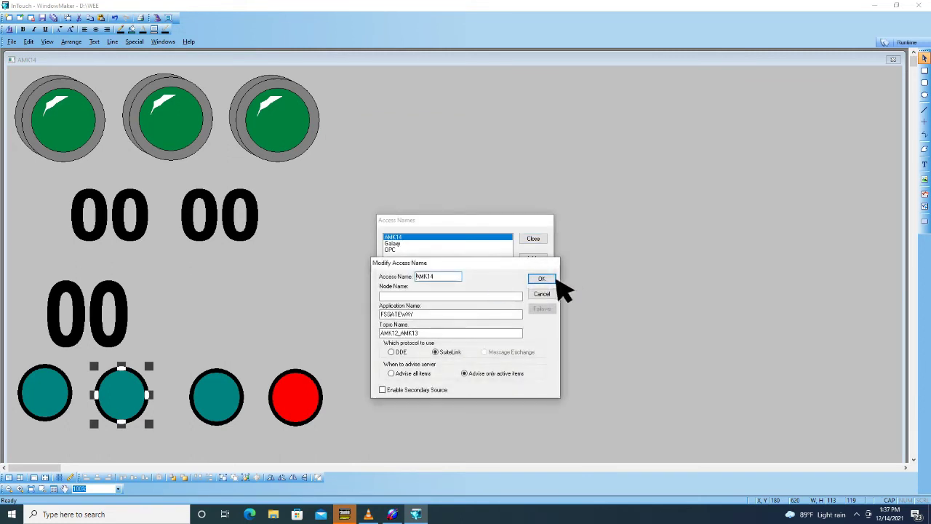
click(542, 280)
click(538, 241)
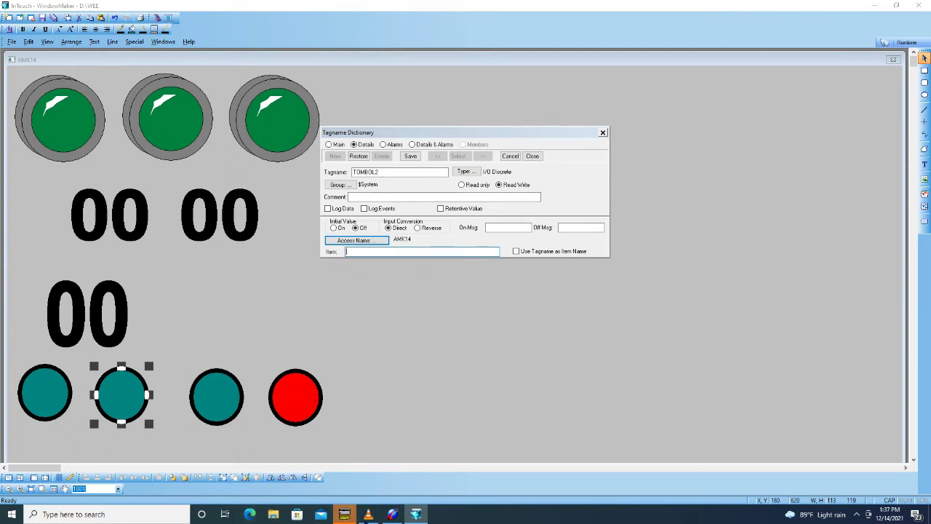
Copy the TOMBOL2 name from the AMK13 device items in the System Management Console and paste it as the tag's item in WindowMaker
click(393, 514)
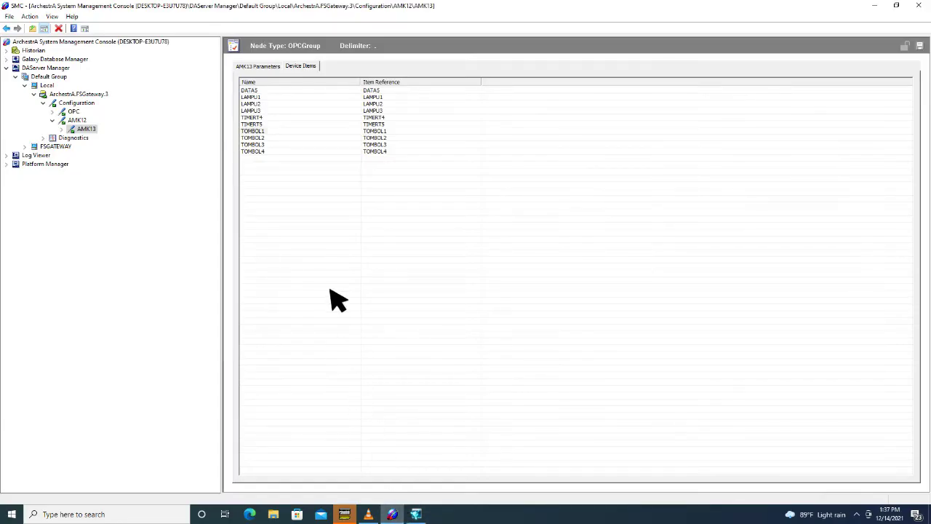
right_click(264, 149)
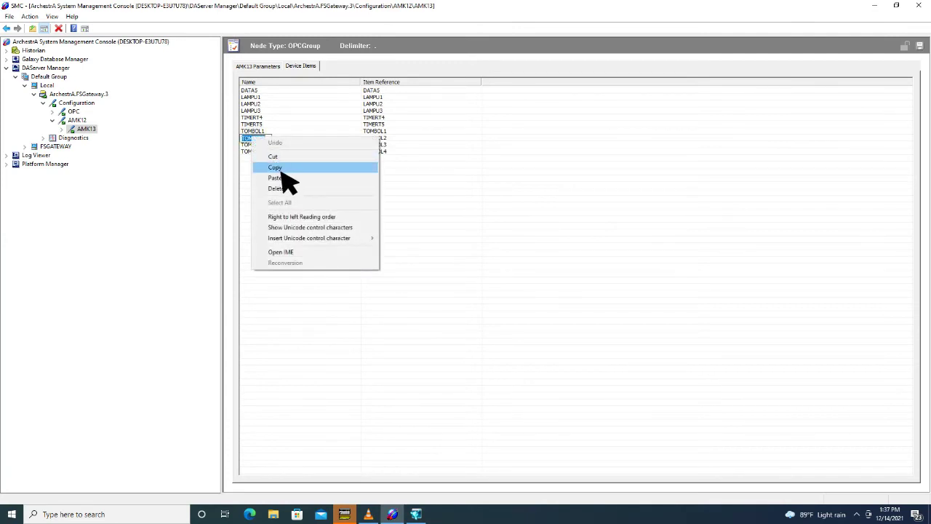
click(281, 168)
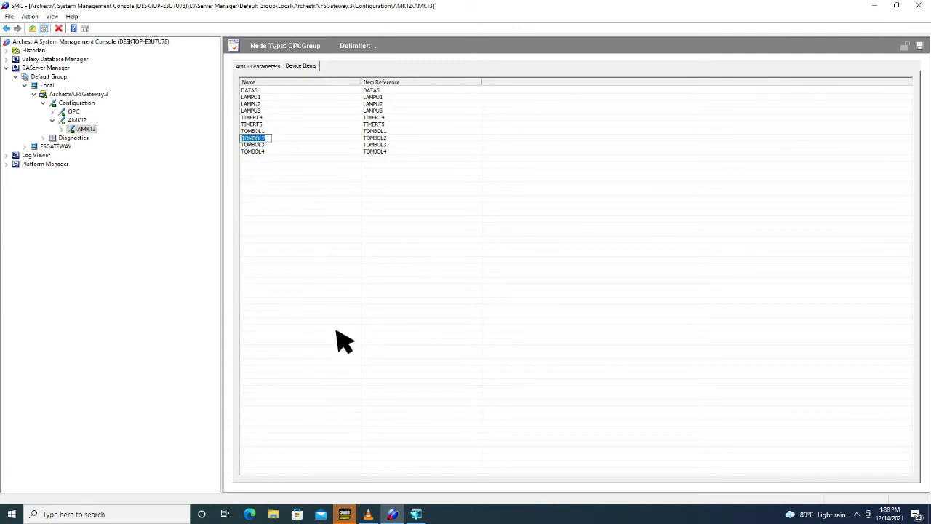
click(421, 514)
right_click(355, 254)
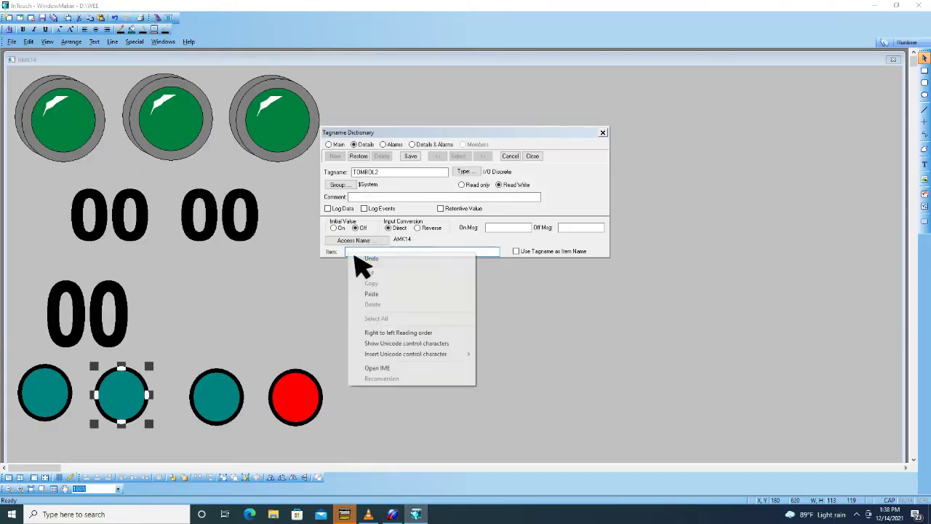
click(435, 293)
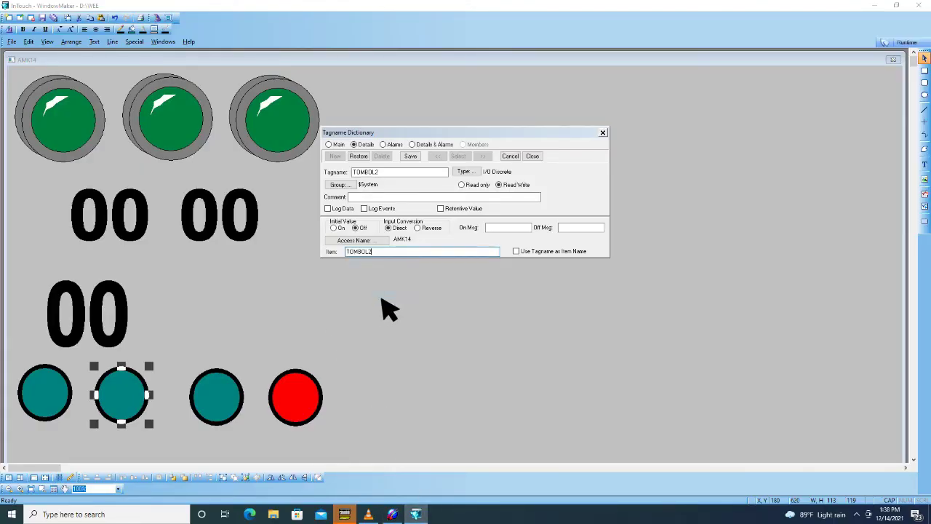
Save the TOMBOL2 tag definition and accept the second teal circle's discrete value pushbutton link
click(411, 155)
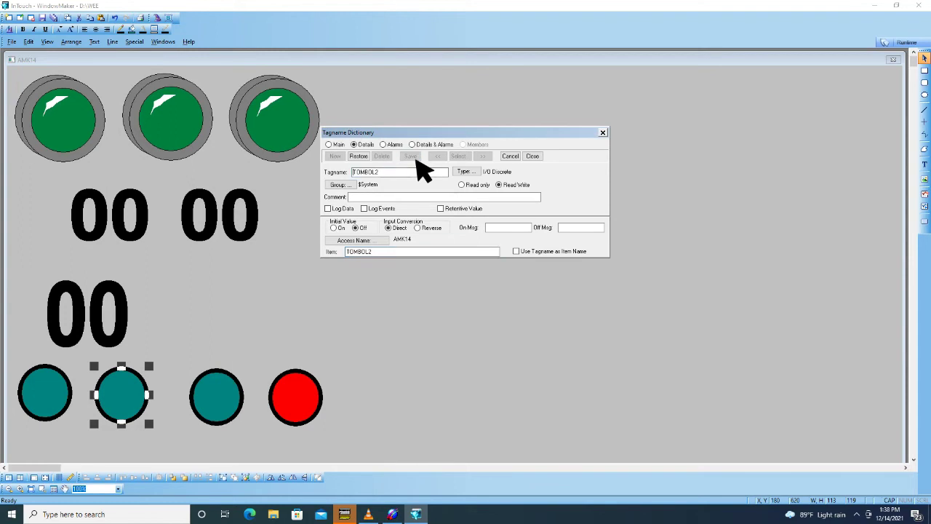
click(545, 158)
click(557, 206)
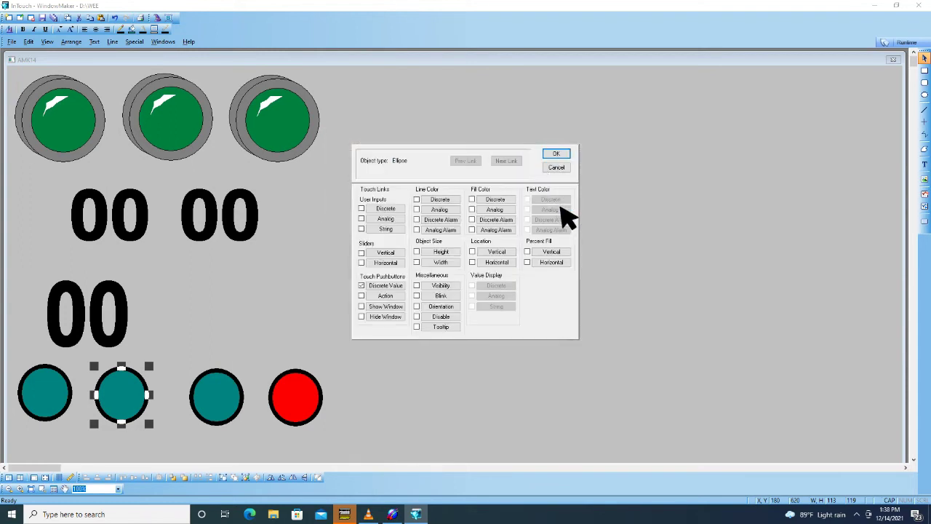
Give the third teal circle a discrete value pushbutton link with tagname TOMBOL3 and agree to define the tag
click(557, 154)
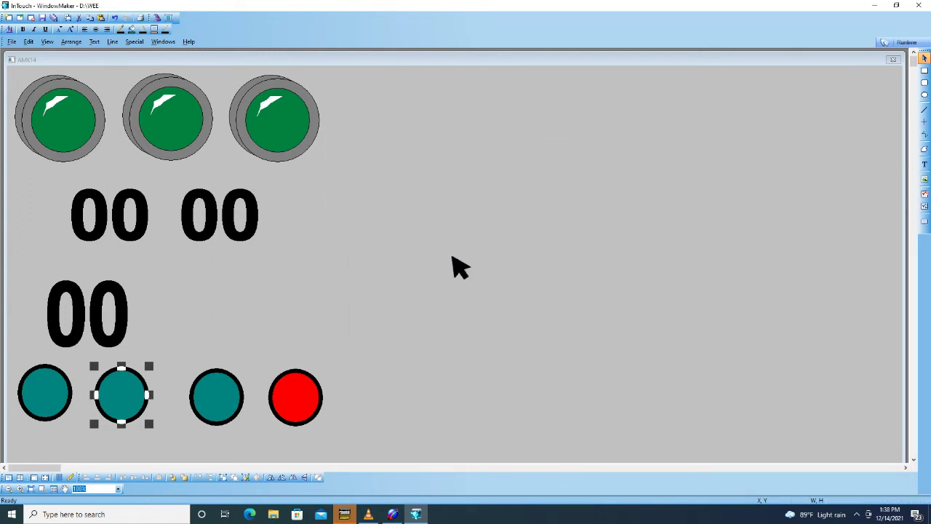
double_click(241, 411)
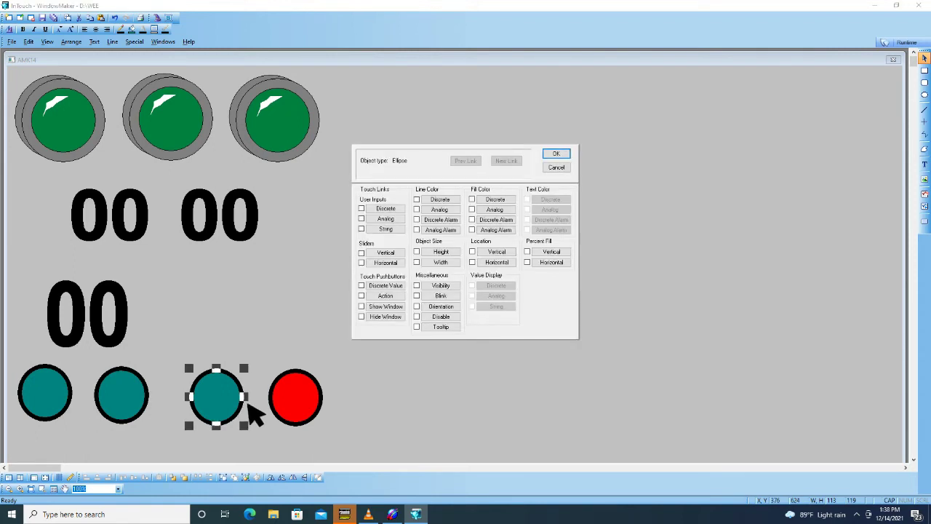
click(386, 285)
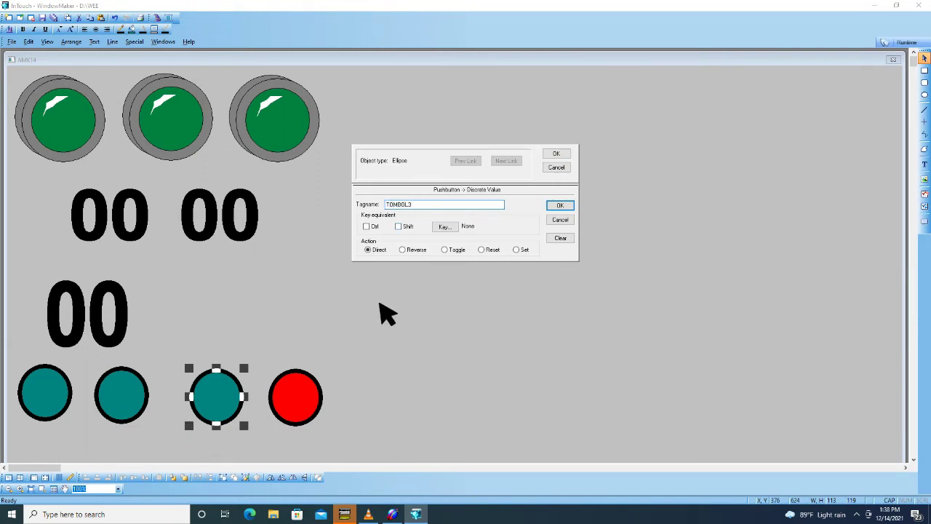
click(566, 207)
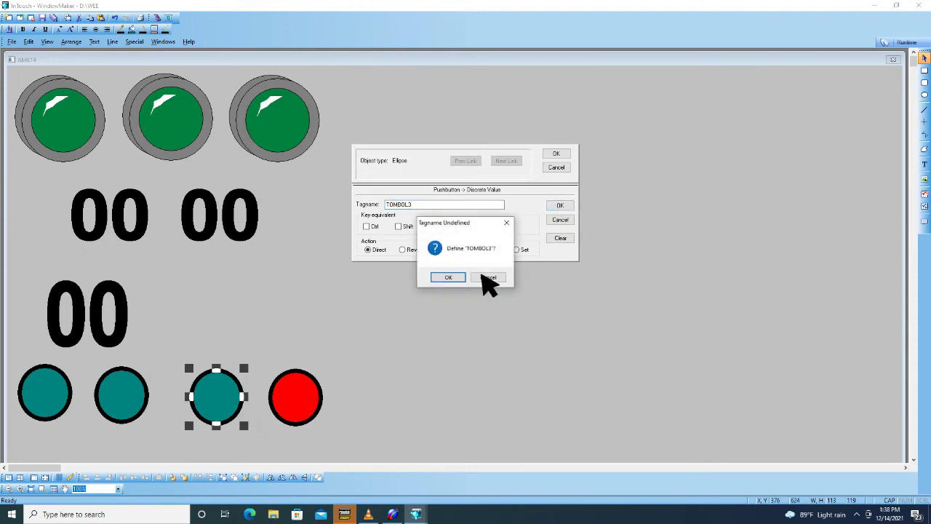
click(449, 278)
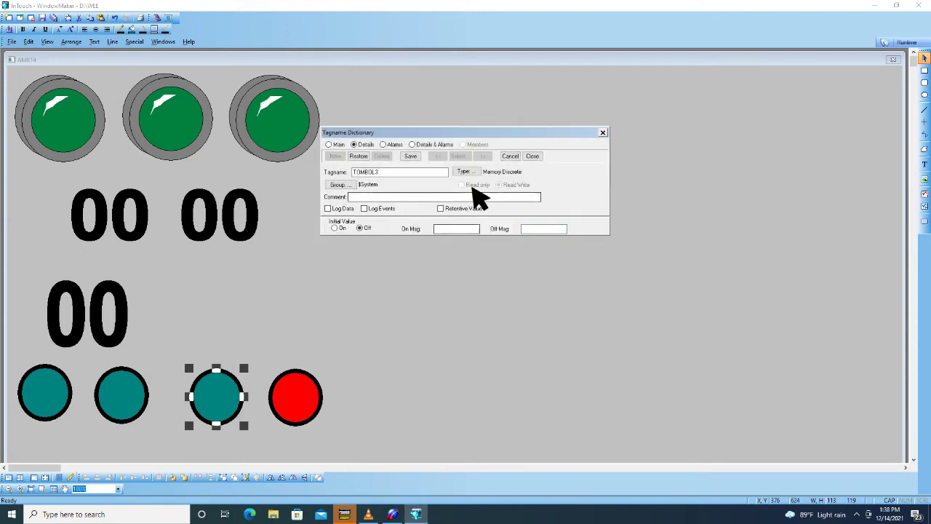
Set the tag type of TOMBOL3 to I/O Discrete and assign it the access name AMK14
click(467, 171)
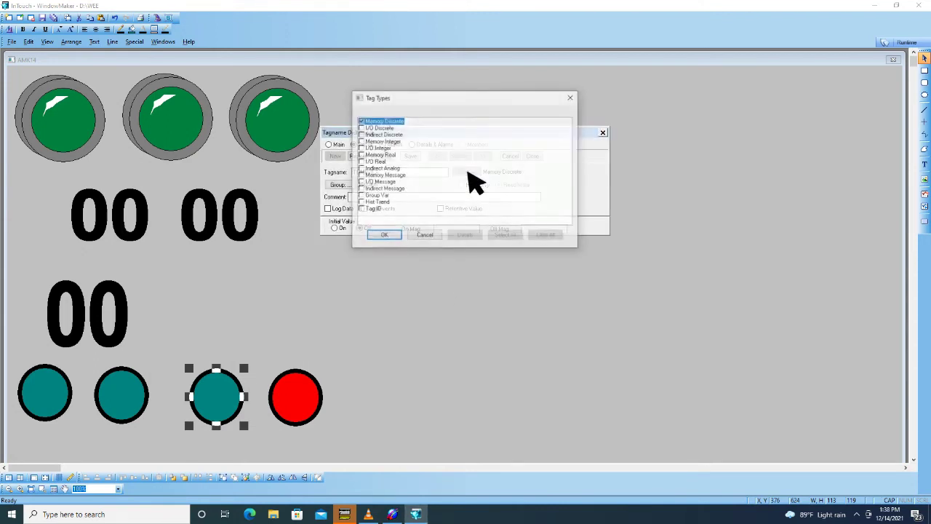
click(379, 128)
click(389, 235)
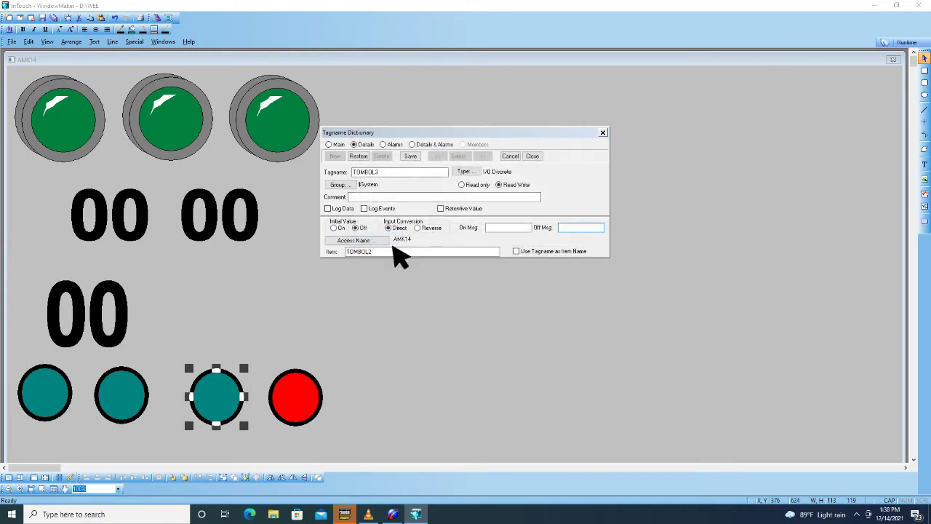
click(373, 242)
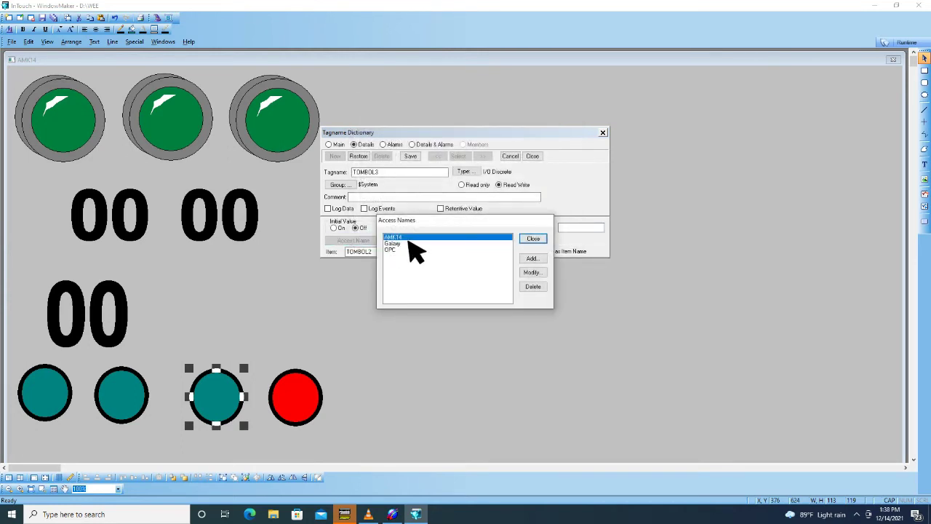
double_click(409, 240)
click(544, 278)
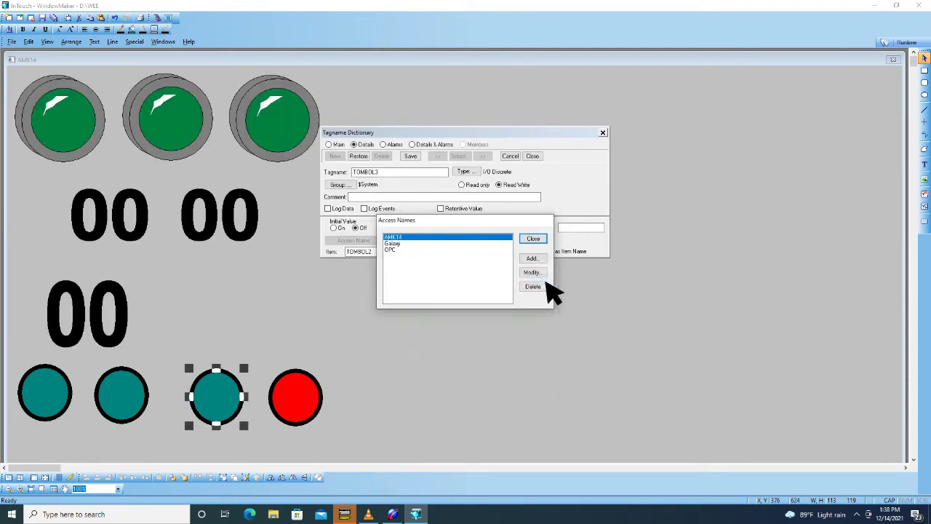
click(534, 239)
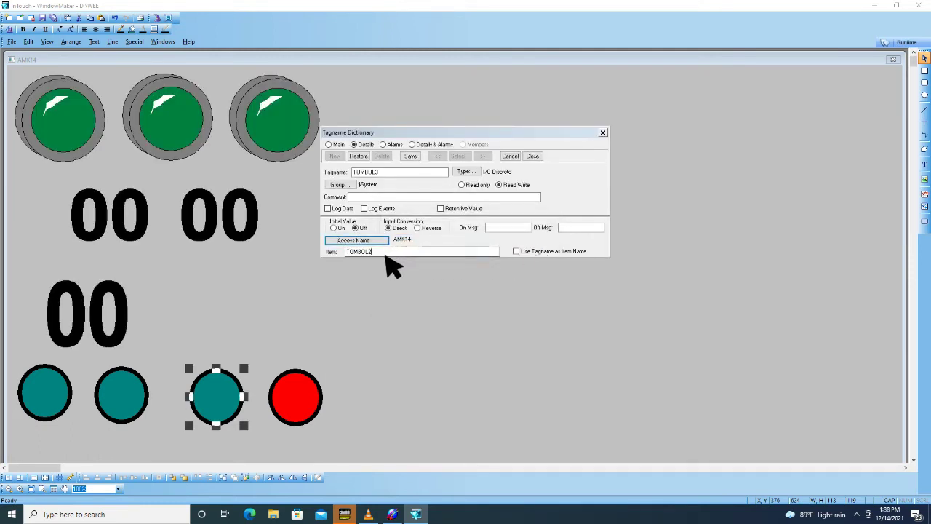
Replace the tag's item in WindowMaker with the TOMBOL3 name copied from the AMK13 device items in the System Management Console
key(BackSpace)
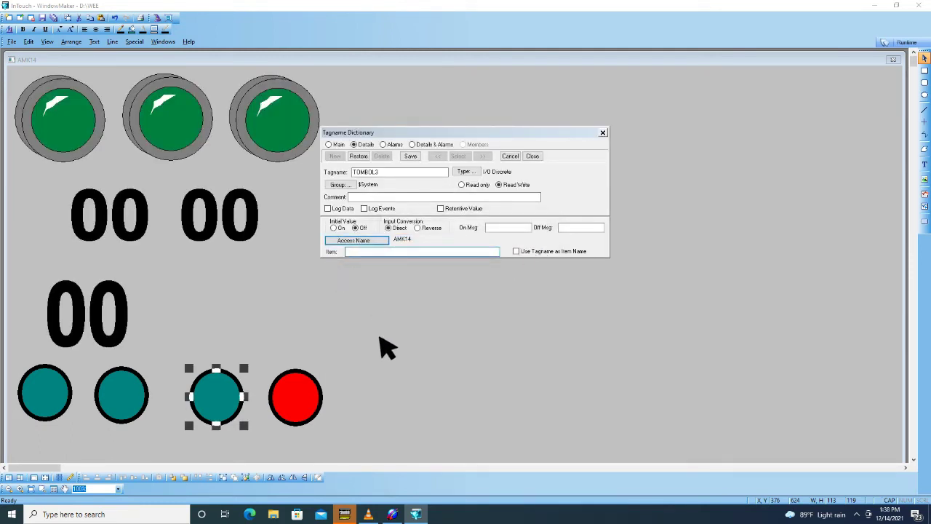
click(392, 514)
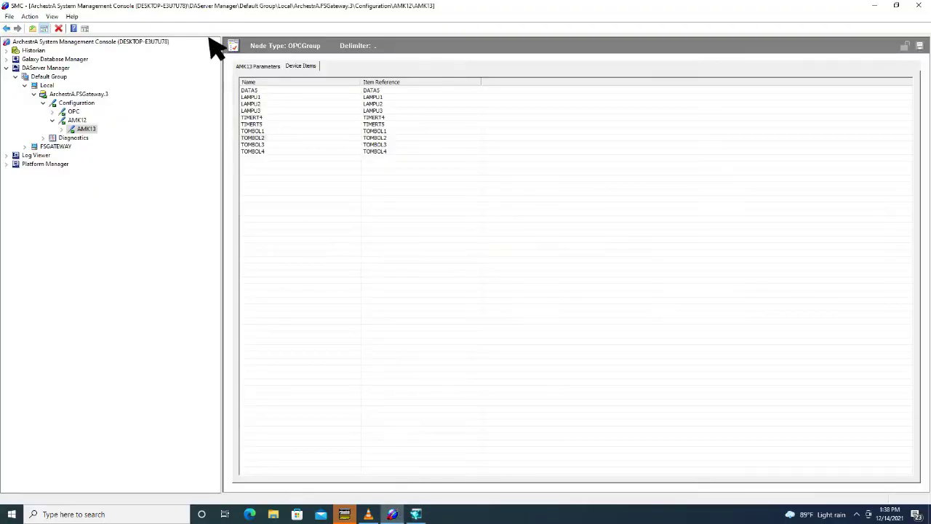
right_click(262, 152)
click(273, 176)
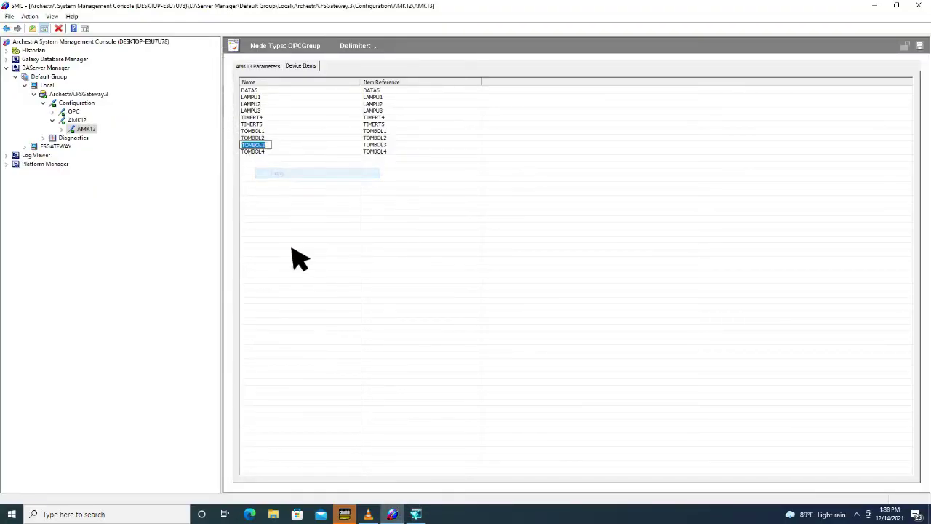
click(418, 514)
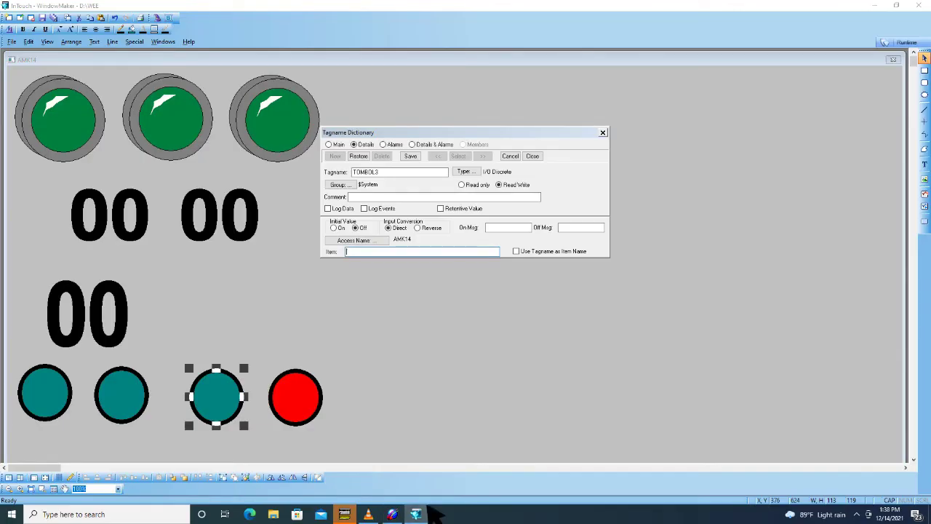
right_click(349, 253)
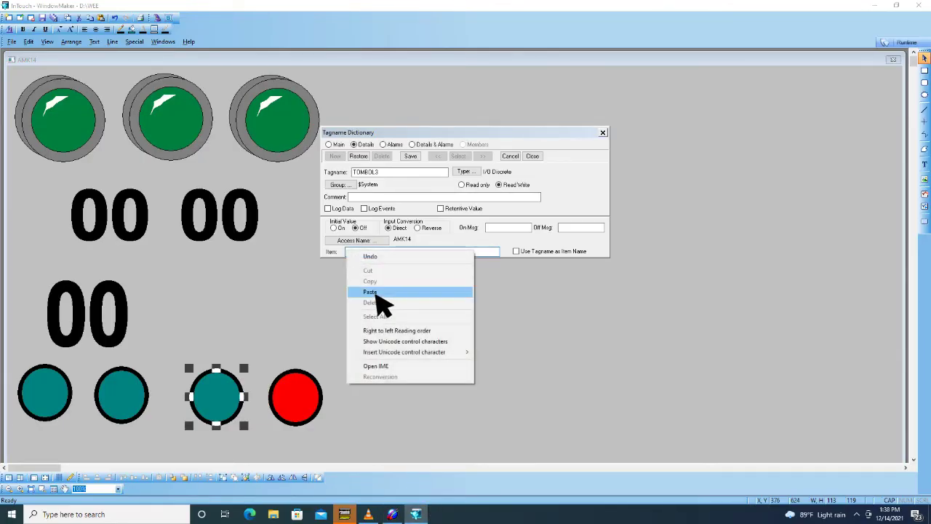
click(378, 293)
Save the TOMBOL3 tag definition and accept the third teal circle's discrete value pushbutton link
click(411, 156)
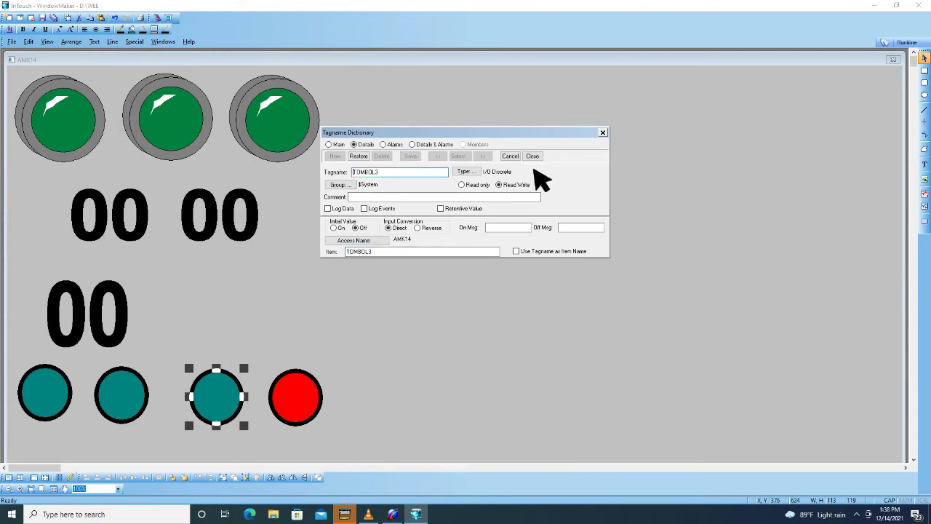
click(537, 158)
click(559, 207)
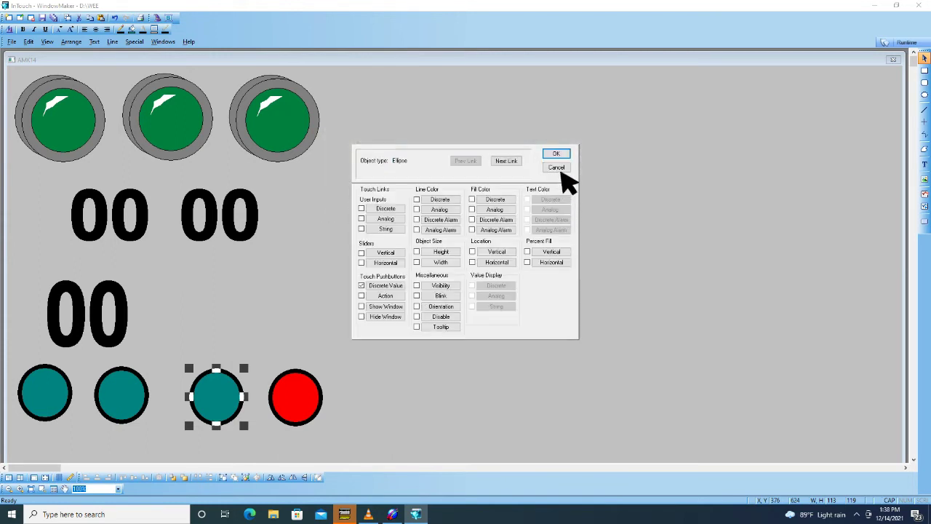
click(557, 154)
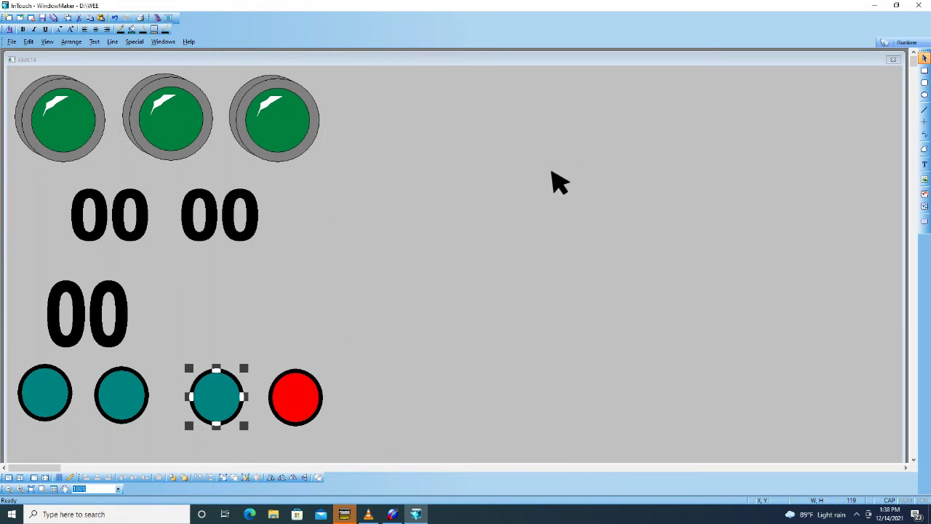
Give the red circle a discrete value pushbutton link with tagname TOMBOL4 and agree to define the tag
double_click(315, 413)
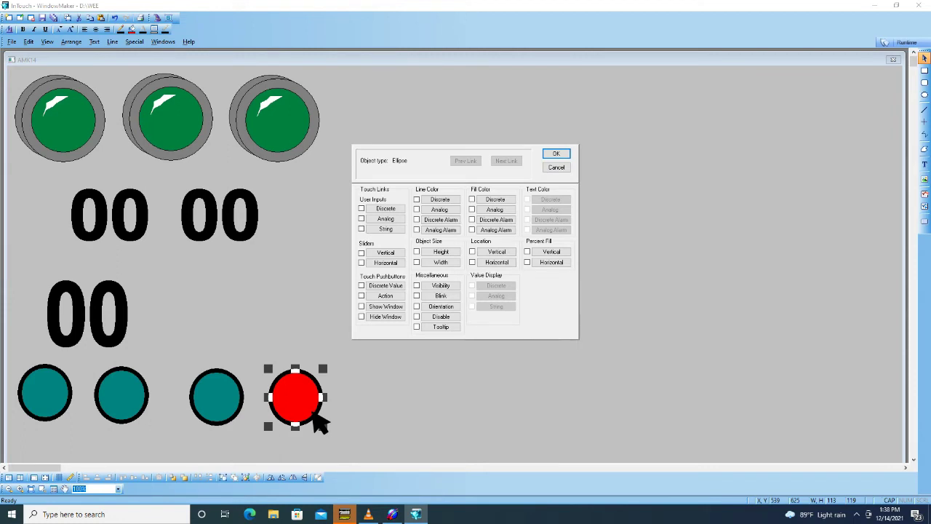
click(386, 290)
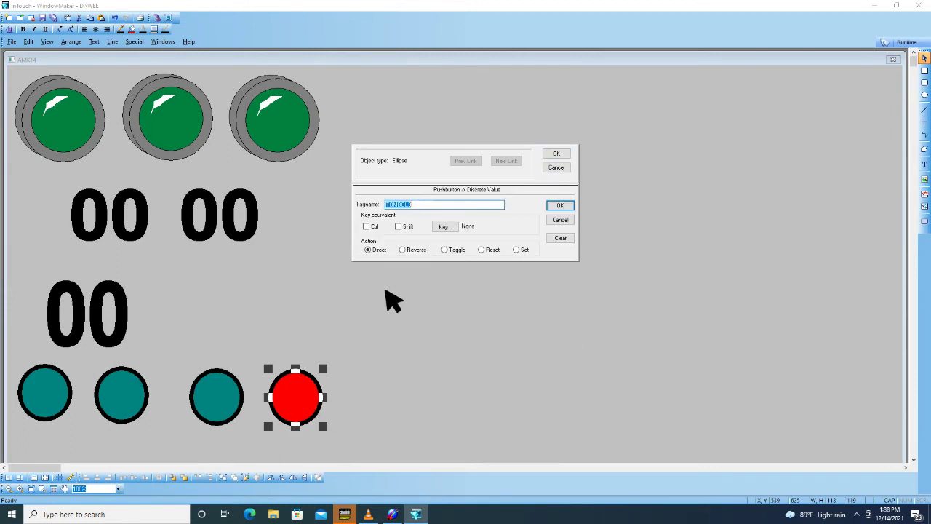
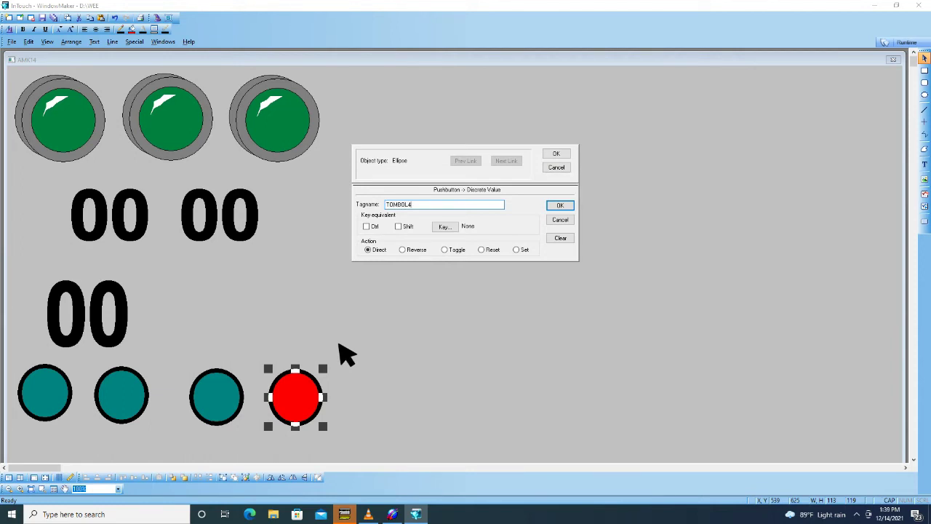
click(560, 206)
click(457, 279)
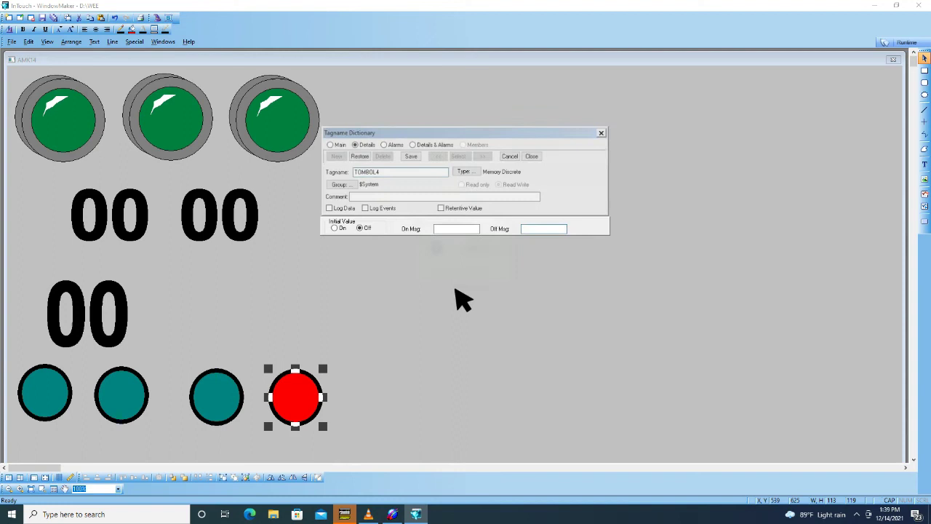
Set the tag type of TOMBOL4 to I/O Discrete and assign it the access name AMK14
click(466, 172)
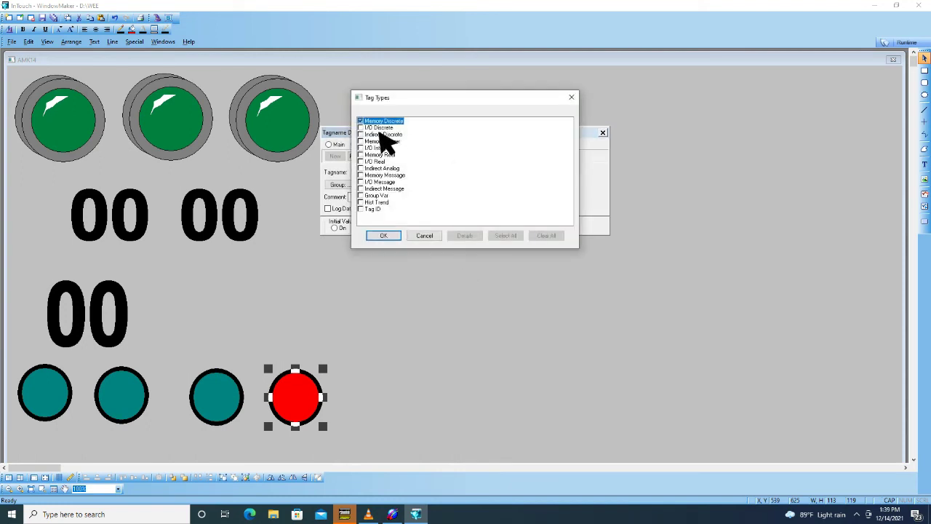
click(380, 128)
click(388, 237)
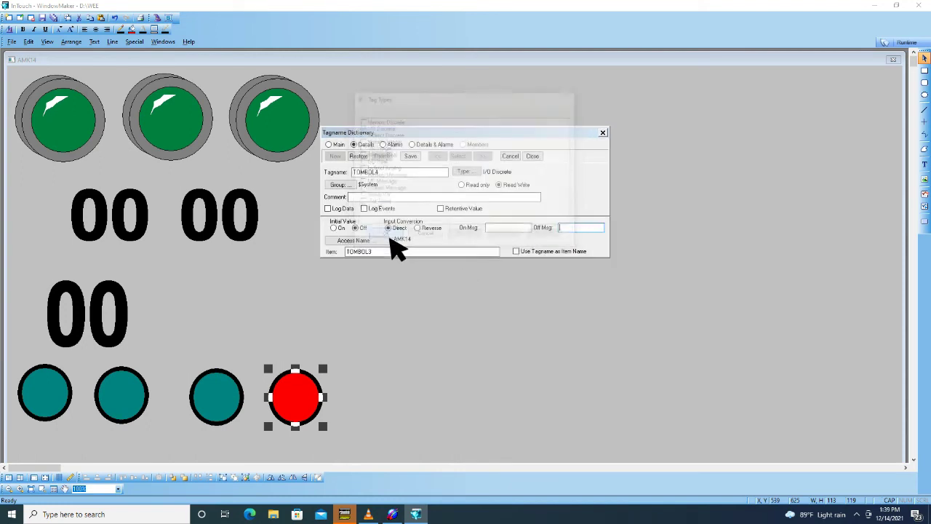
click(371, 241)
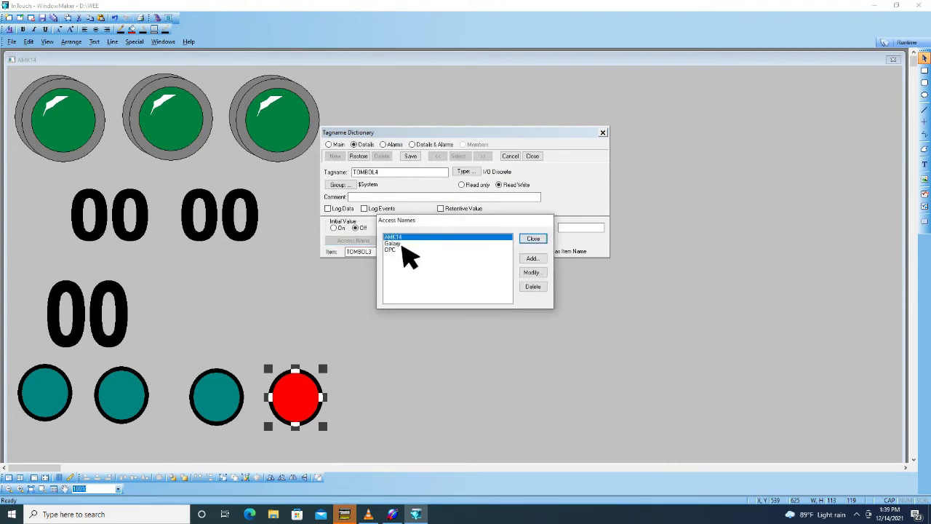
double_click(408, 239)
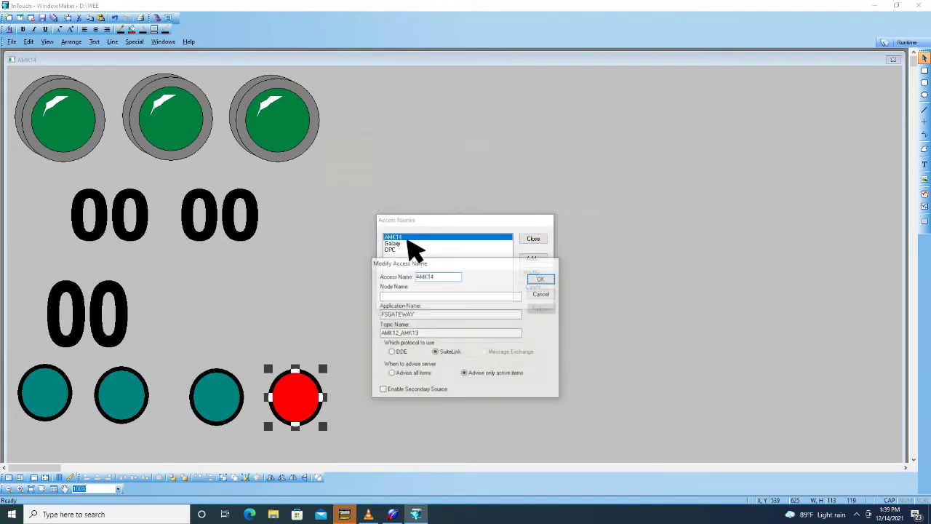
click(542, 280)
click(534, 239)
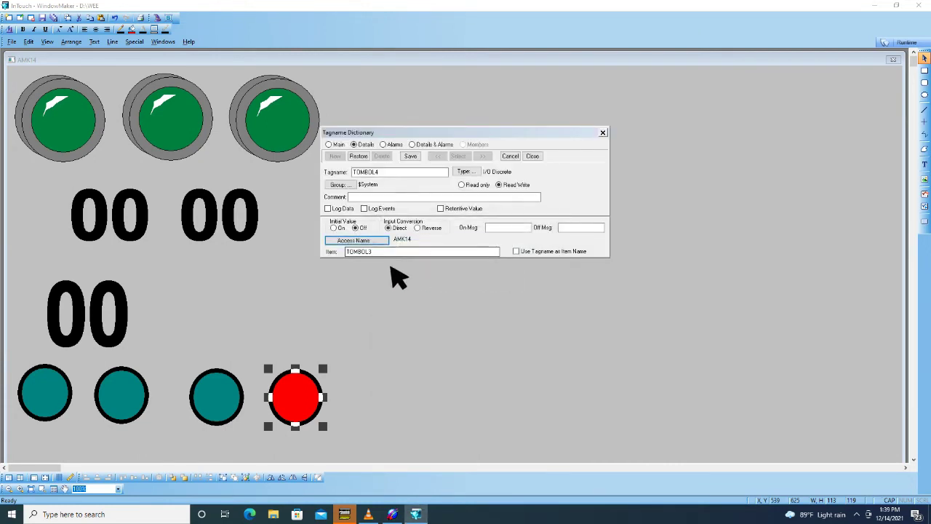
Replace the tag's item in WindowMaker with the TOMBOL4 name copied from the AMK13 device items in the System Management Console
double_click(348, 252)
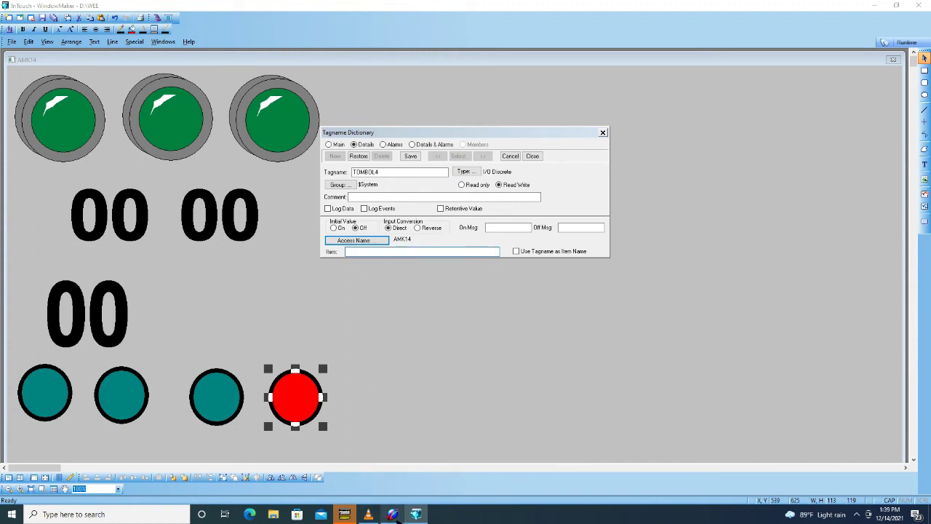
click(393, 514)
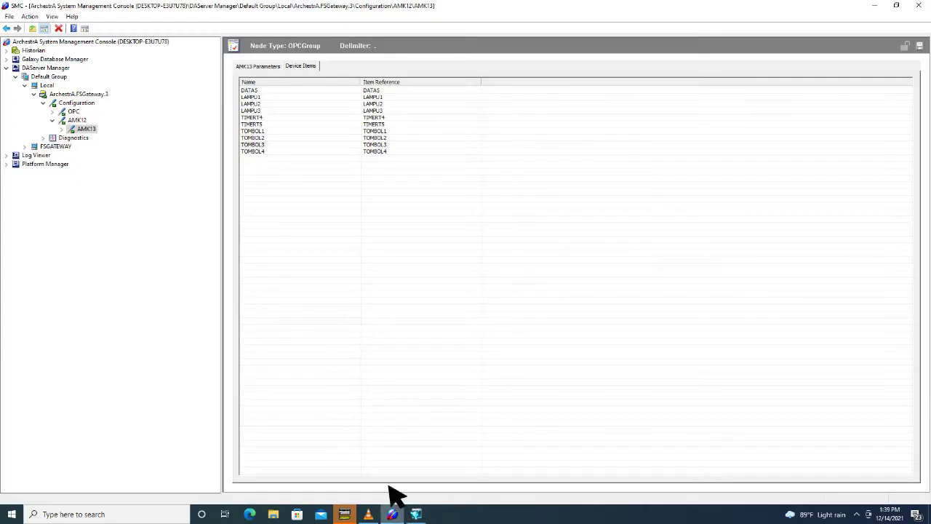
right_click(266, 155)
click(285, 183)
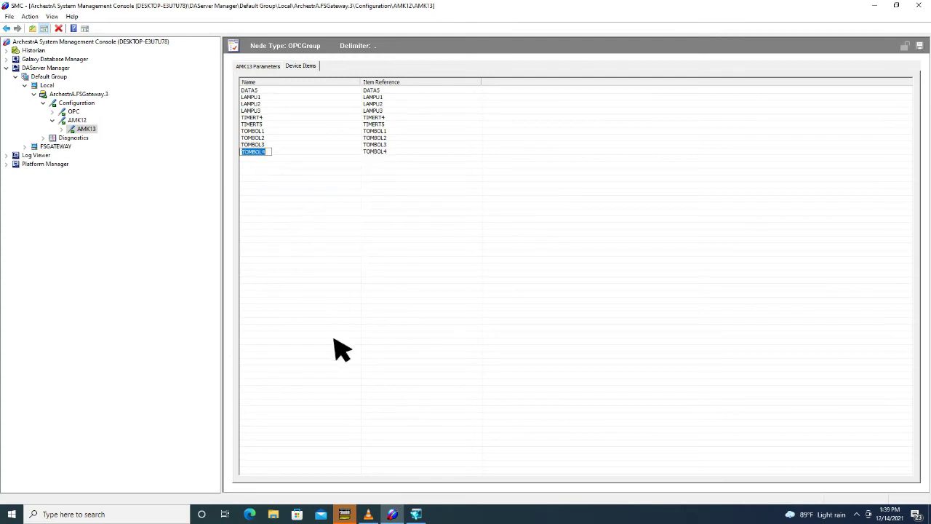
click(418, 513)
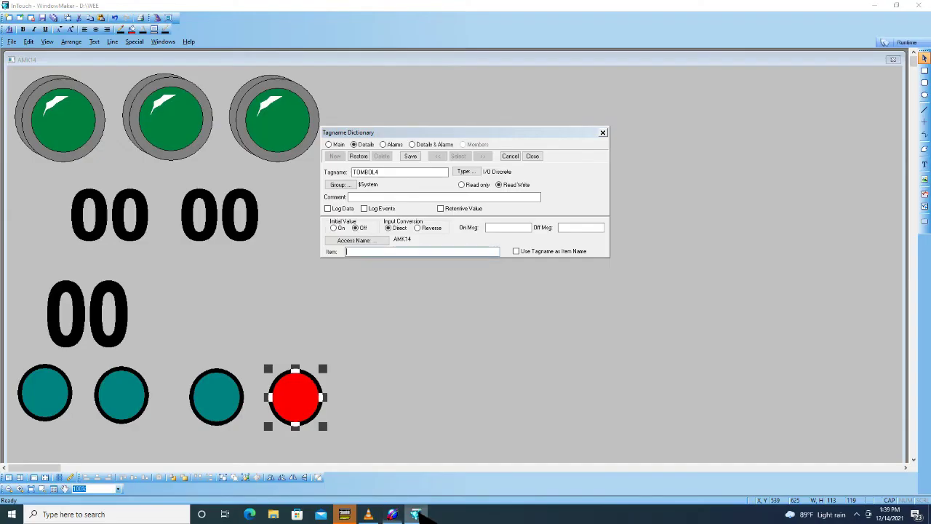
right_click(356, 251)
click(374, 293)
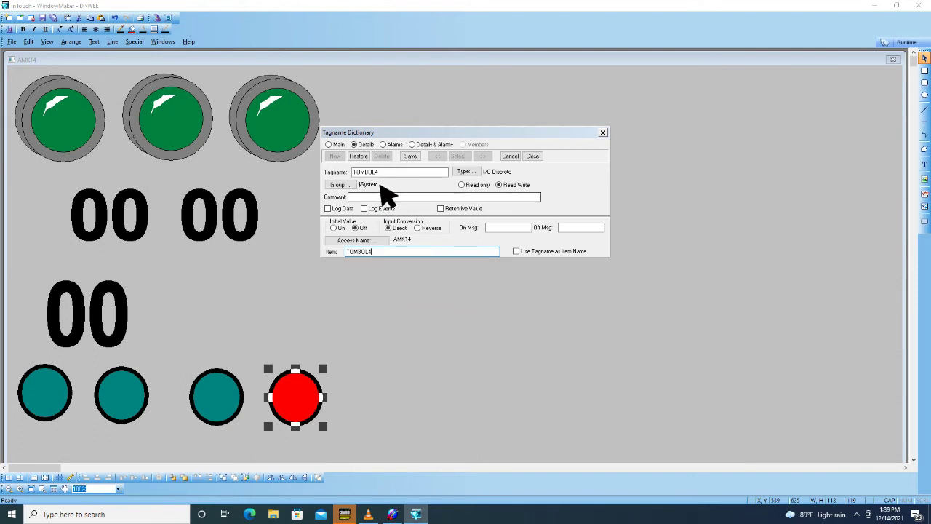
Save the TOMBOL4 tag definition, accept the red circle's discrete value pushbutton link and deselect the circle
click(411, 156)
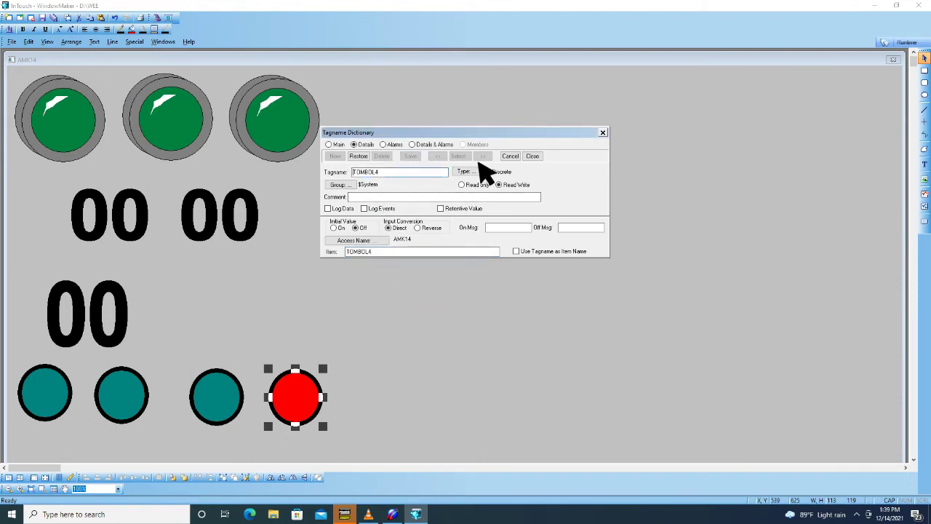
click(532, 156)
click(560, 206)
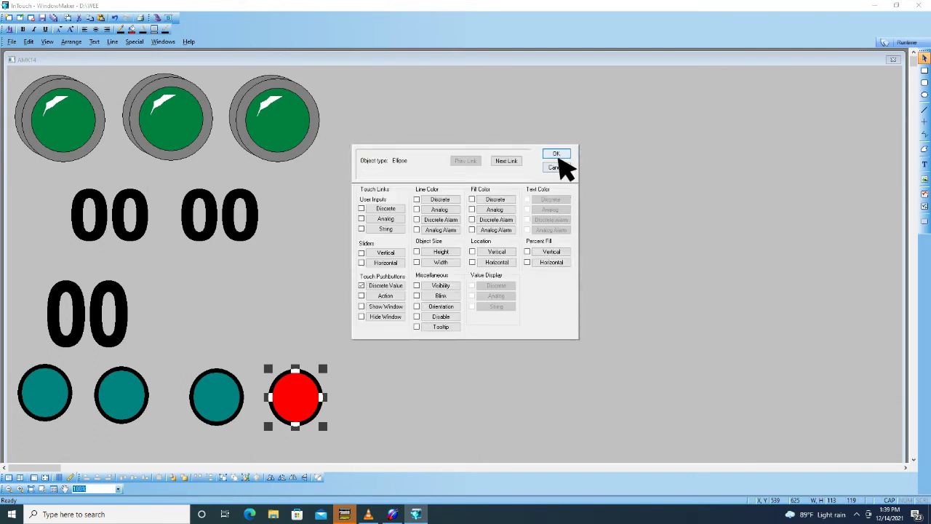
click(557, 154)
click(274, 314)
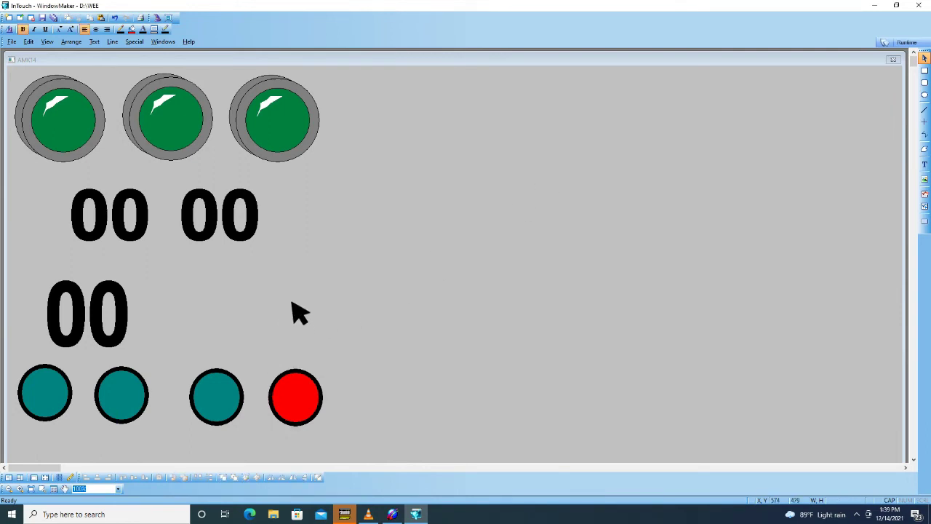
Set the first lamp's expression to LAMPU1 with bright green for on and dark navy for off, and agree to define the tag
double_click(74, 140)
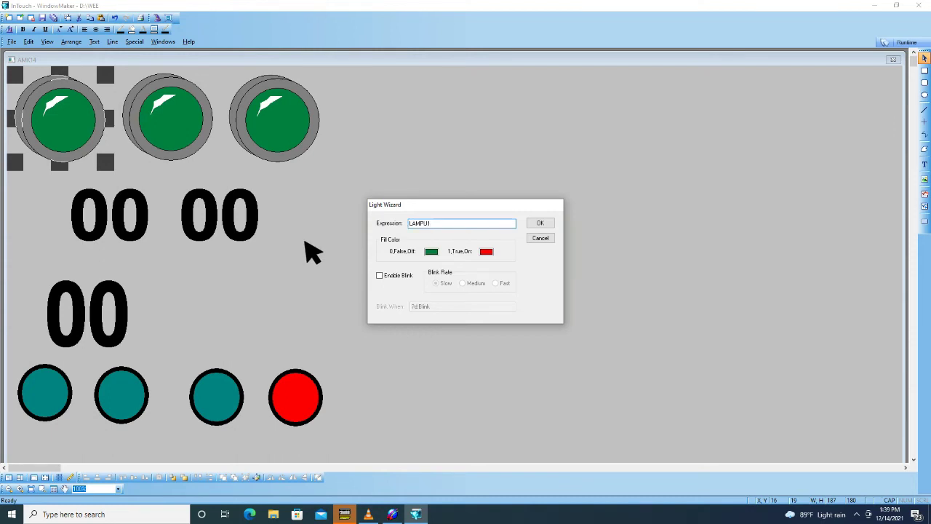
click(488, 251)
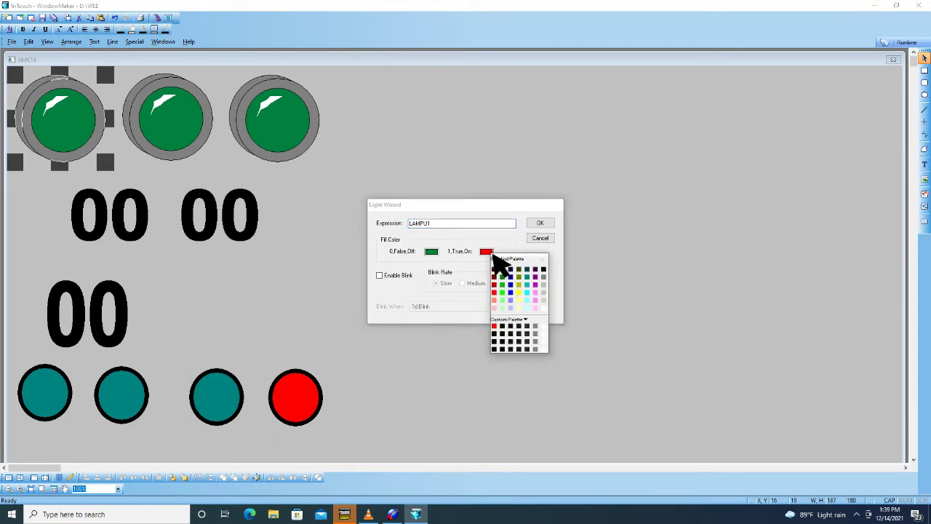
click(503, 293)
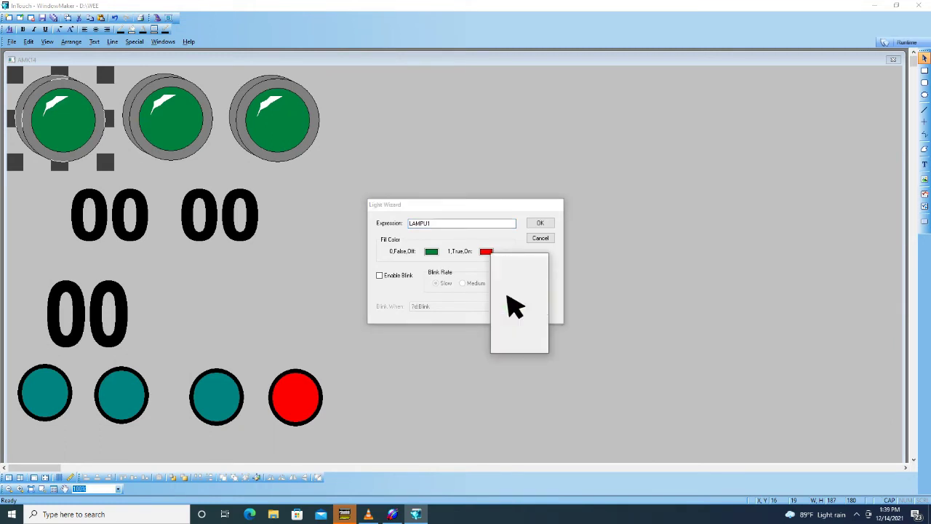
click(433, 253)
click(466, 282)
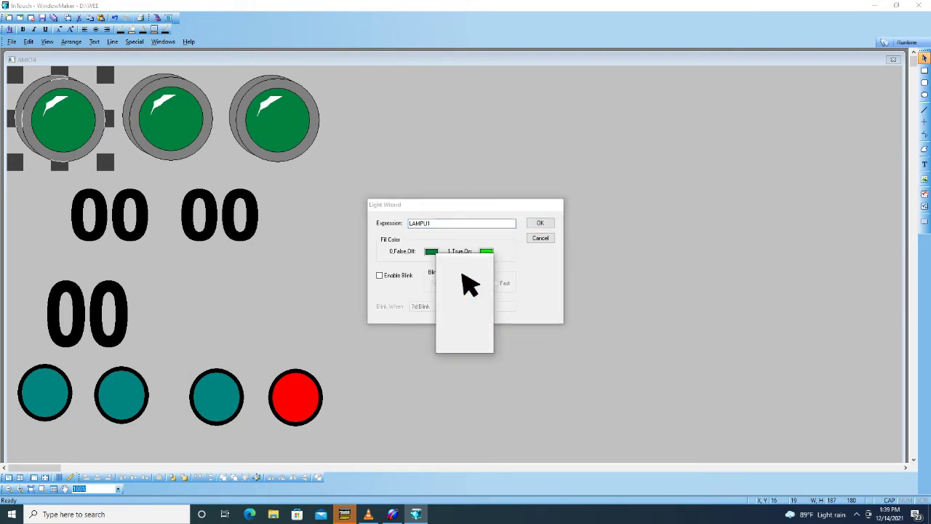
click(541, 222)
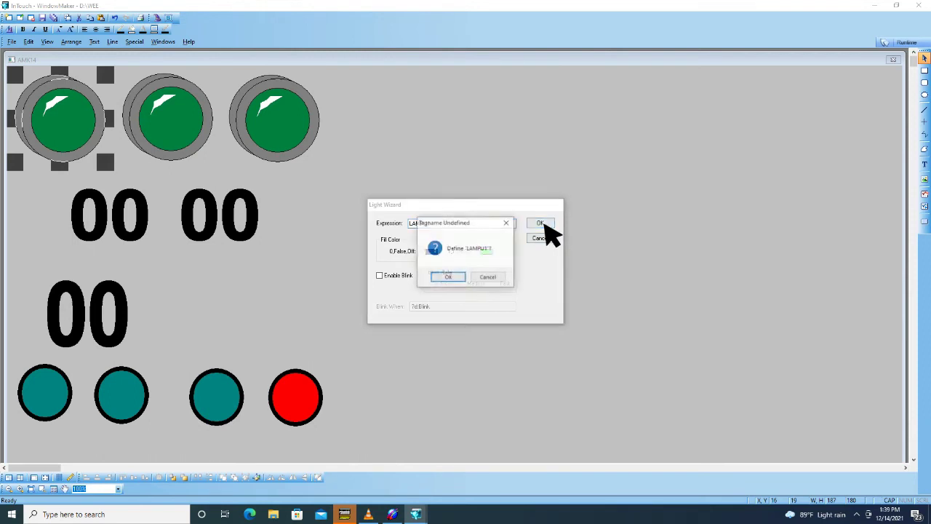
click(449, 279)
Set the tag type of LAMPU1 to I/O Discrete and assign it the access name AMK14
click(466, 172)
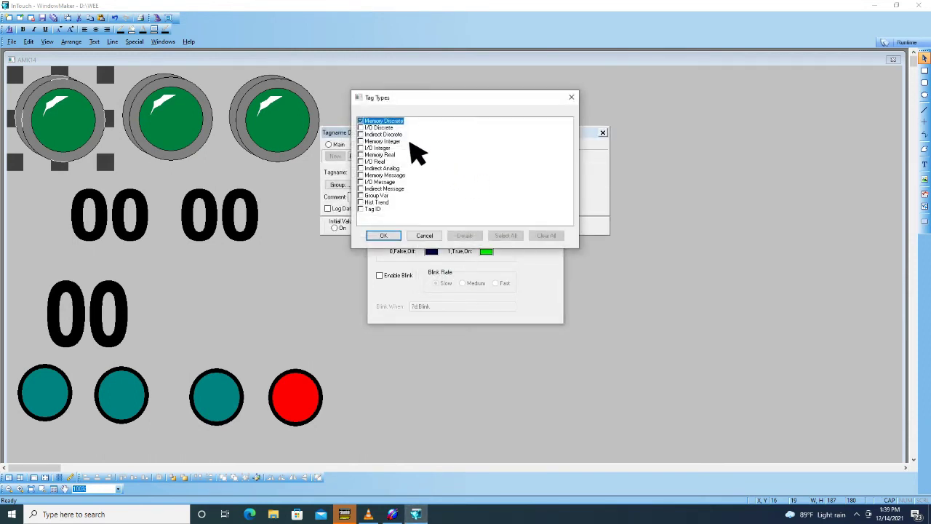
click(375, 129)
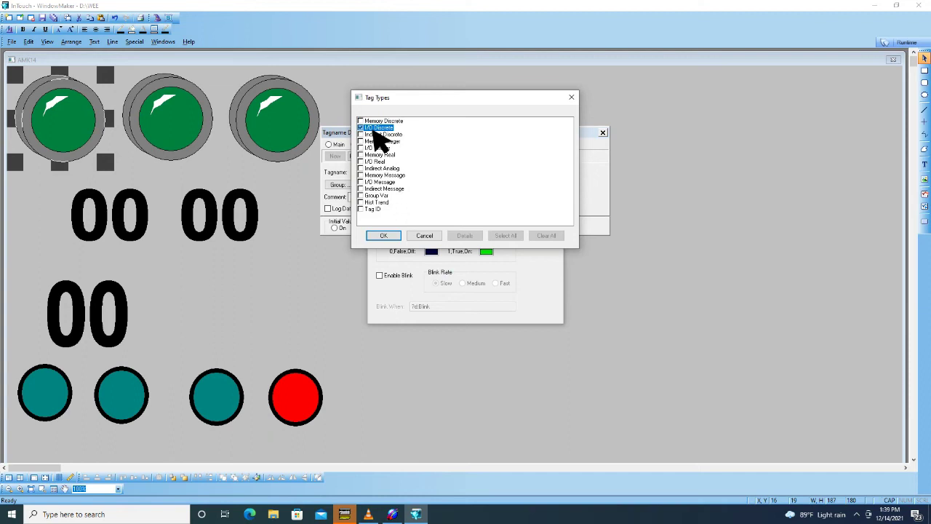
click(387, 235)
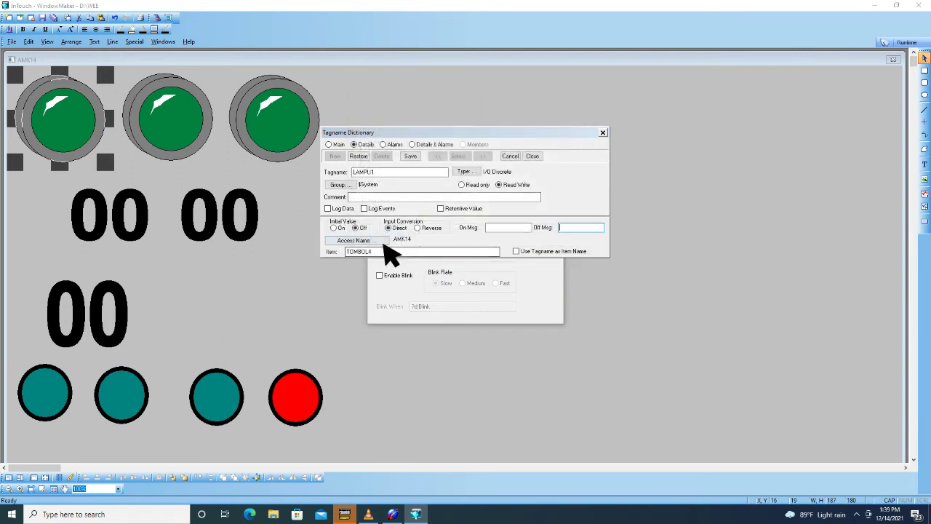
click(353, 240)
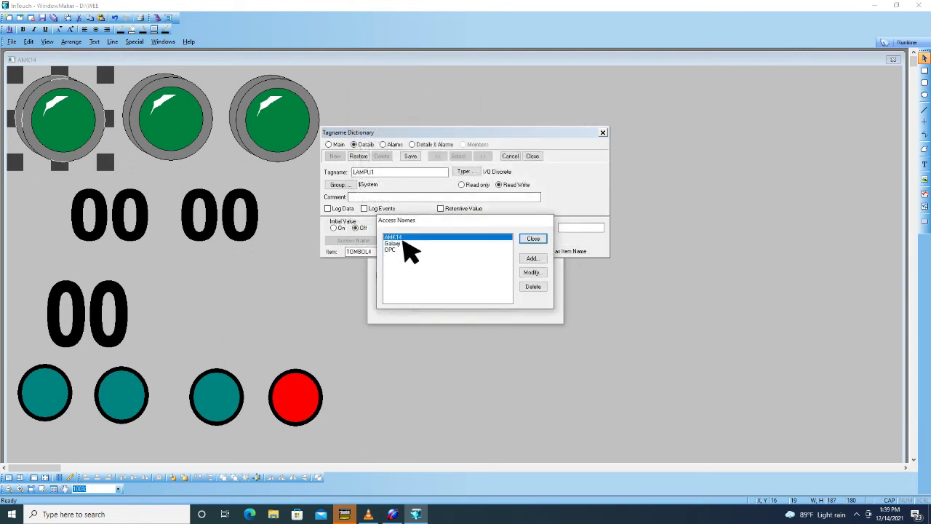
double_click(404, 240)
click(542, 277)
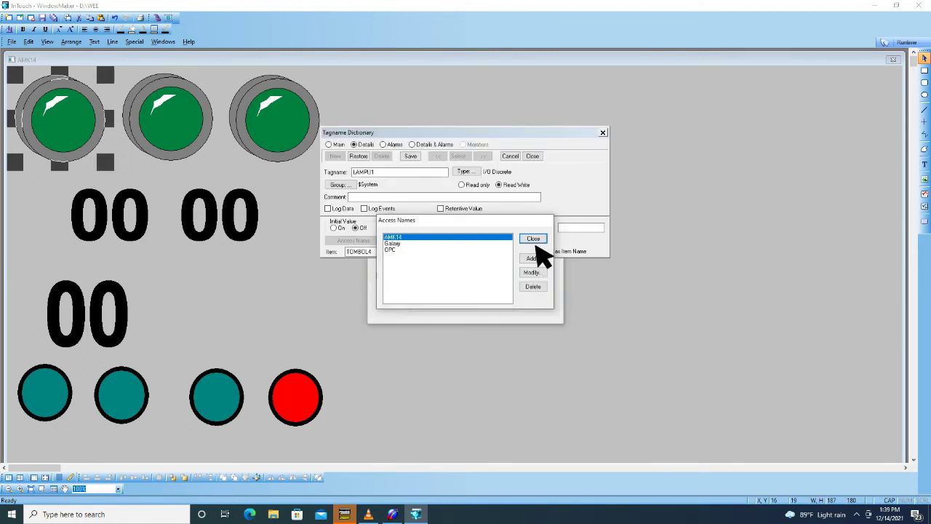
click(533, 240)
Replace the tag's item in WindowMaker with the LAMPU1 name copied from the System Management Console's AMK13 device items, and save the tag definition
drag(381, 255, 334, 259)
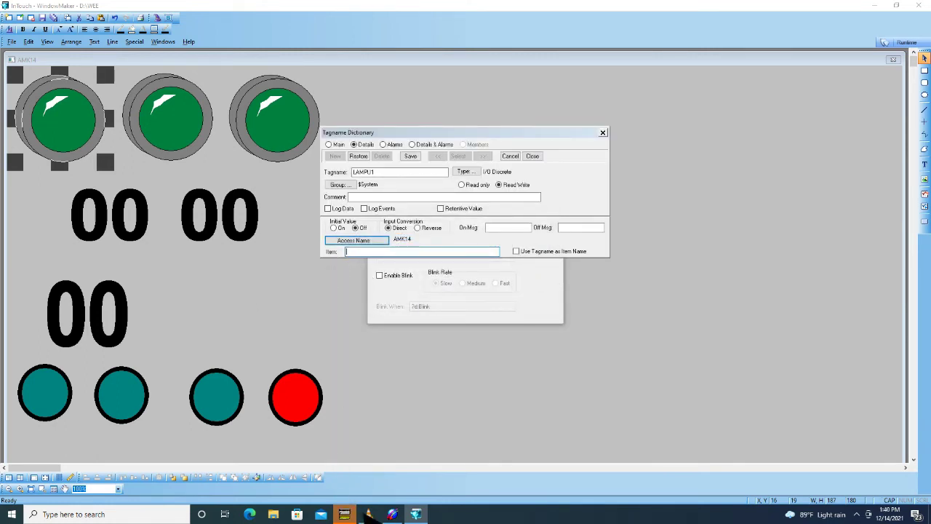
click(392, 514)
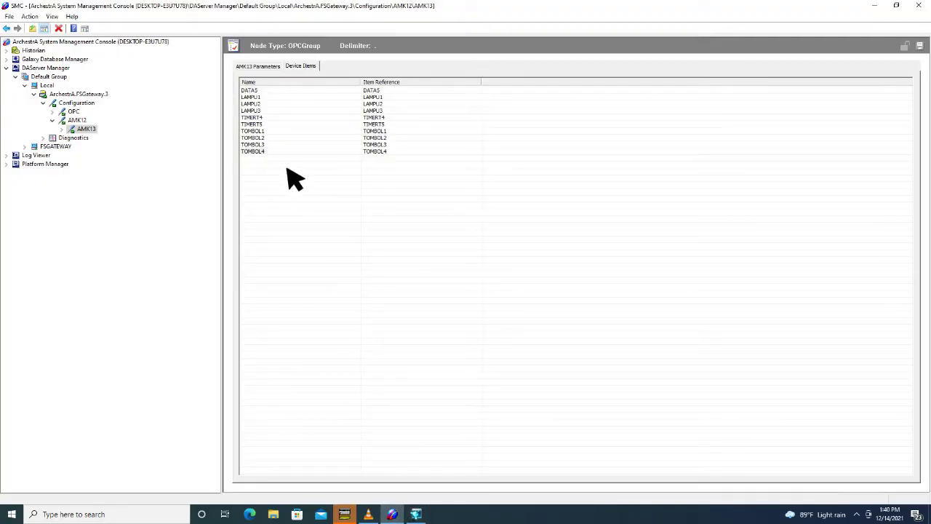
right_click(258, 97)
click(284, 127)
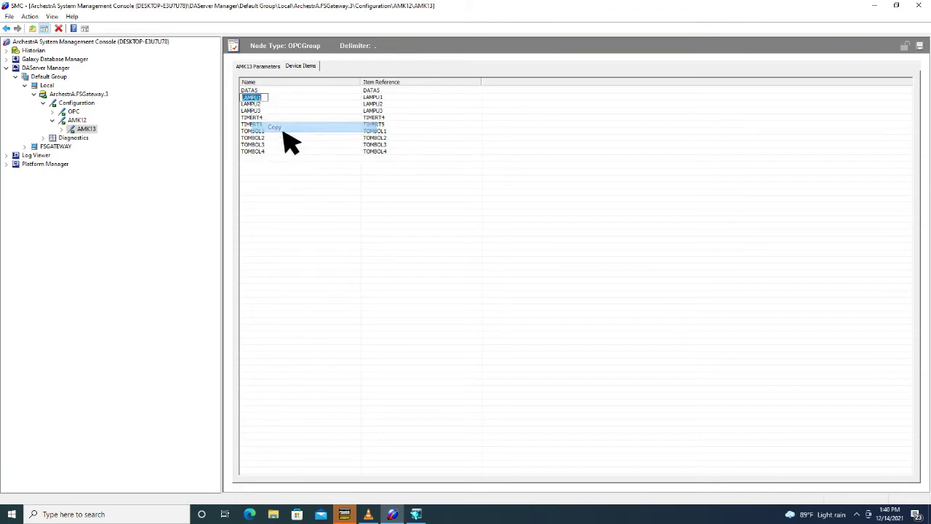
click(416, 514)
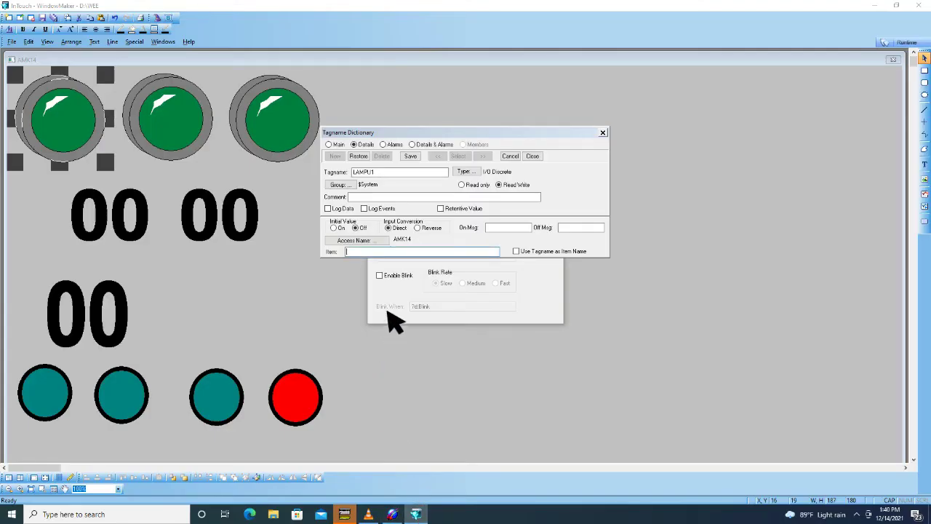
right_click(354, 256)
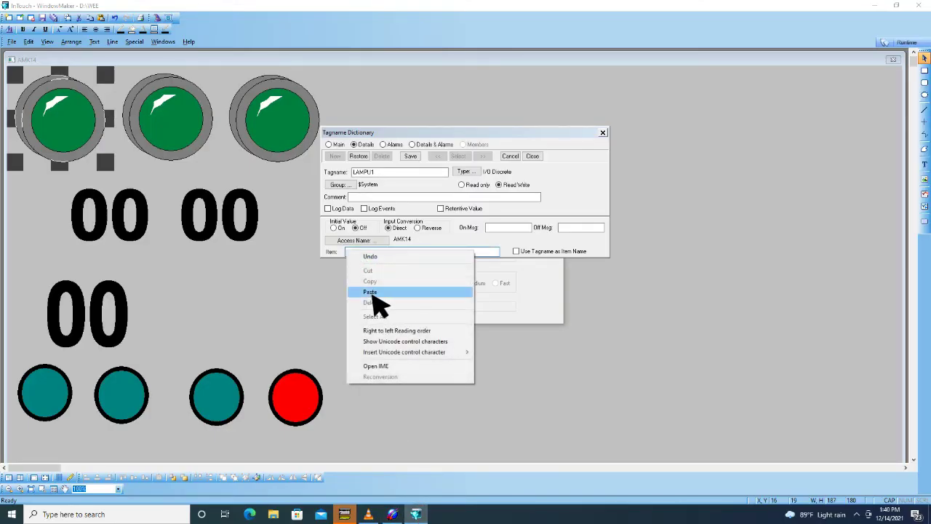
click(378, 291)
click(411, 156)
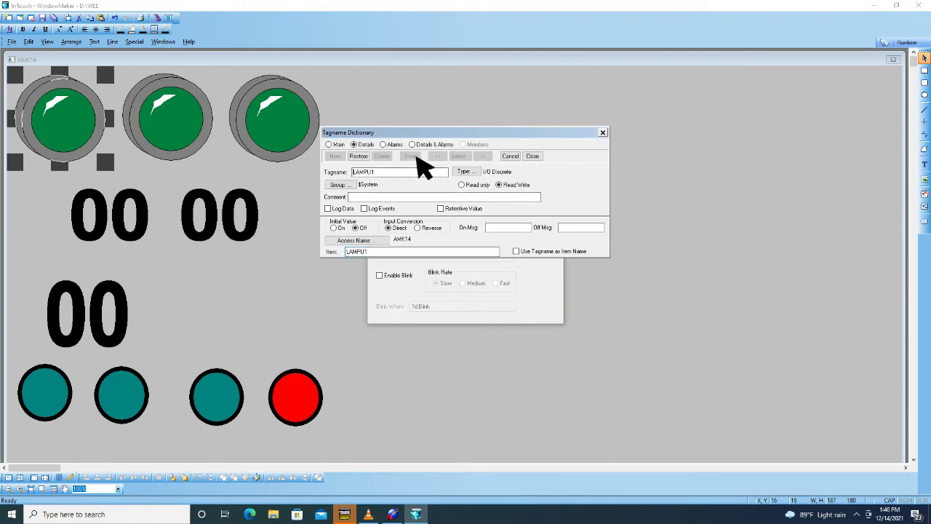
click(533, 157)
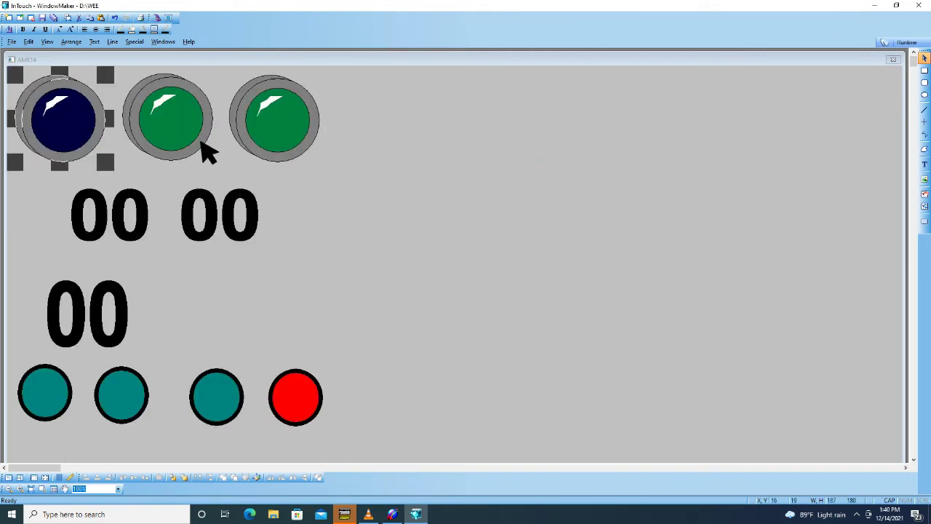
Set the middle lamp's expression to LAMPU2 with cyan for on and dark navy for off, and agree to define the tag
double_click(205, 150)
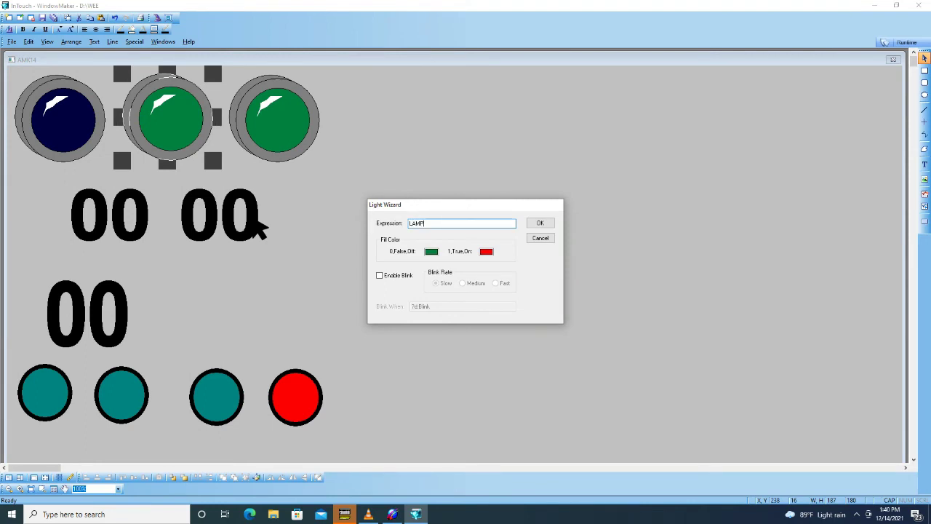
click(497, 255)
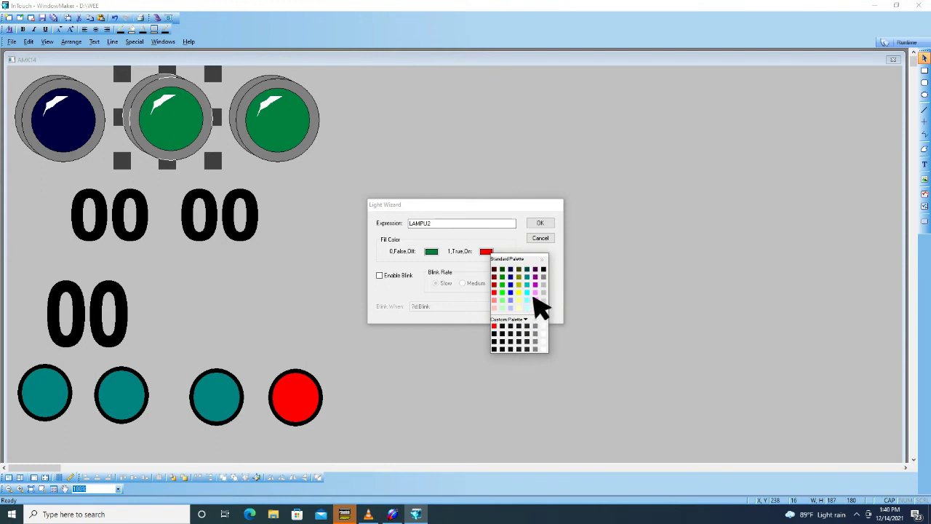
click(528, 299)
click(440, 255)
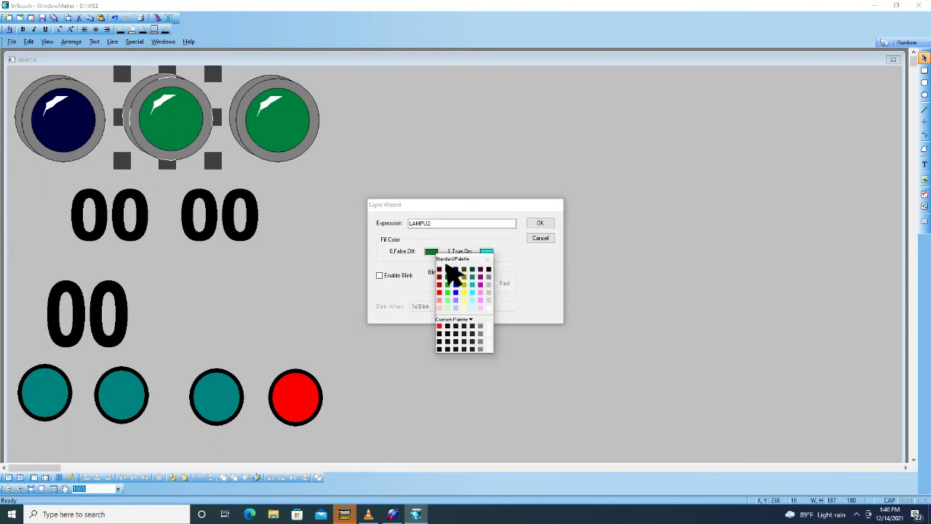
click(456, 270)
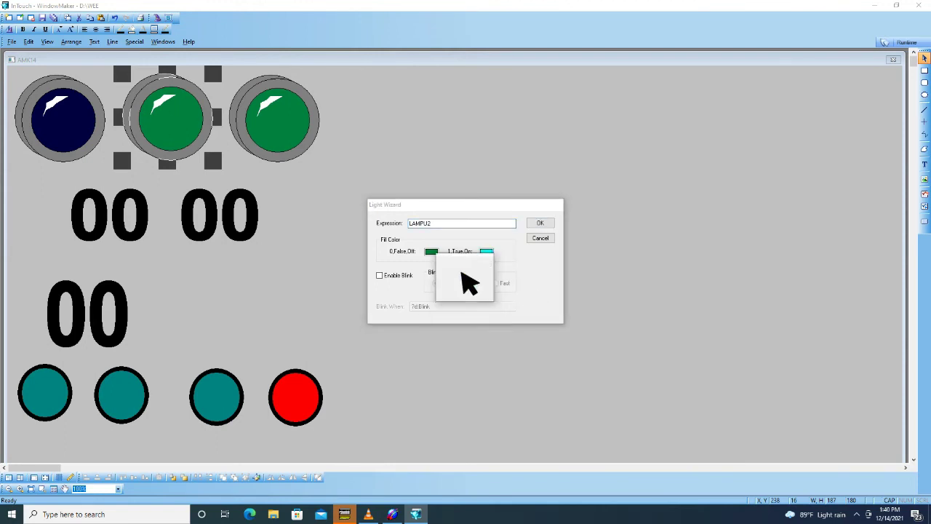
click(540, 224)
click(447, 277)
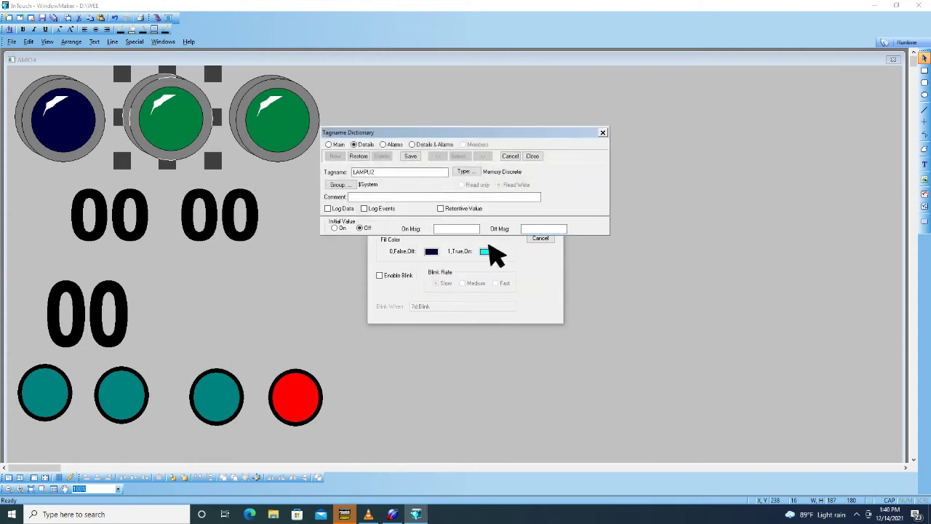
Set the tag type of LAMPU2 to I/O Discrete and assign it the access name AMK14
click(466, 172)
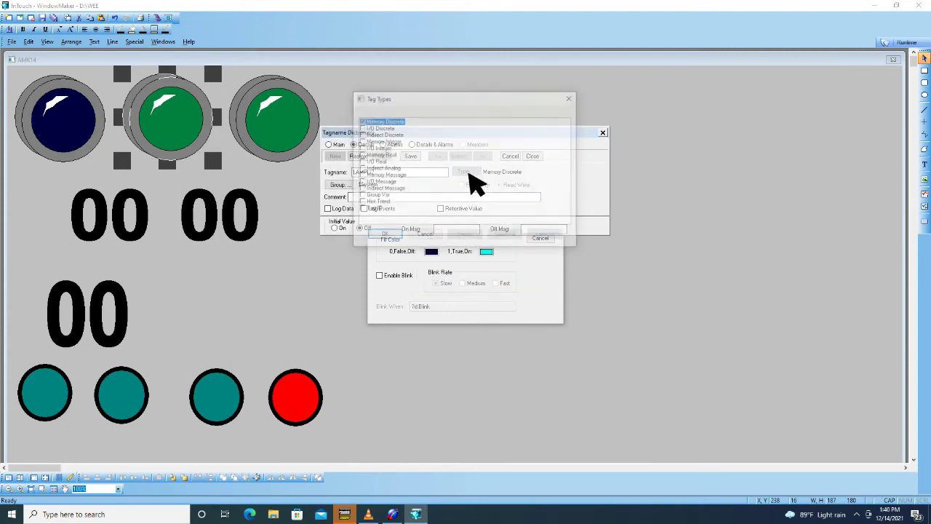
click(378, 128)
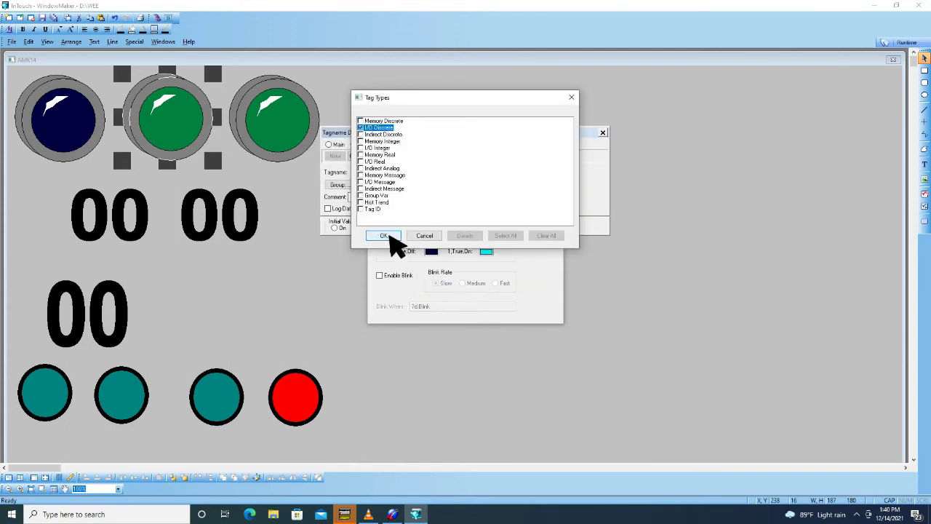
click(392, 235)
click(362, 241)
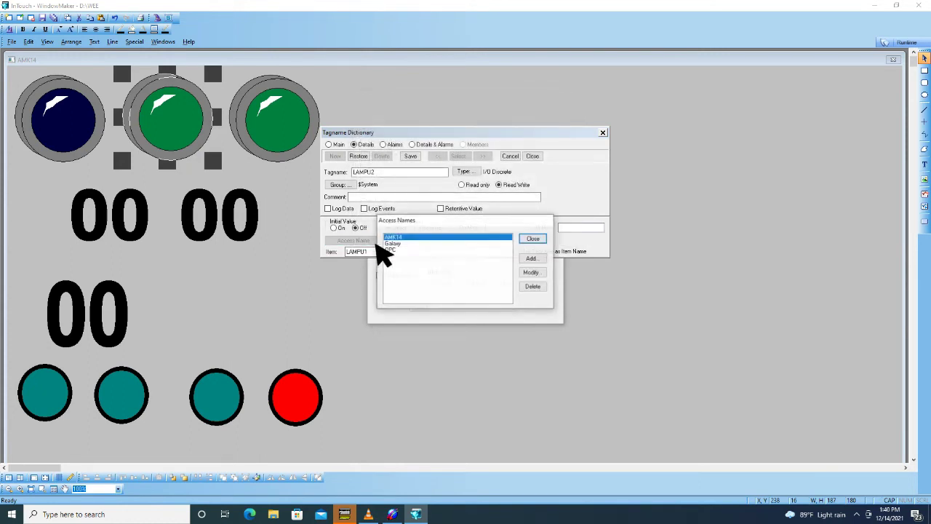
double_click(405, 240)
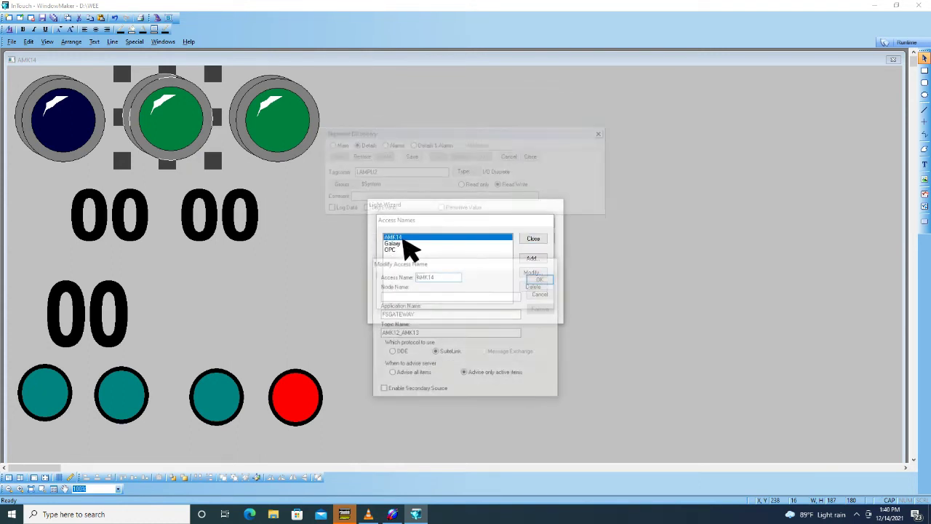
click(542, 279)
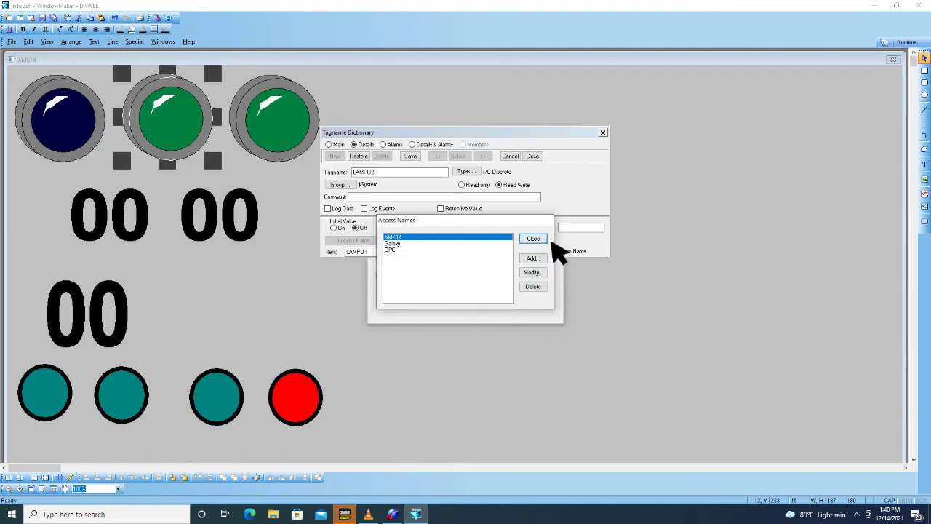
click(534, 239)
Replace the tag's item in WindowMaker with the LAMPU2 name copied from the System Management Console's AMK13 device items, and save the tag definition
click(367, 252)
drag(368, 253, 347, 253)
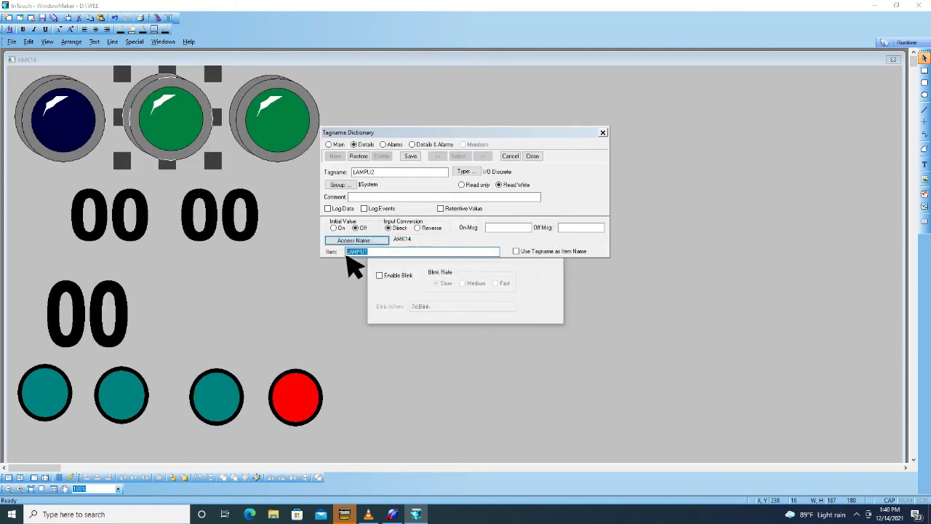
key(BackSpace)
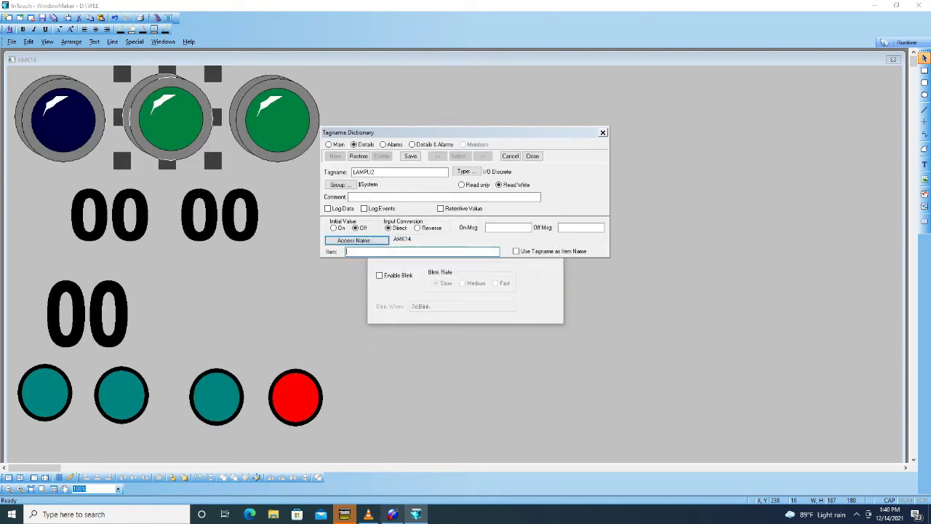
click(393, 515)
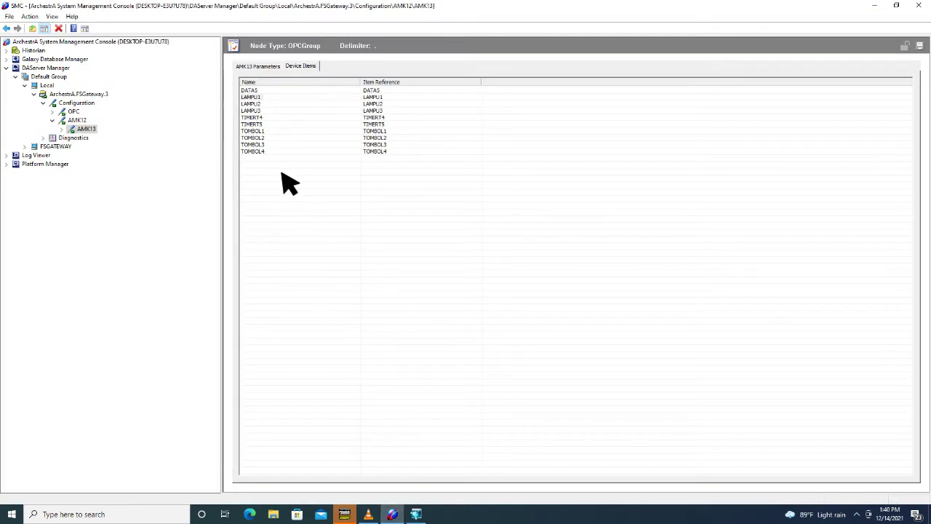
right_click(260, 109)
click(291, 137)
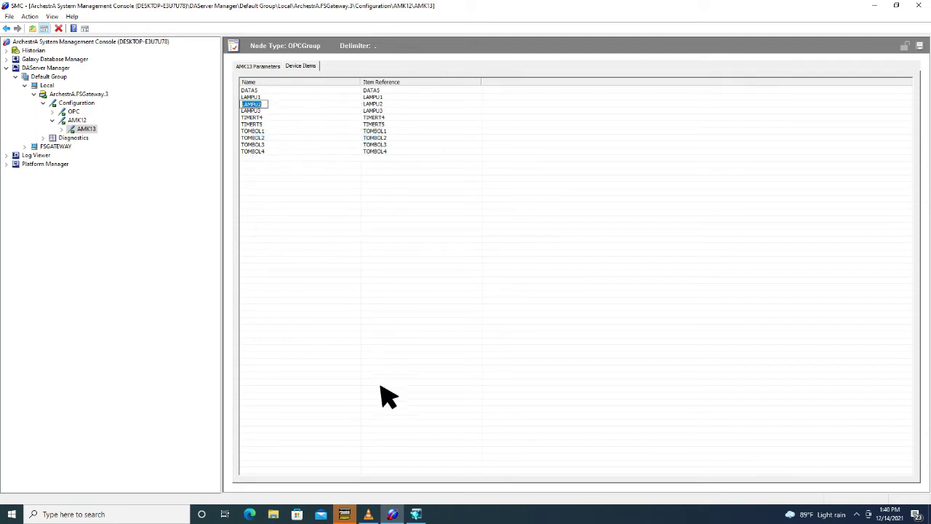
click(415, 515)
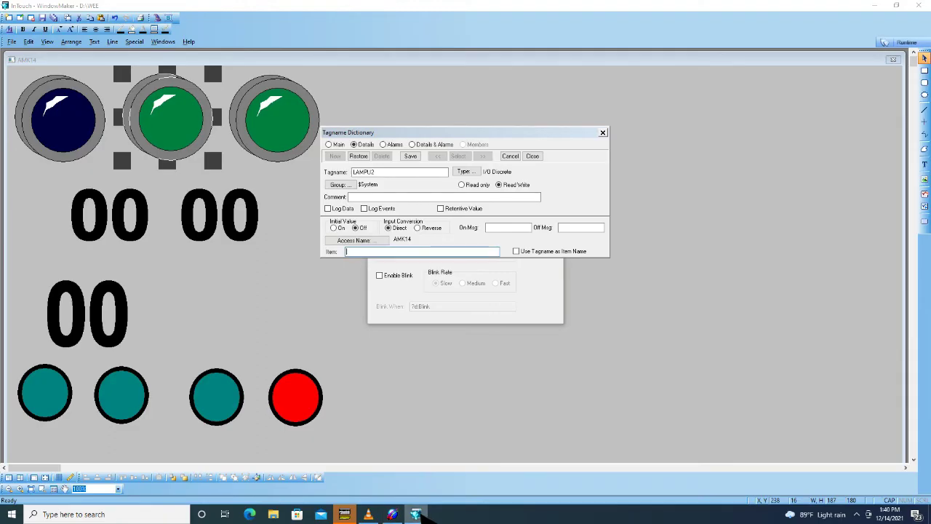
right_click(357, 253)
click(380, 291)
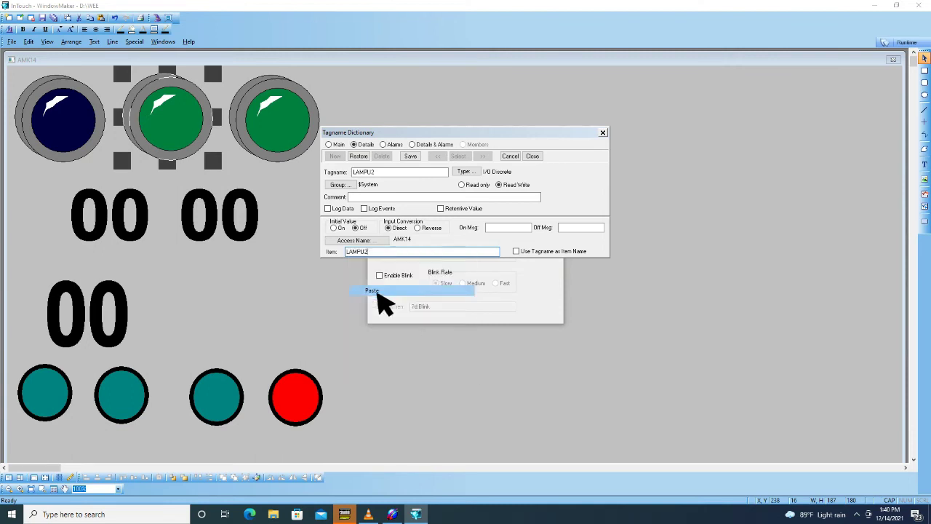
click(411, 156)
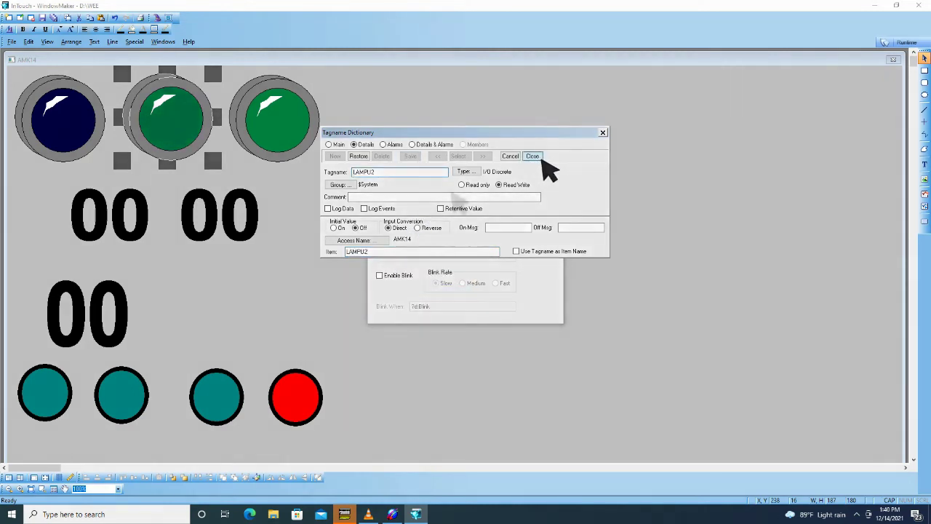
click(533, 157)
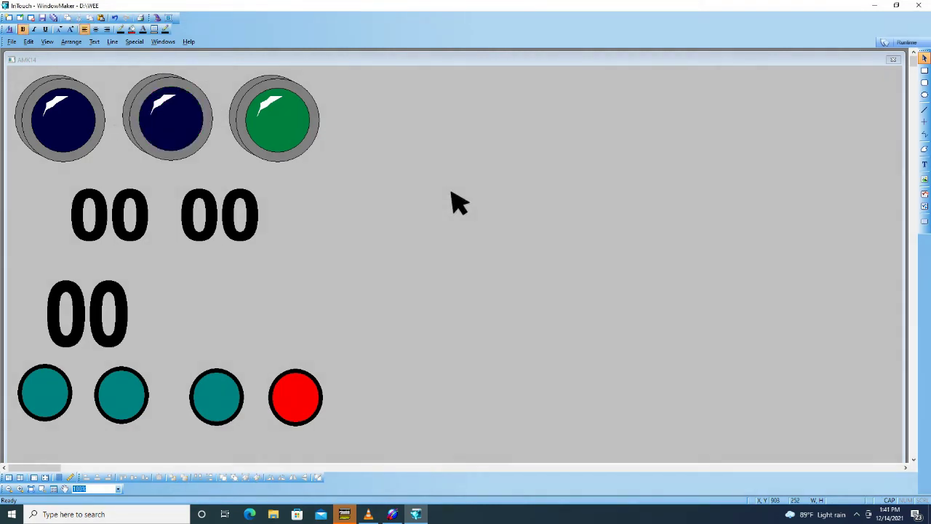
Set the green lamp's expression to LAMPU3 with pink for on and dark navy for off, and agree to define the tag
click(297, 146)
double_click(296, 144)
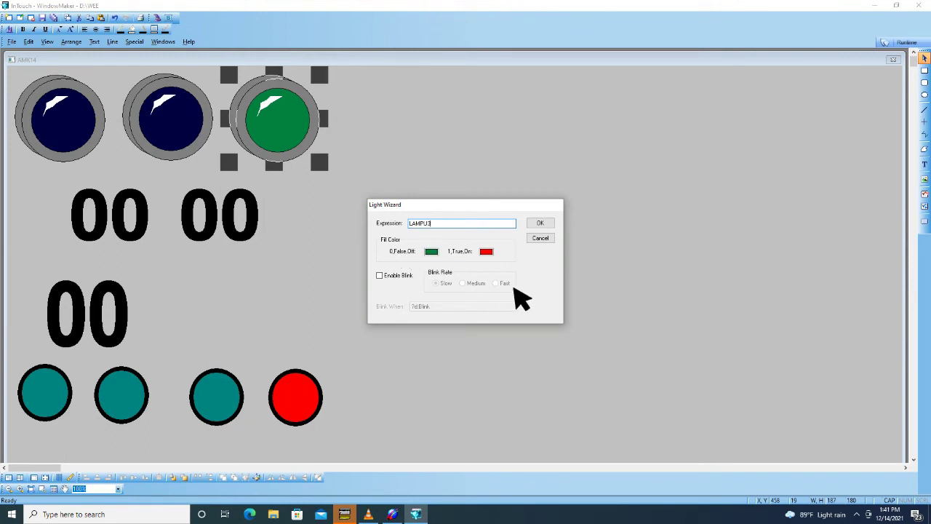
click(486, 251)
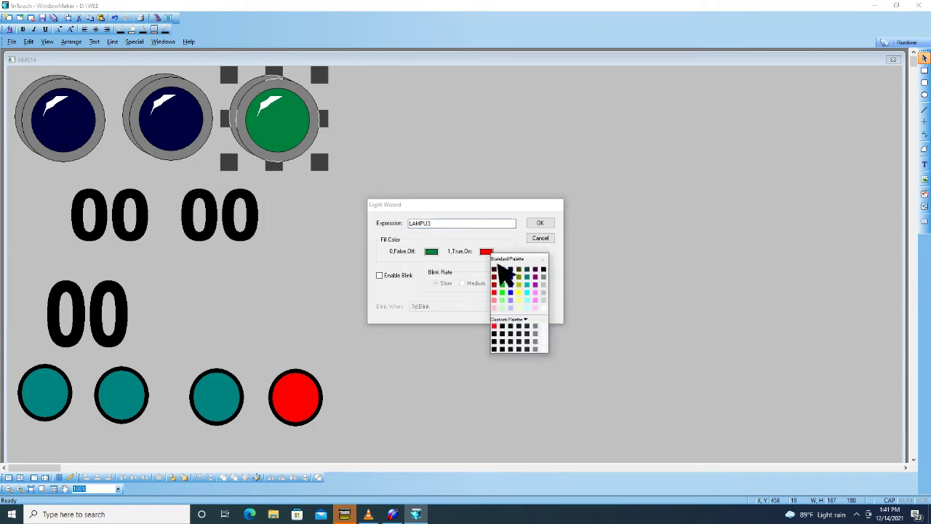
click(539, 294)
click(432, 252)
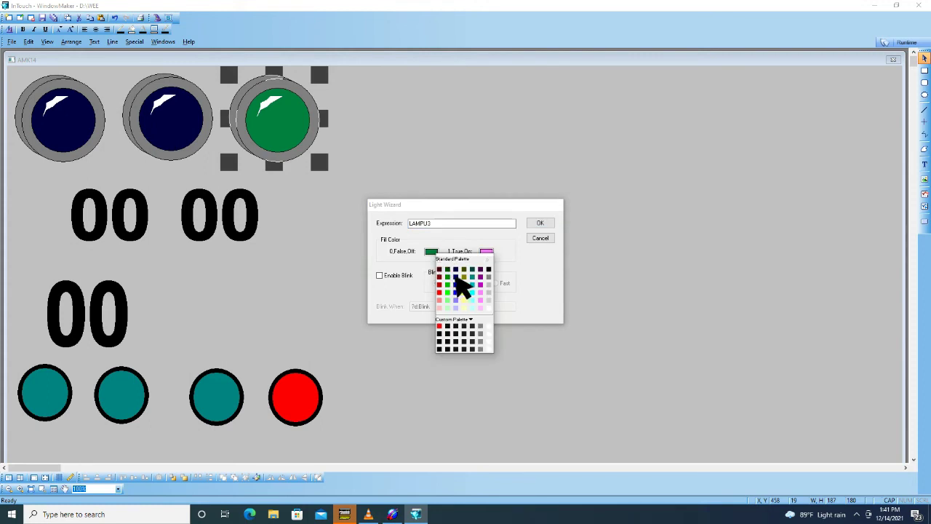
click(456, 269)
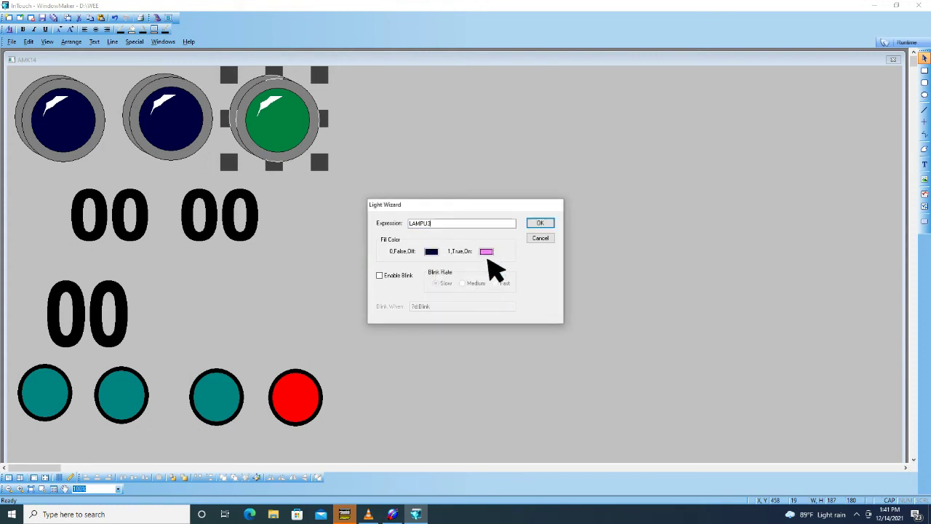
click(545, 226)
click(451, 276)
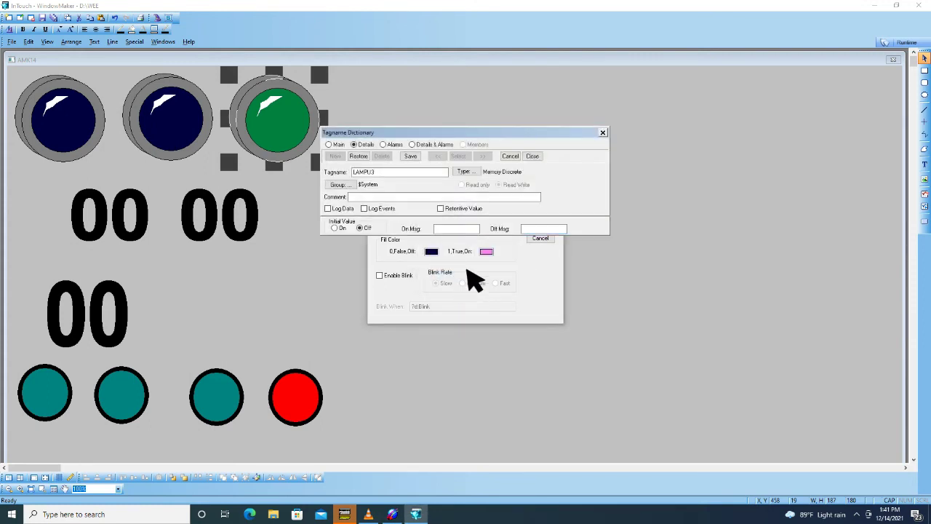
Set the tag type of LAMPU3 to I/O Discrete and assign it the access name AMK14
click(464, 172)
click(377, 128)
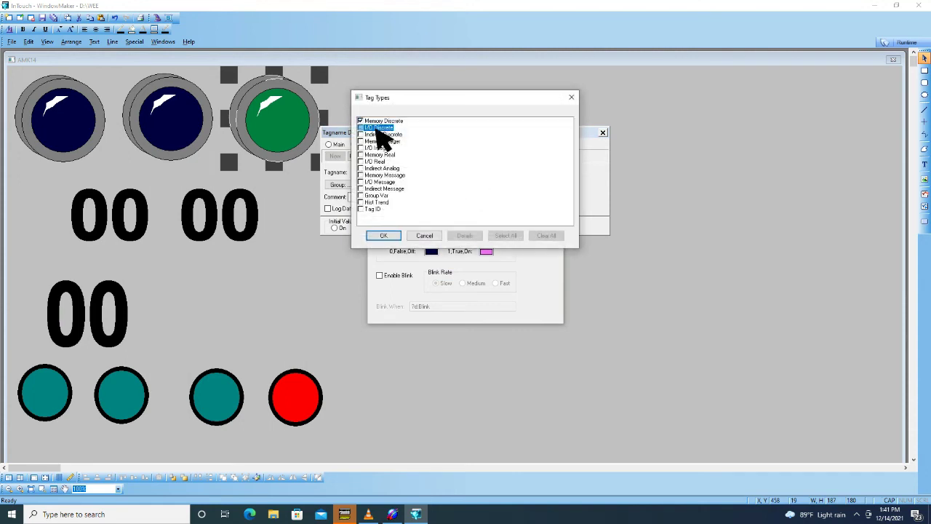
click(383, 236)
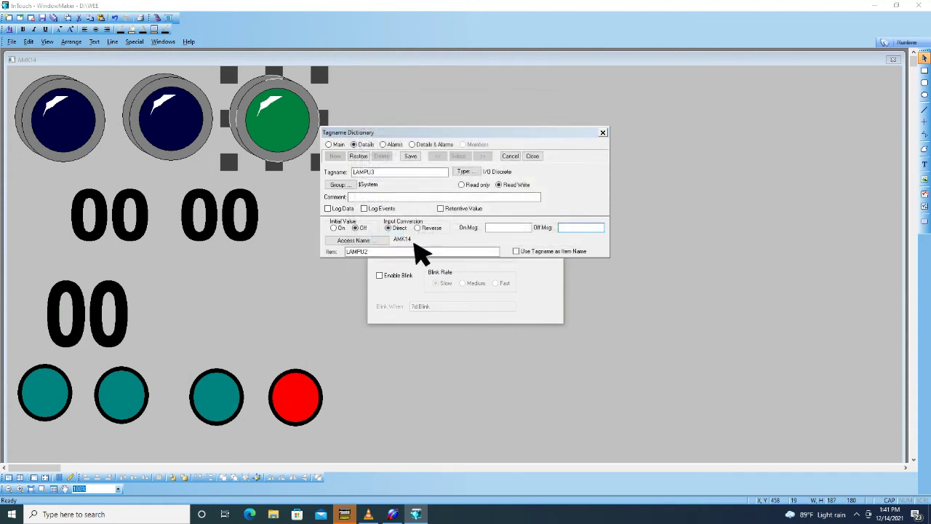
click(373, 241)
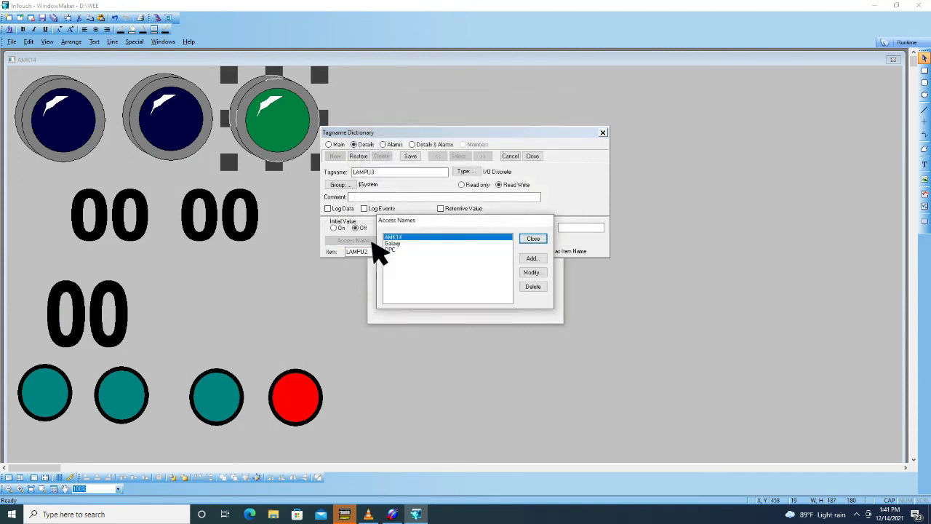
double_click(409, 239)
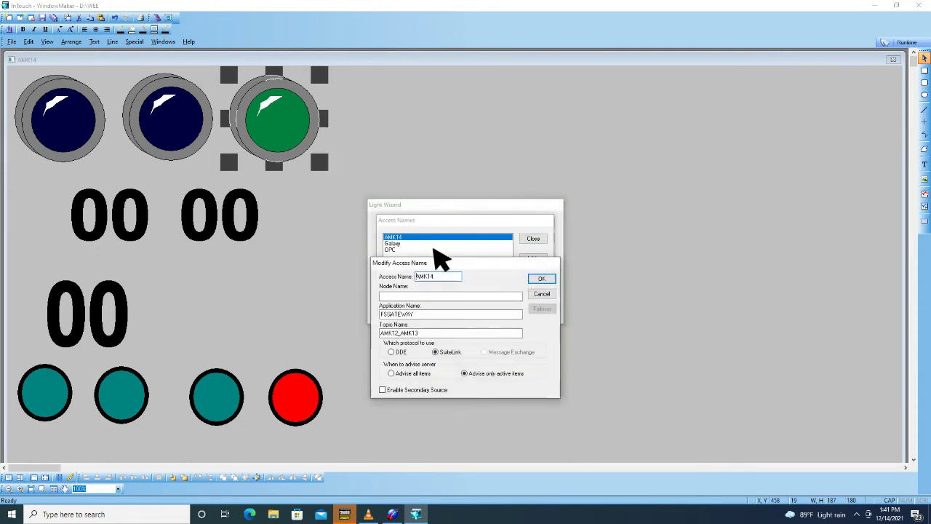
click(544, 277)
click(535, 240)
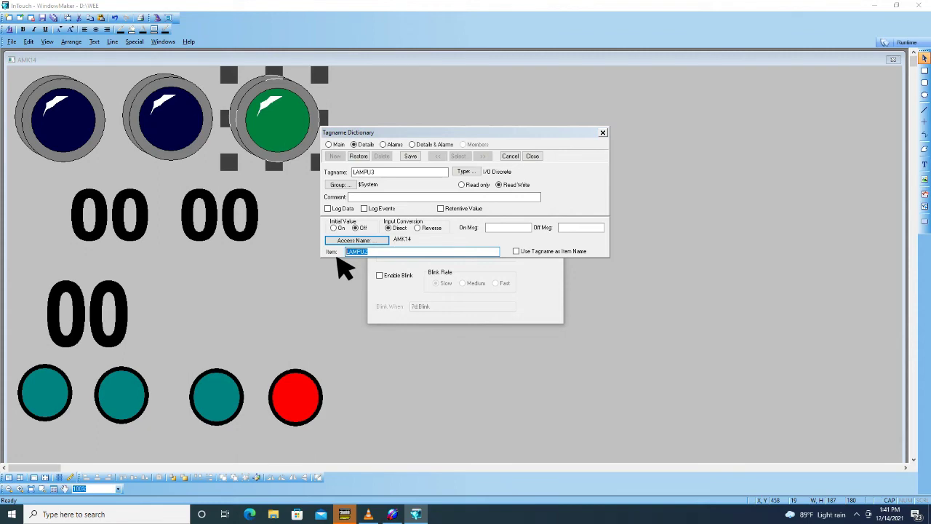
Replace the tag's item in WindowMaker with the LAMPU3 name copied from the System Management Console's AMK13 device items, and save the tag definition
click(392, 514)
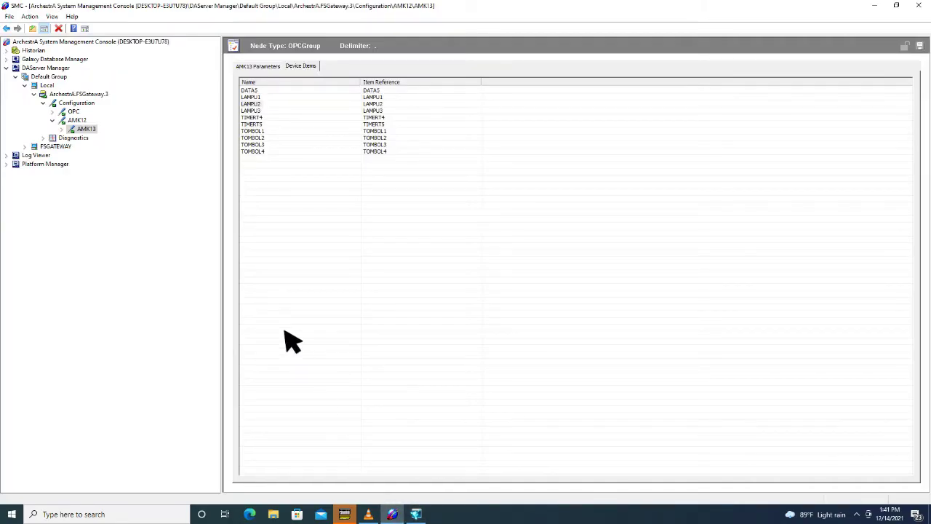
right_click(262, 113)
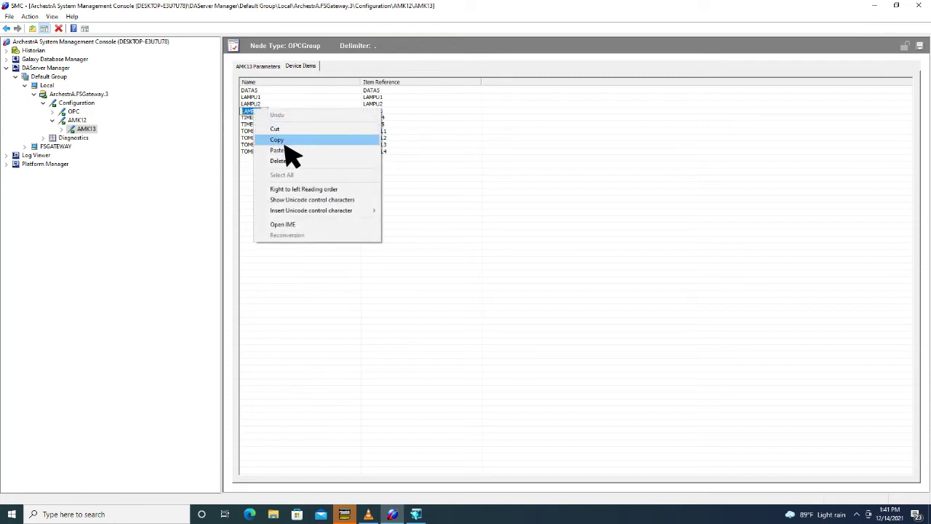
click(285, 139)
click(415, 514)
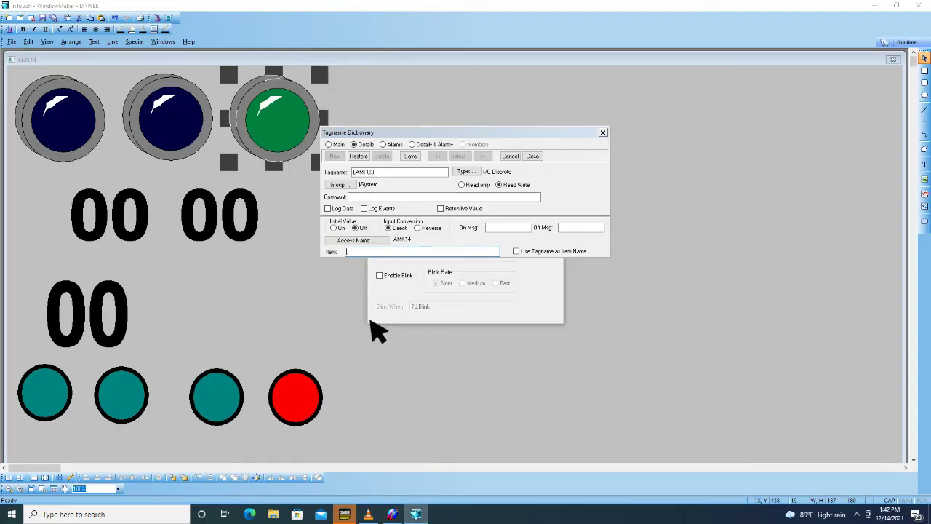
right_click(354, 256)
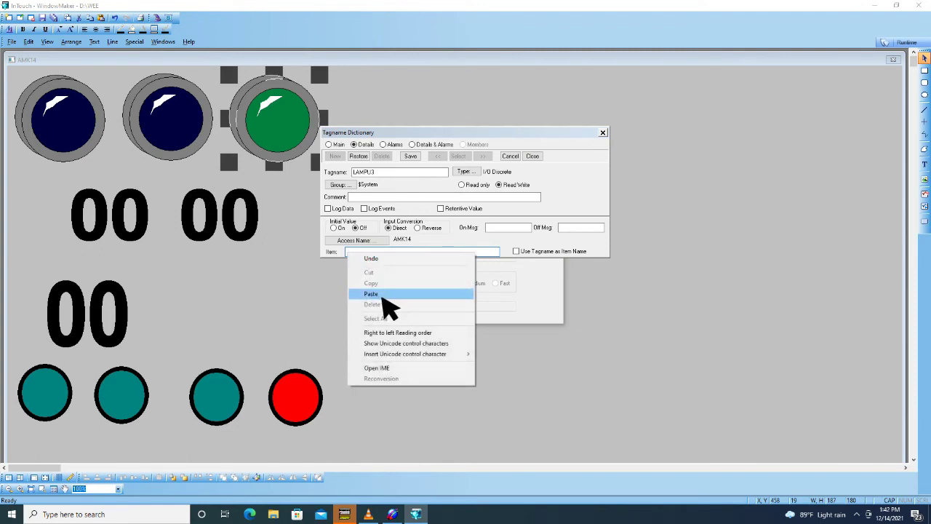
click(384, 295)
click(410, 156)
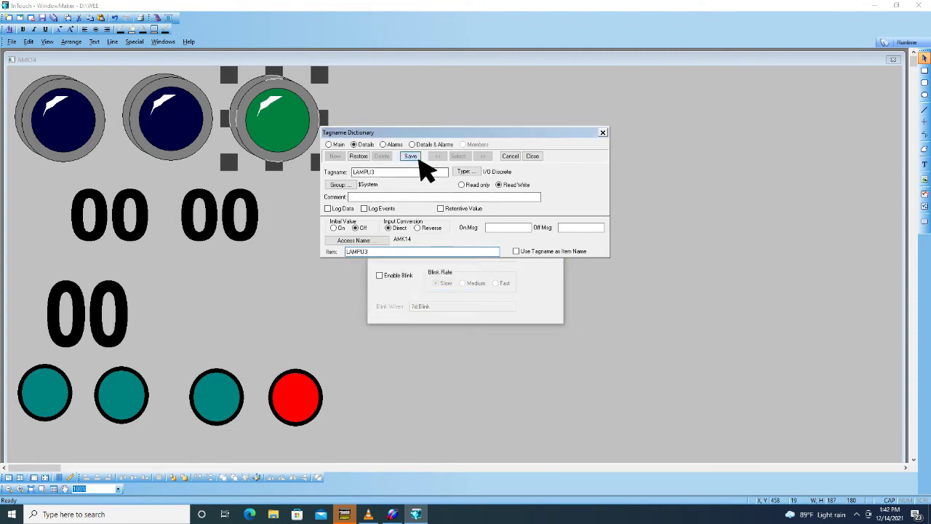
click(533, 156)
click(415, 219)
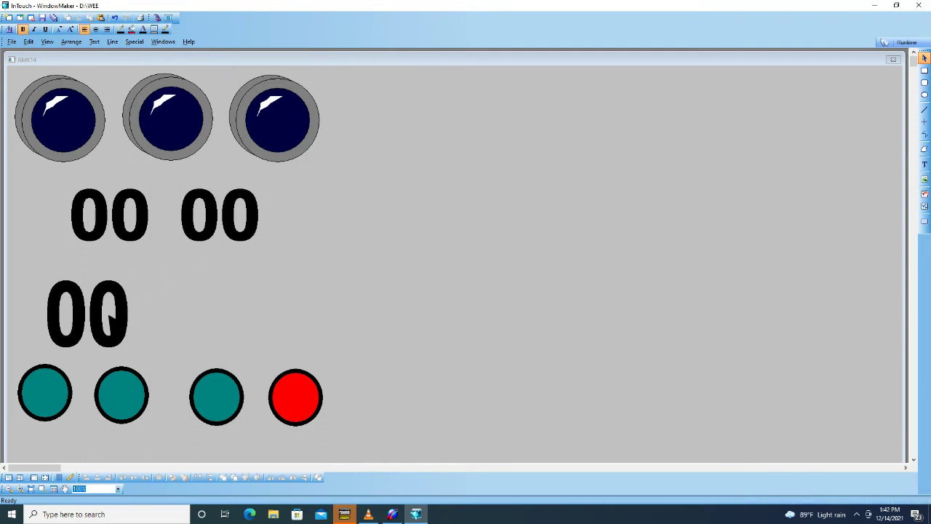
Add an analog value display with the expression DATA5 to the 00 text above the round buttons, and agree to define the tag
double_click(103, 318)
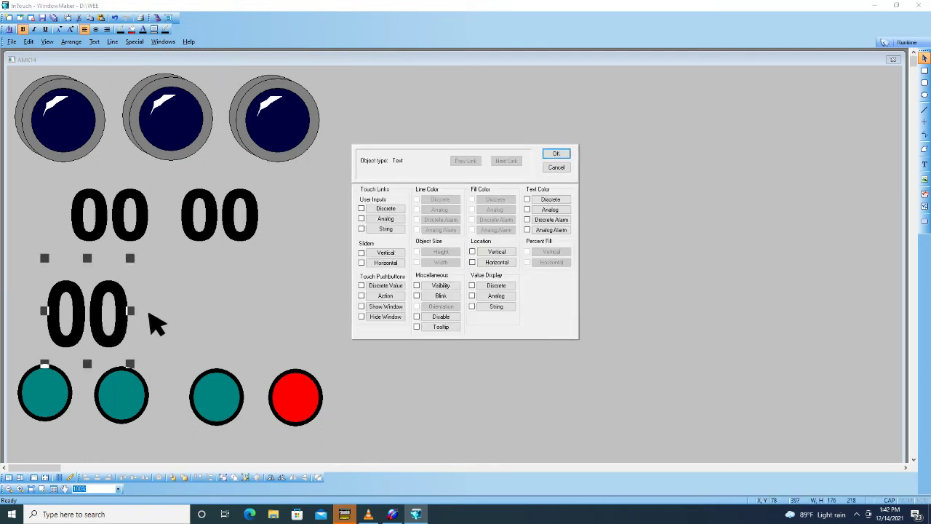
click(493, 296)
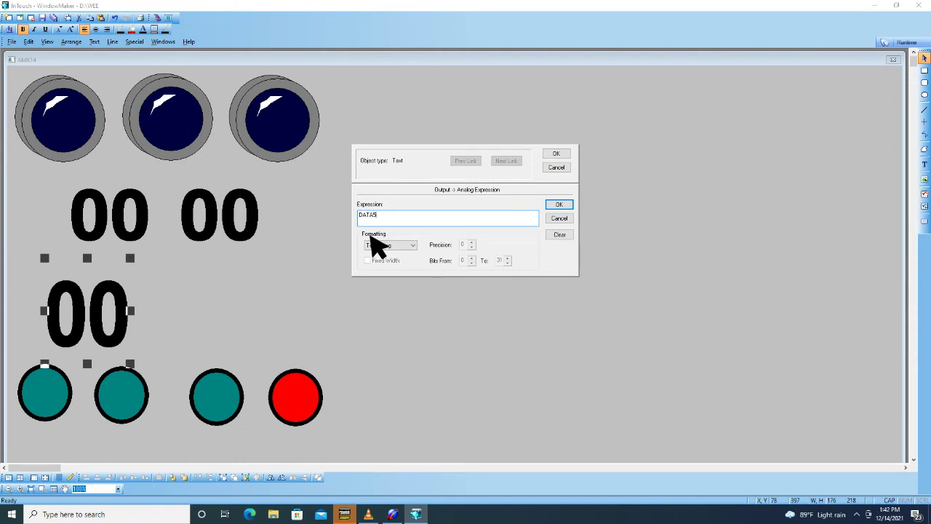
click(560, 205)
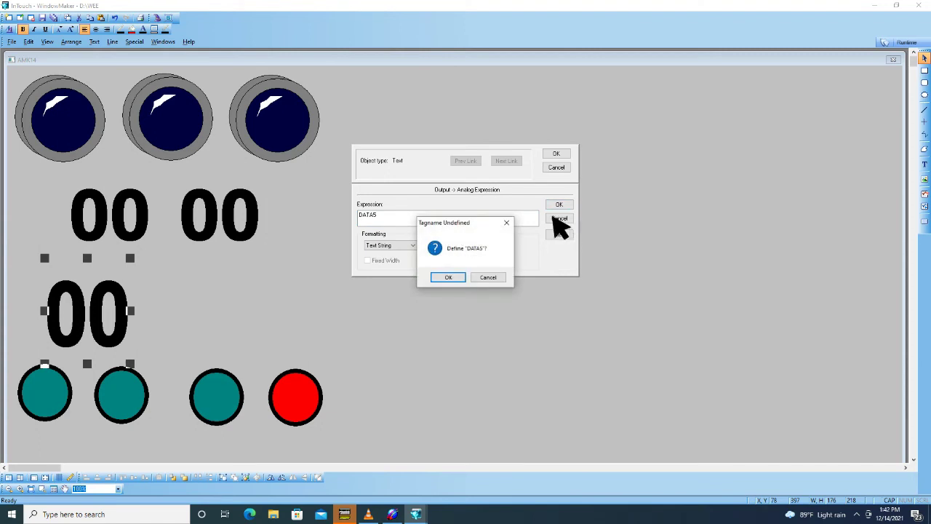
click(449, 278)
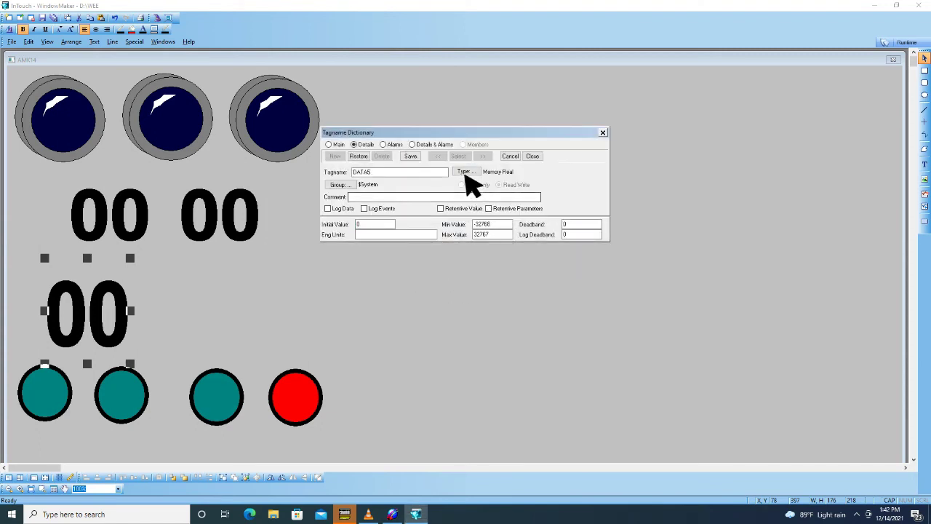
Set the tag type of DATA5 to I/O Real and assign it the access name AMK14
click(466, 173)
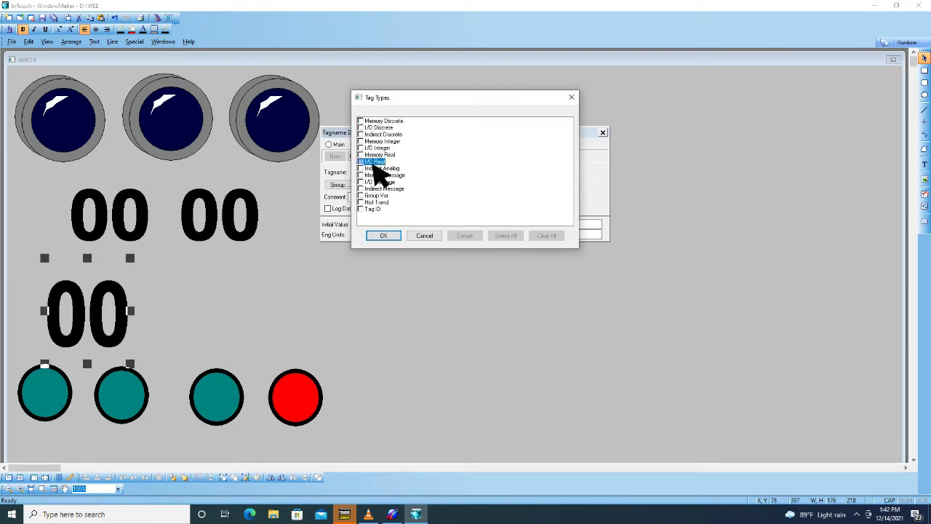
click(395, 236)
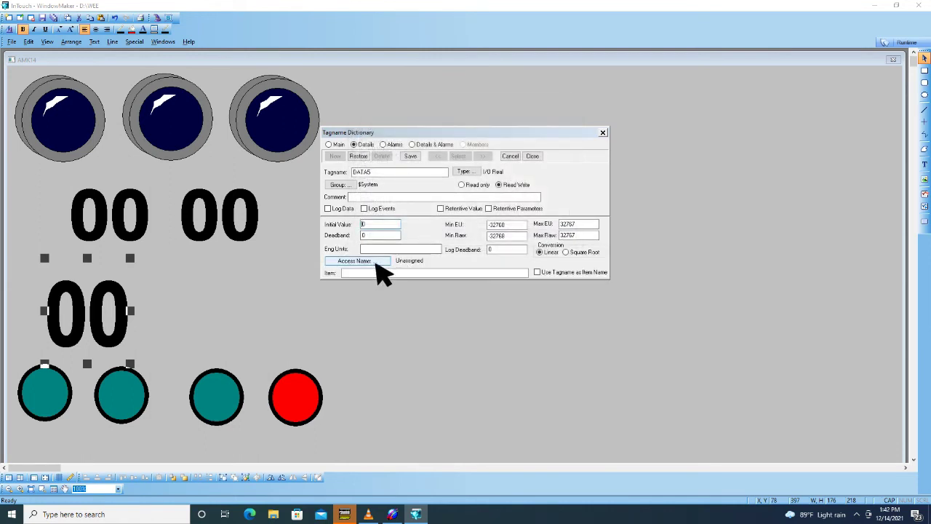
click(375, 260)
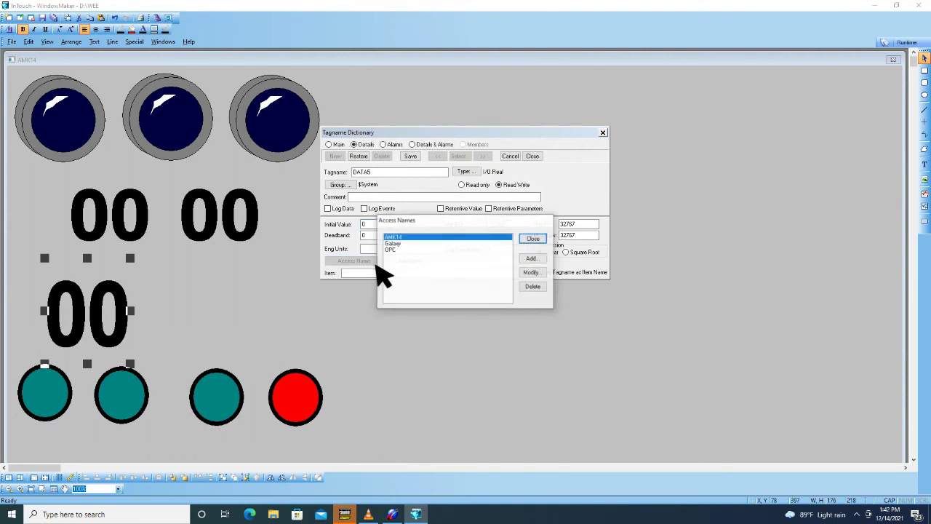
double_click(415, 251)
click(542, 278)
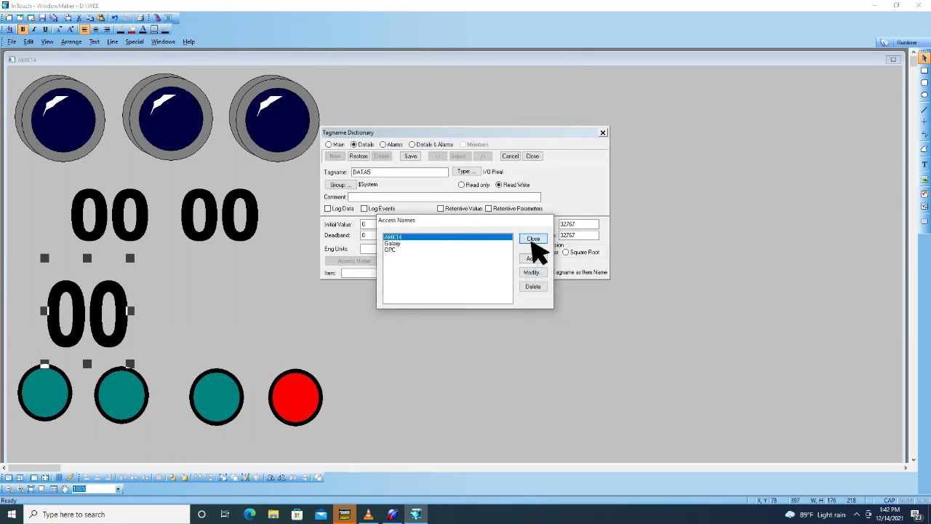
click(533, 239)
Fill the tag's item in WindowMaker with the DATA5 name copied from the System Management Console's AMK13 device items, save it and confirm the text's link
click(356, 274)
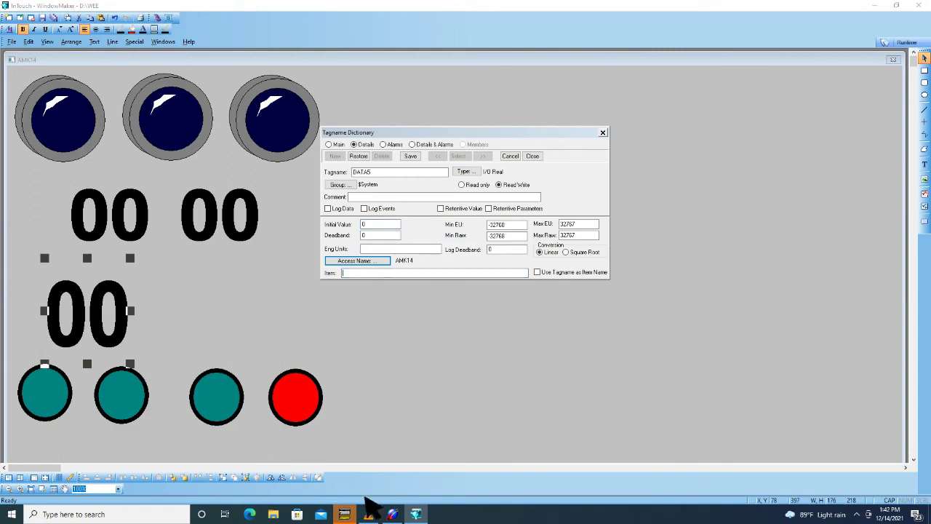
click(393, 513)
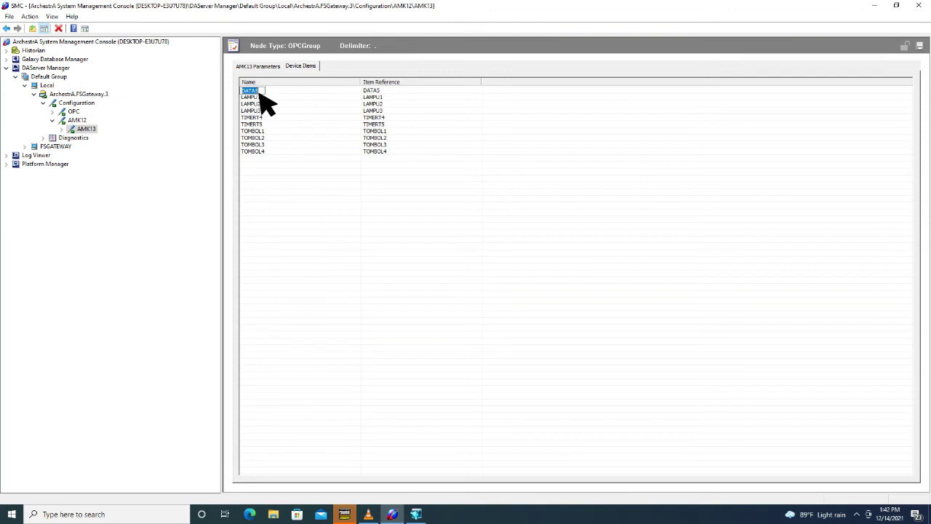
right_click(265, 104)
click(287, 121)
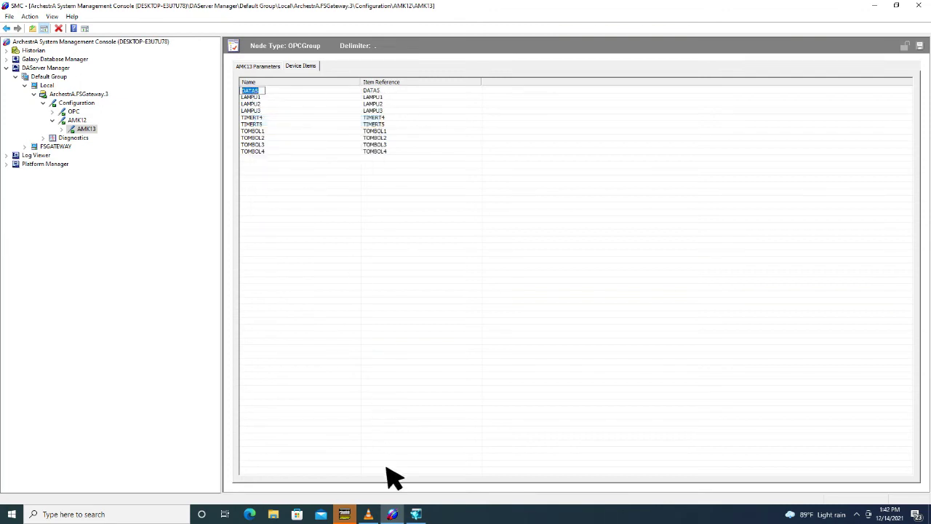
click(417, 513)
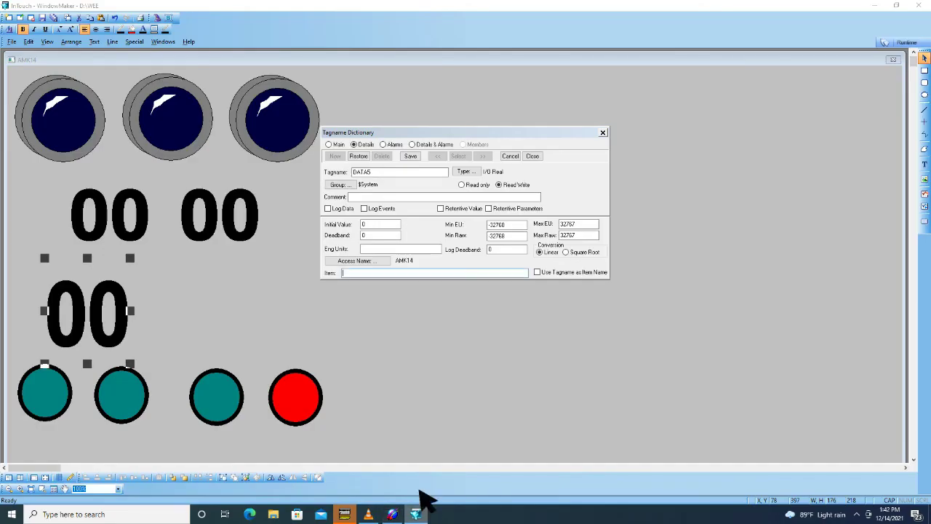
right_click(350, 275)
click(385, 314)
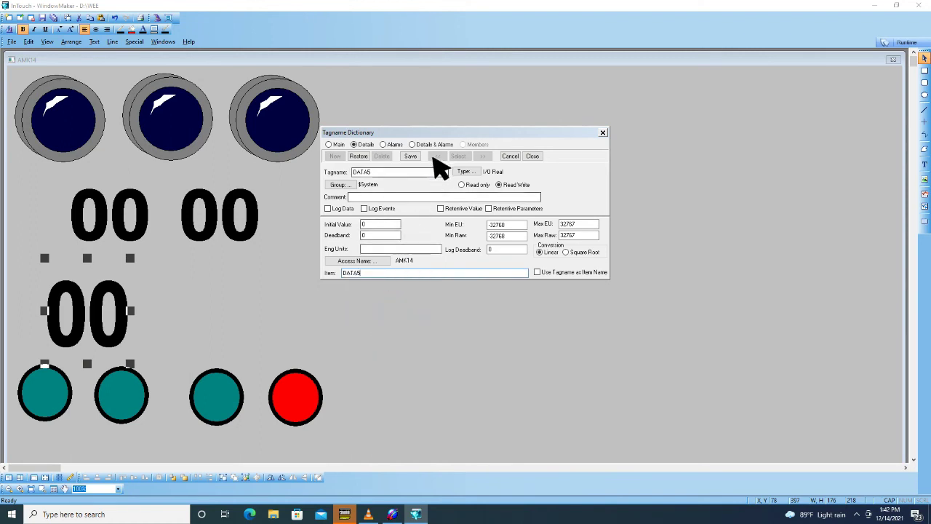
click(411, 156)
click(533, 155)
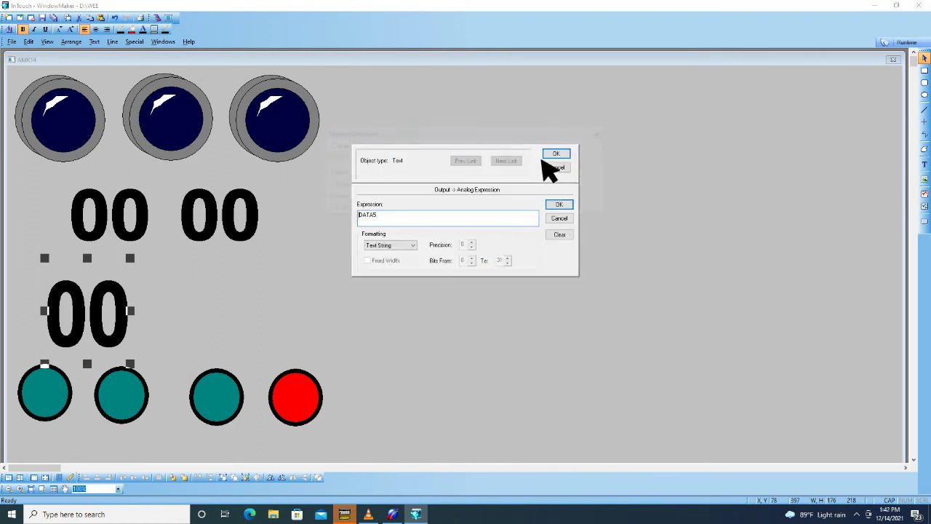
click(560, 206)
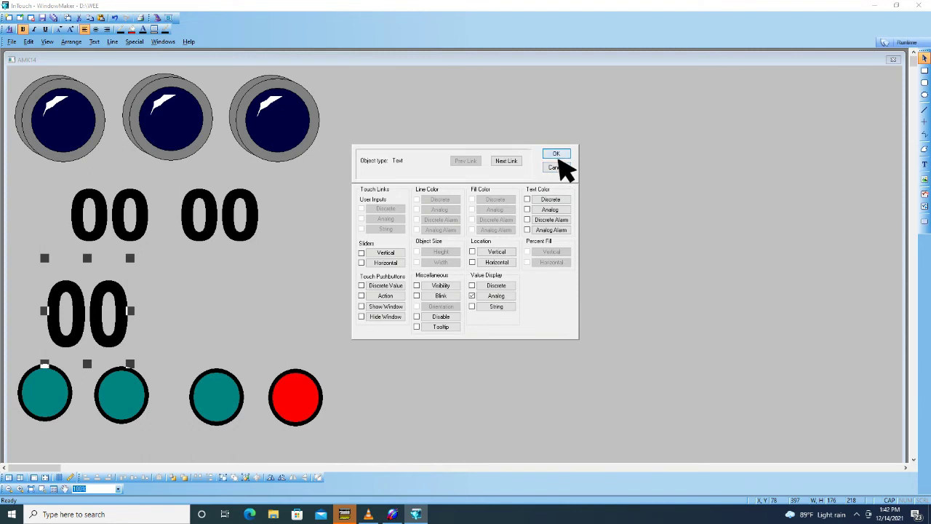
click(558, 156)
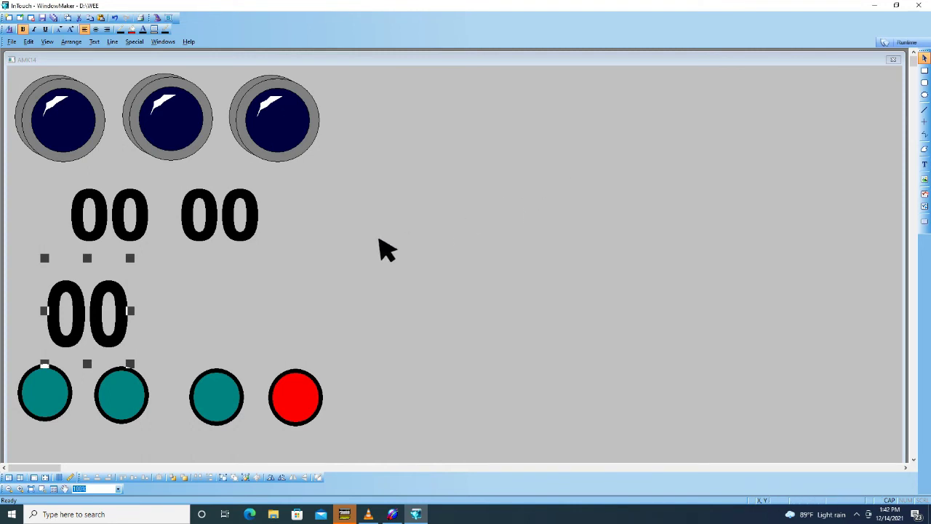
Add an analog value display with the expression TIMERT4 to the first 00 text below the lamps, and agree to define the tag
double_click(128, 217)
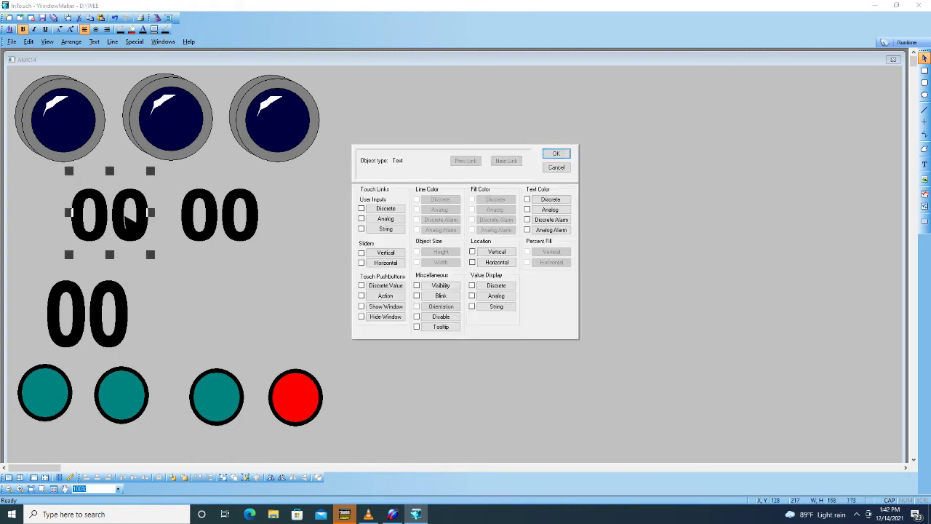
click(496, 296)
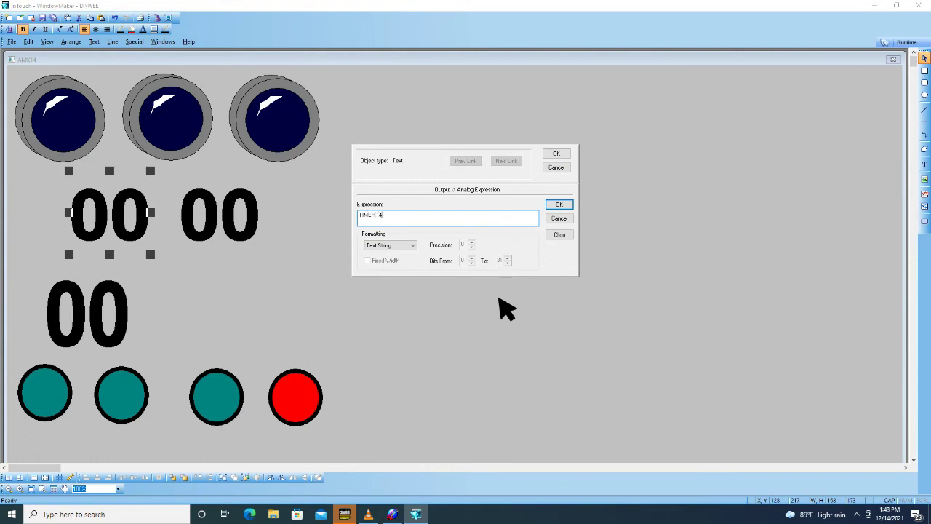
click(567, 206)
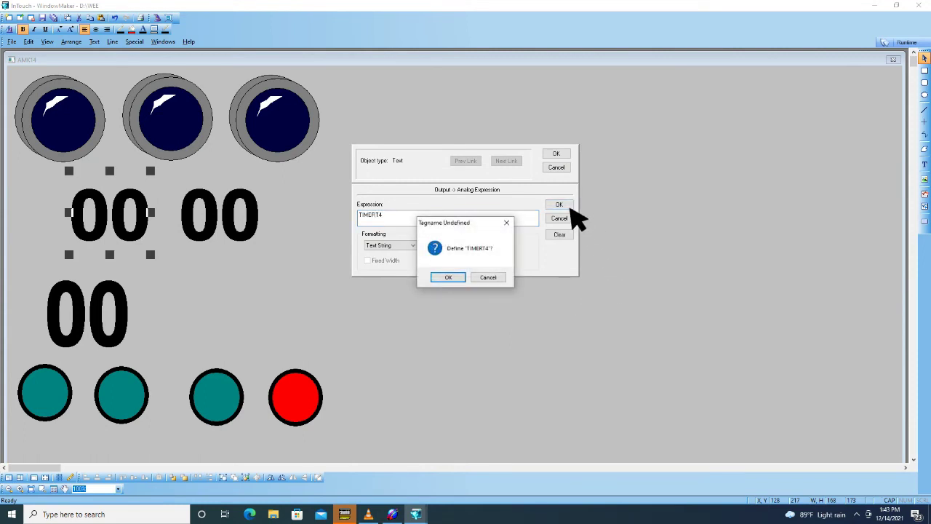
click(448, 278)
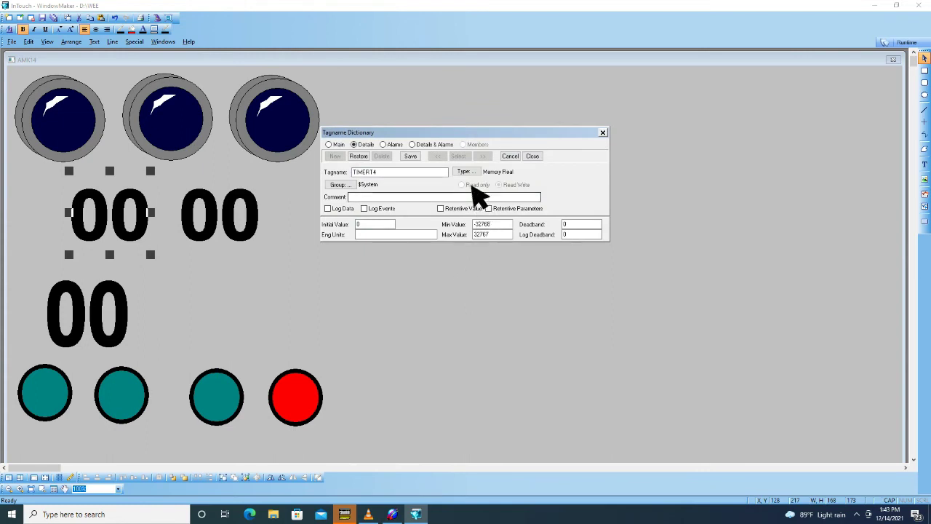
Set the tag type of TIMERT4 to I/O Real and assign it the access name AMK14
click(466, 172)
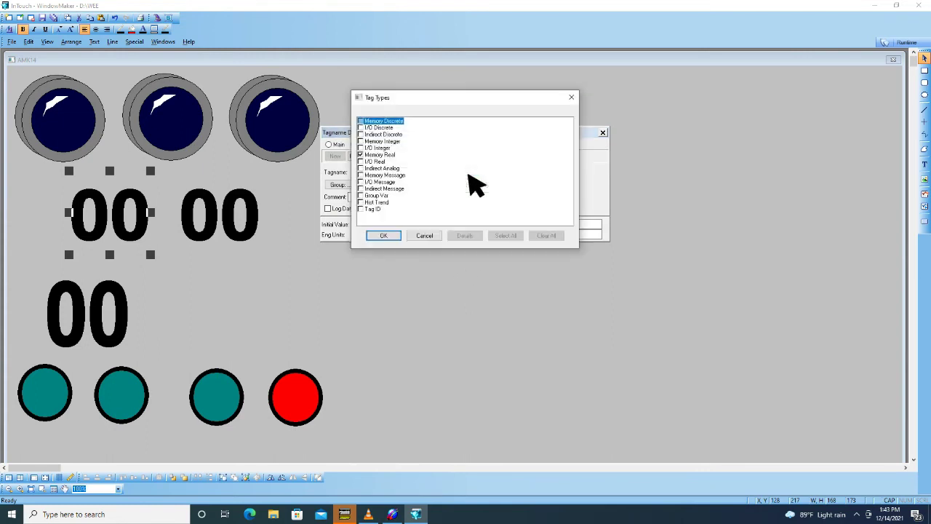
click(376, 161)
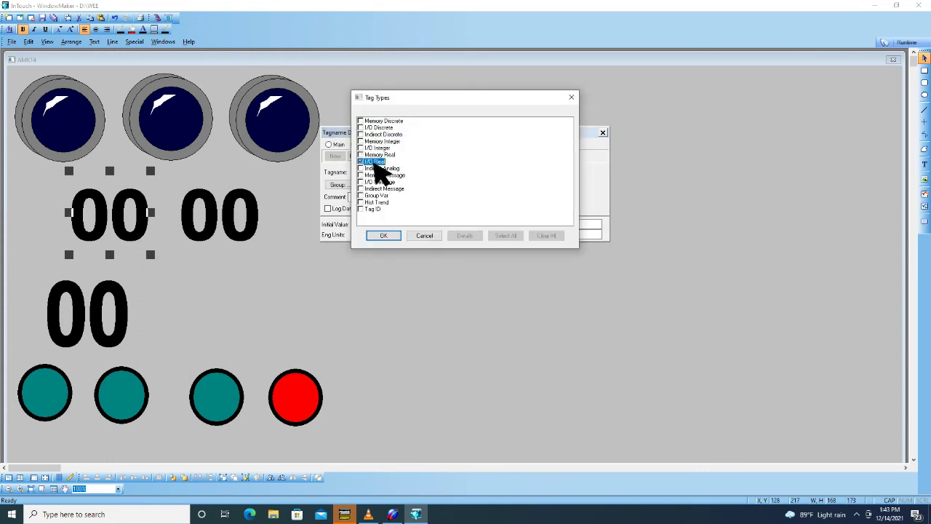
click(381, 236)
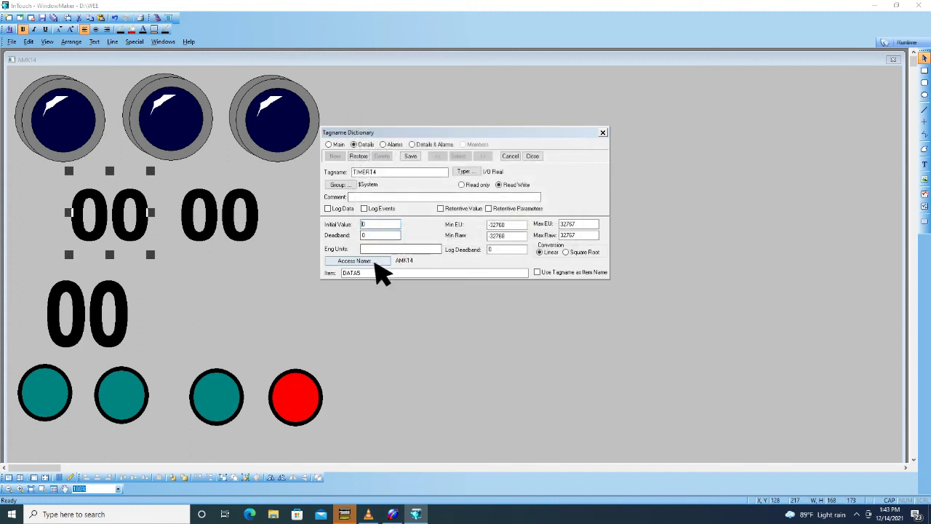
click(376, 260)
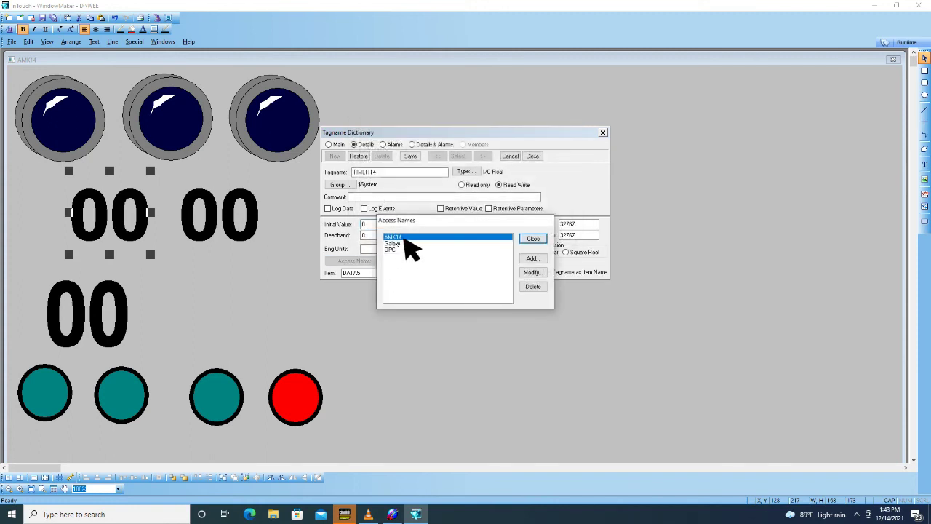
double_click(406, 240)
click(542, 280)
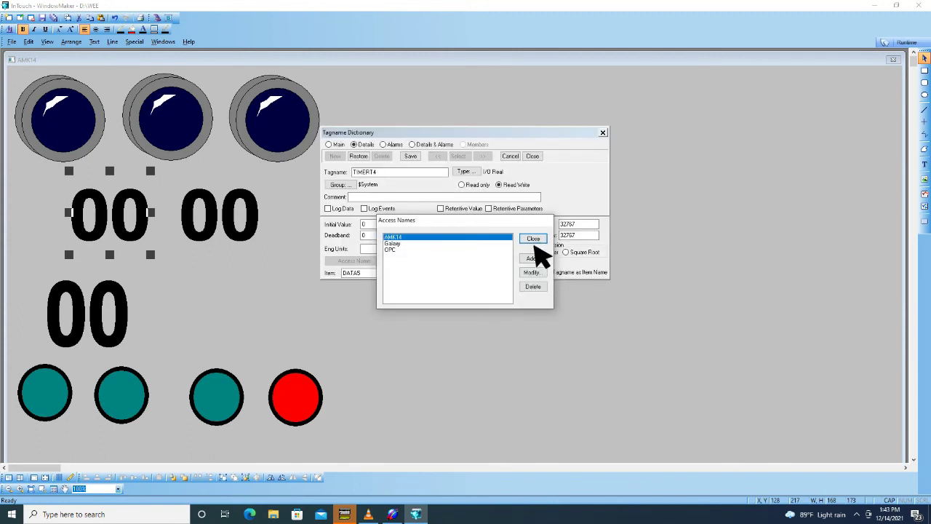
click(533, 240)
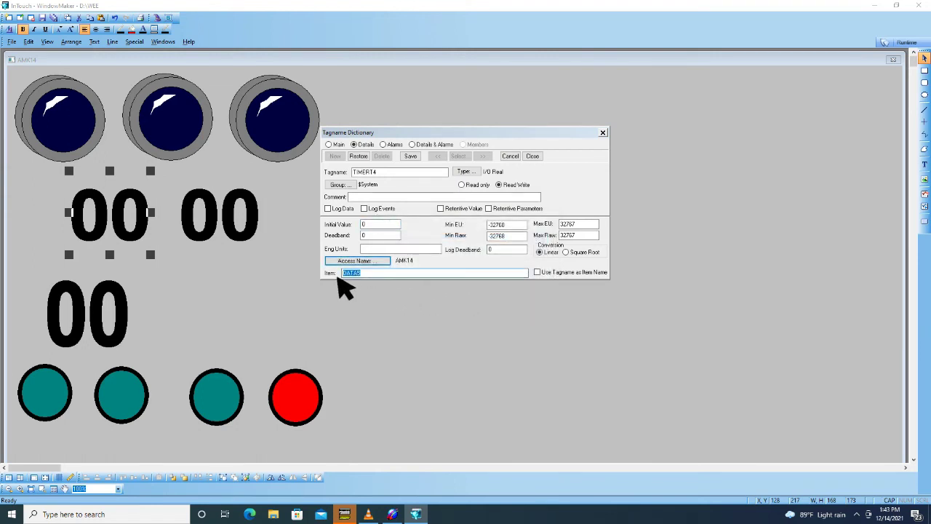
Fill the tag's item in WindowMaker with the TIMERT4 name copied from the System Management Console's AMK13 device items, save it and confirm the text's link
click(394, 514)
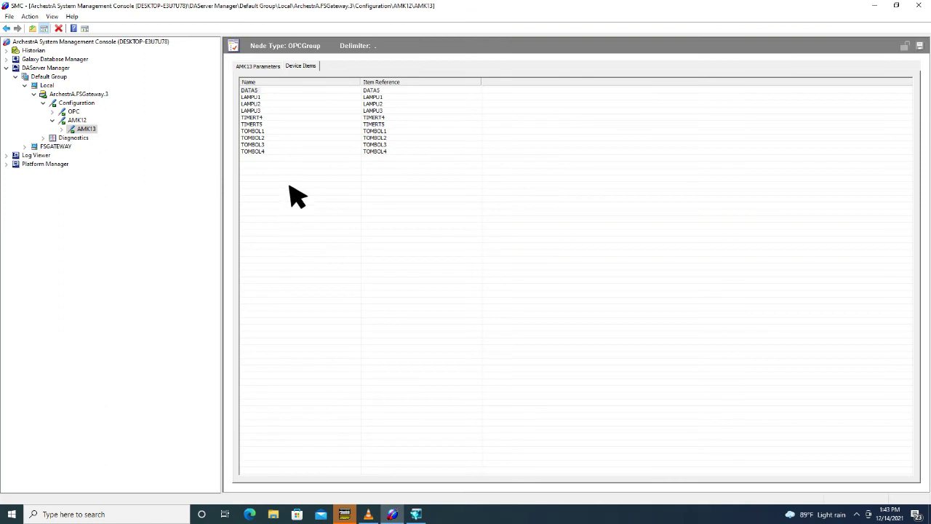
right_click(256, 121)
click(280, 147)
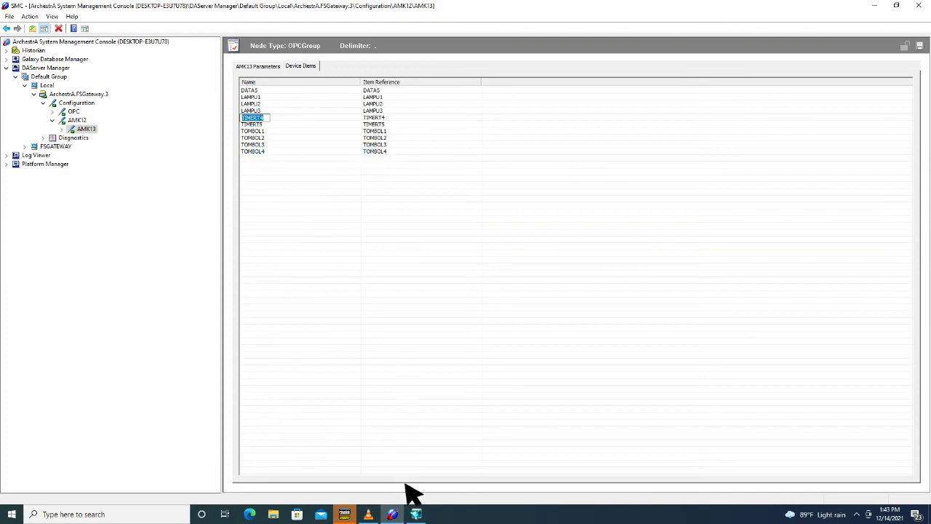
click(417, 515)
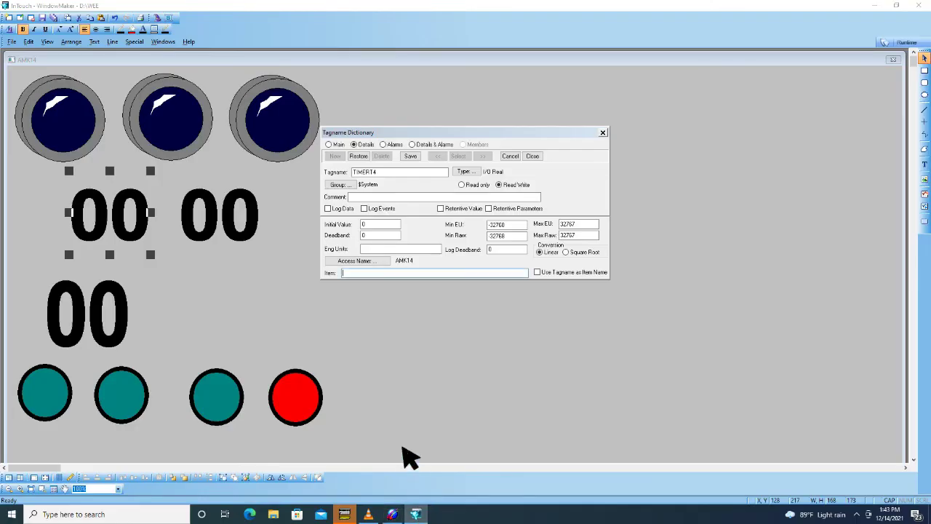
right_click(355, 279)
click(380, 316)
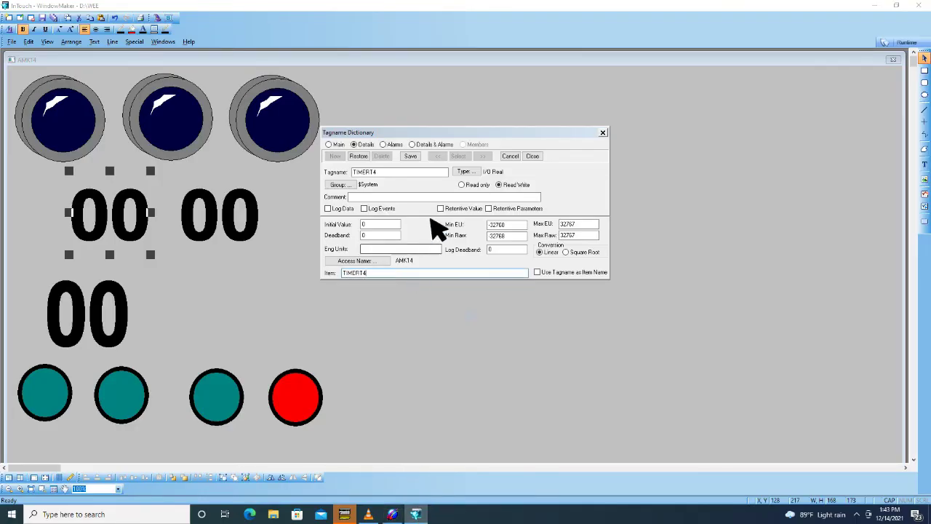
click(412, 157)
click(540, 160)
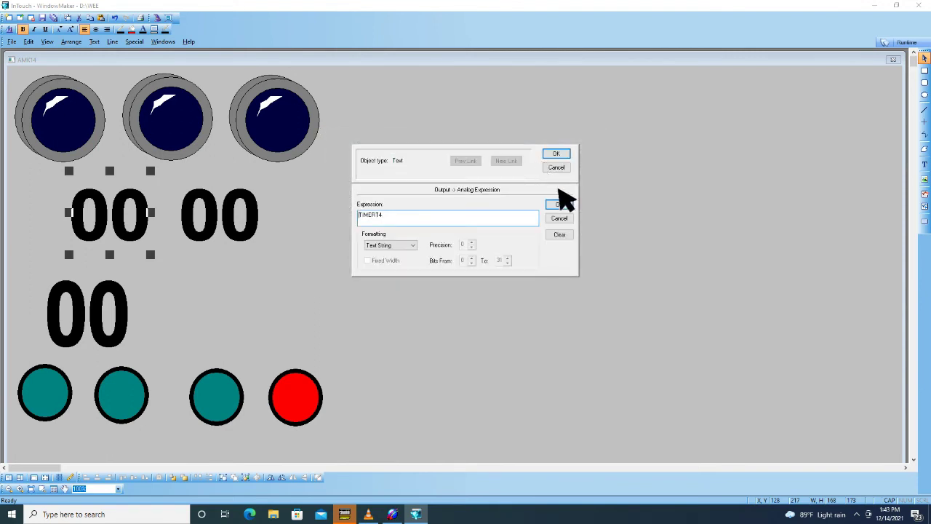
click(563, 203)
click(558, 153)
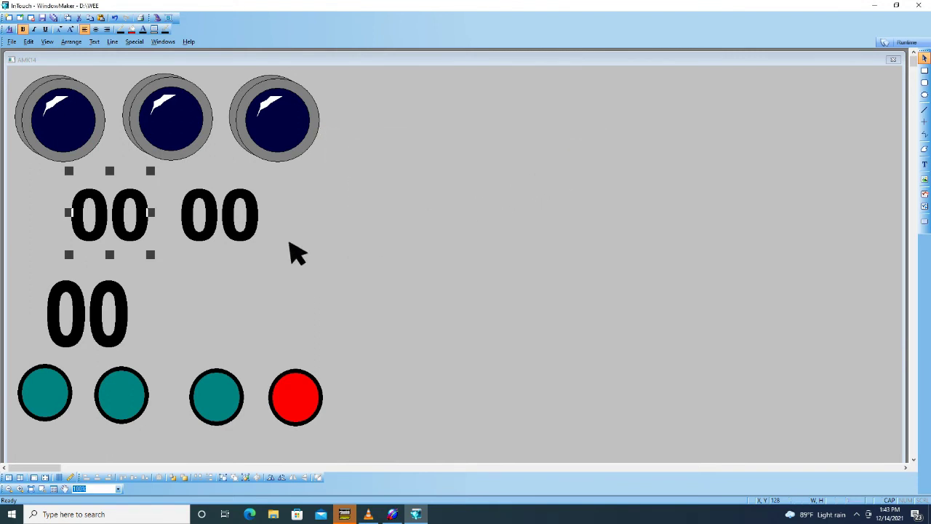
Add an analog value display with the expression TIMERT5 to the second 00 text below the lamps, and agree to define the tag
double_click(248, 233)
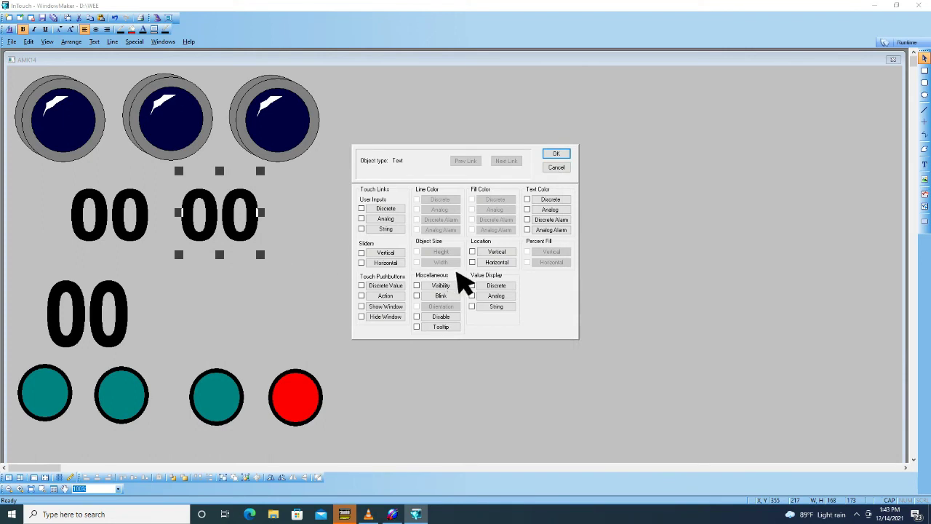
click(501, 297)
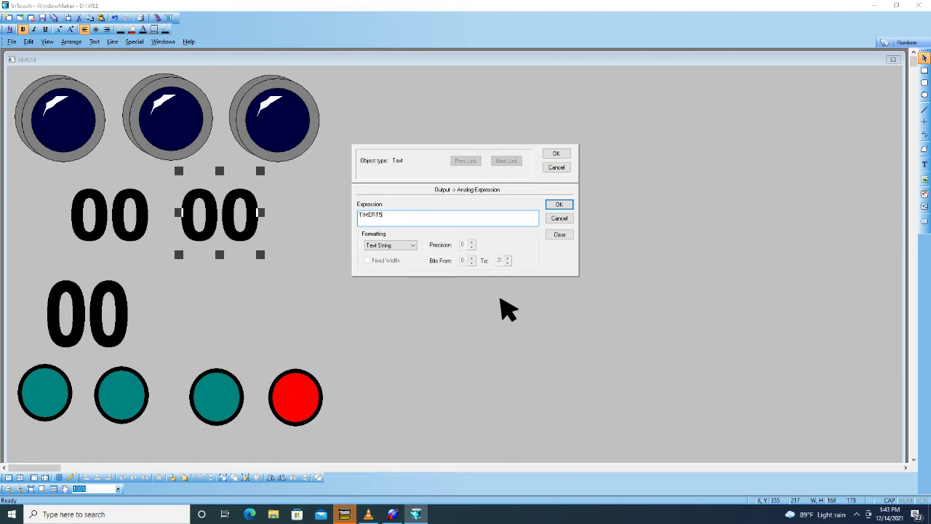
click(559, 205)
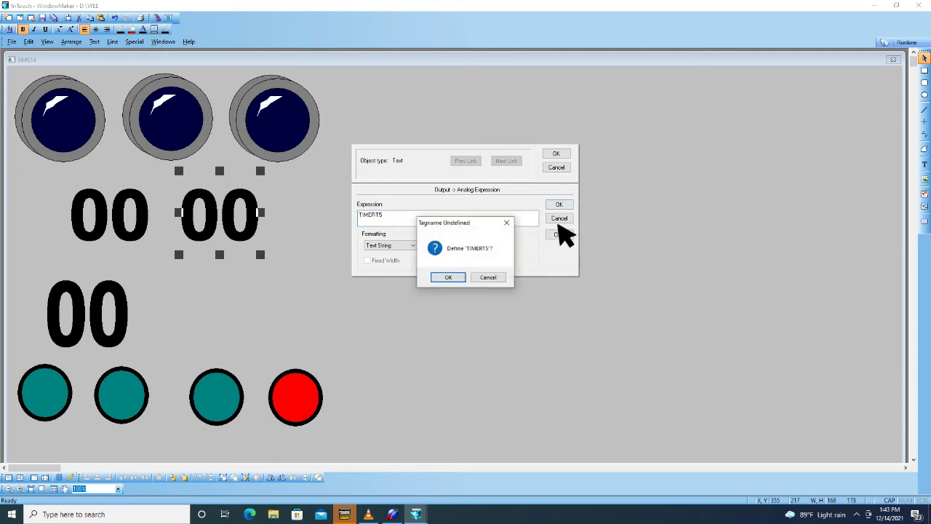
click(457, 277)
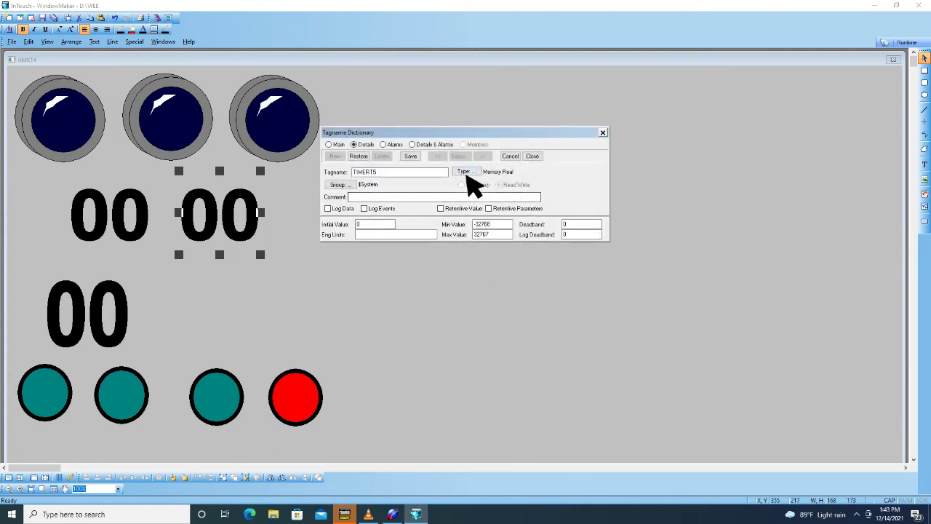
Set the tag type of TIMERT5 to I/O Real and assign it the access name AMK14
click(465, 172)
click(374, 163)
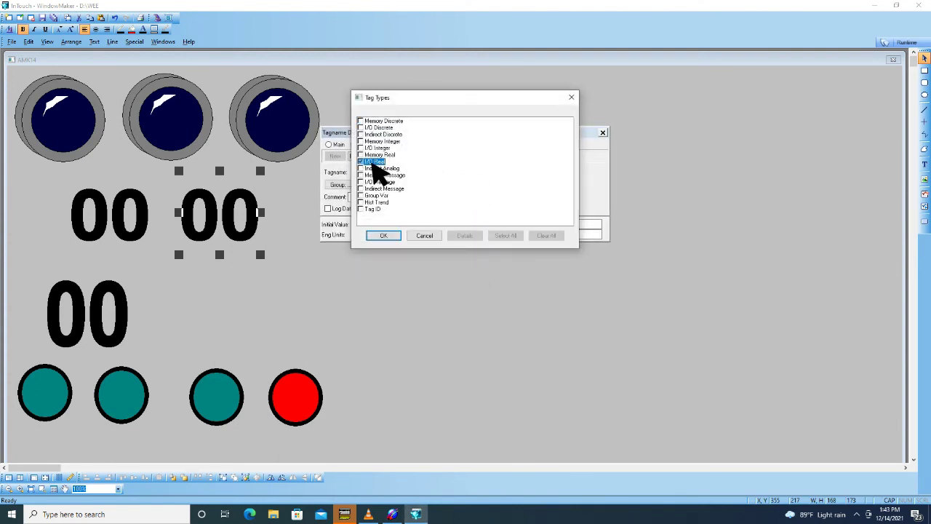
click(386, 237)
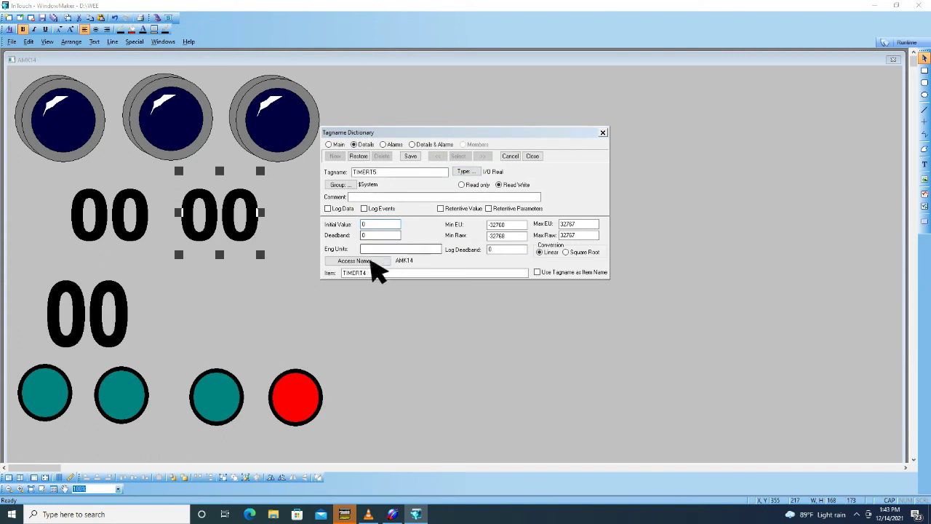
click(374, 261)
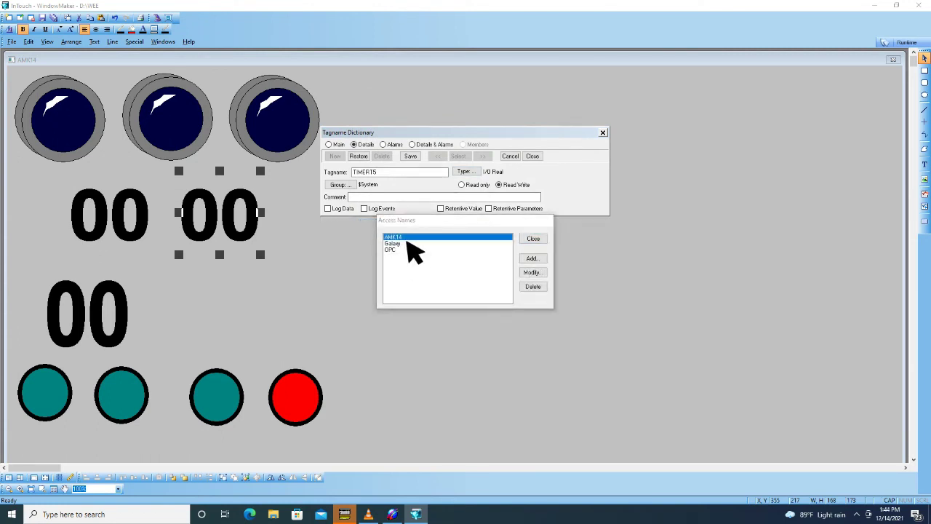
double_click(409, 245)
click(544, 276)
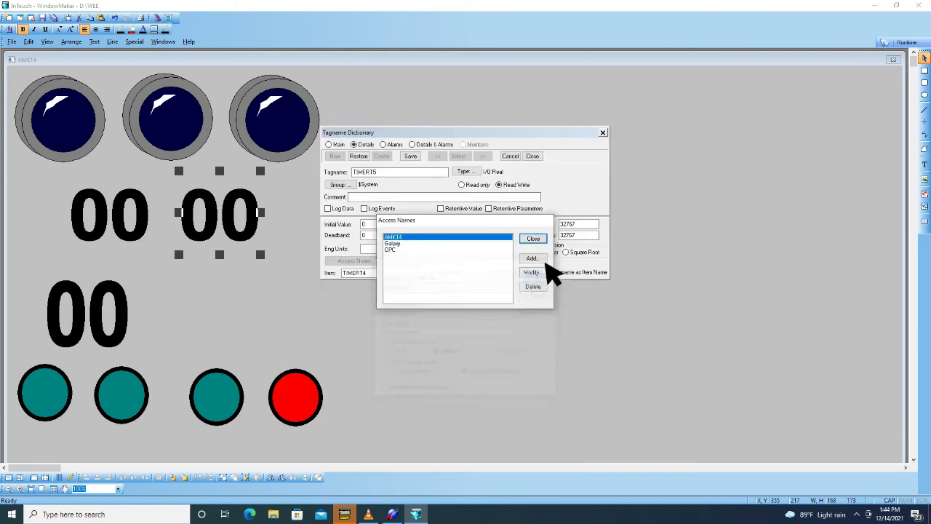
click(533, 238)
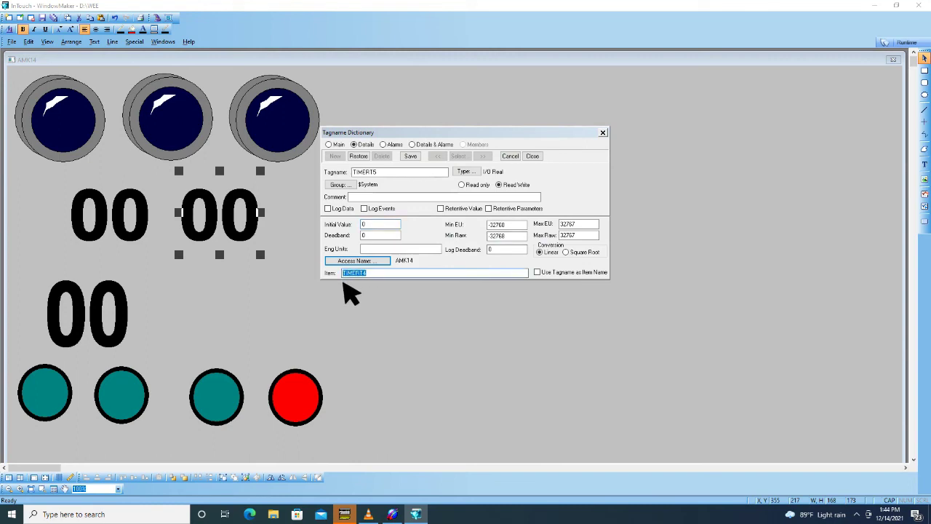
Fill the tag's item in WindowMaker with the TIMERT5 name copied from the System Management Console's AMK13 device items, save it and confirm the text's link
click(393, 515)
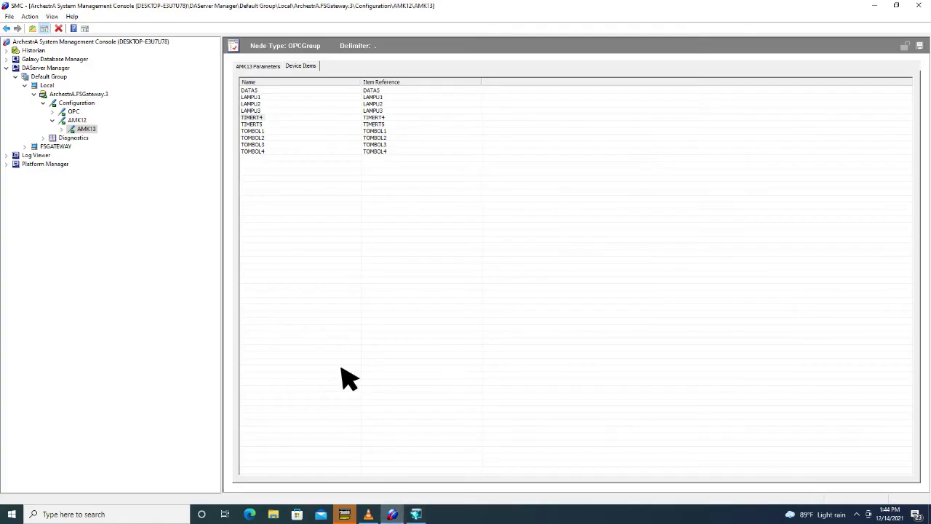
right_click(255, 126)
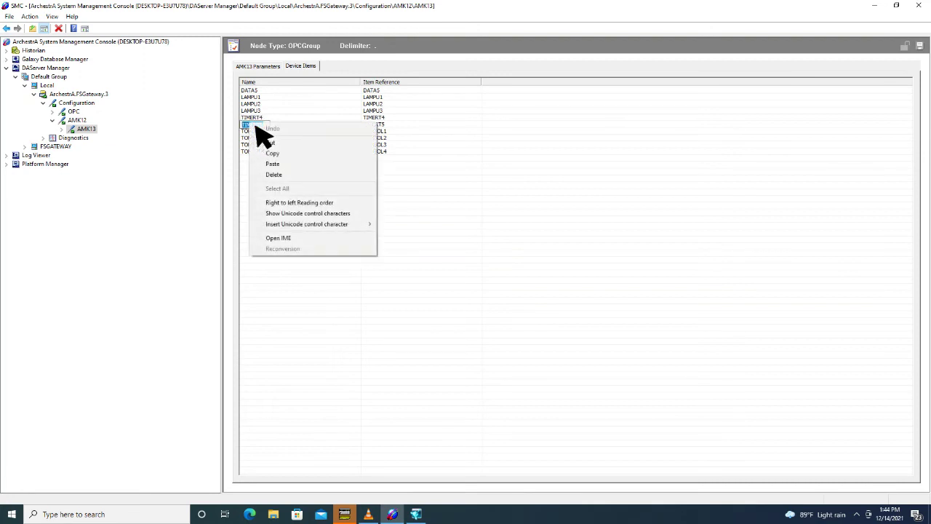
click(289, 155)
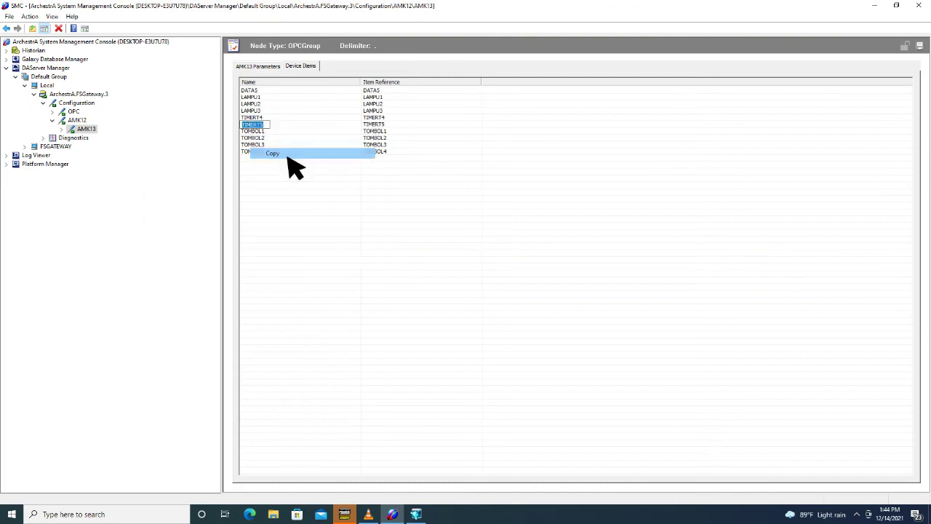
click(417, 514)
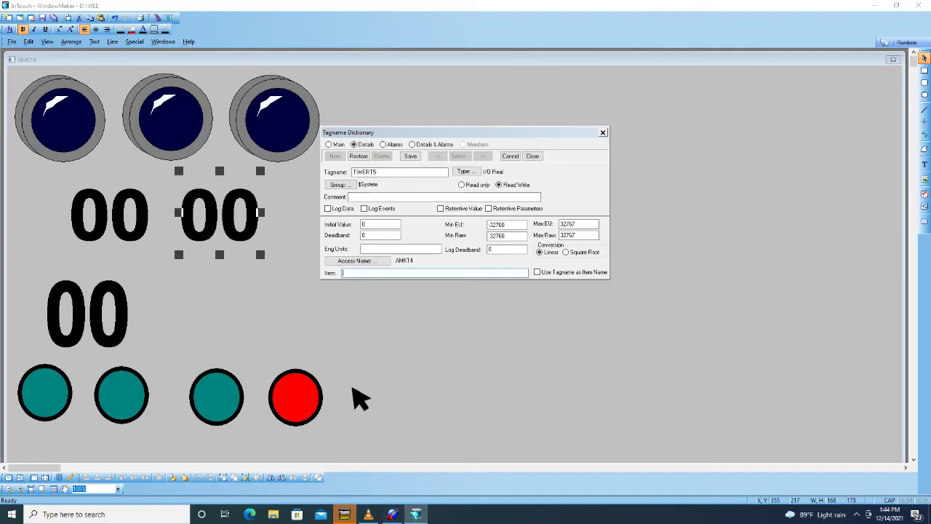
right_click(353, 275)
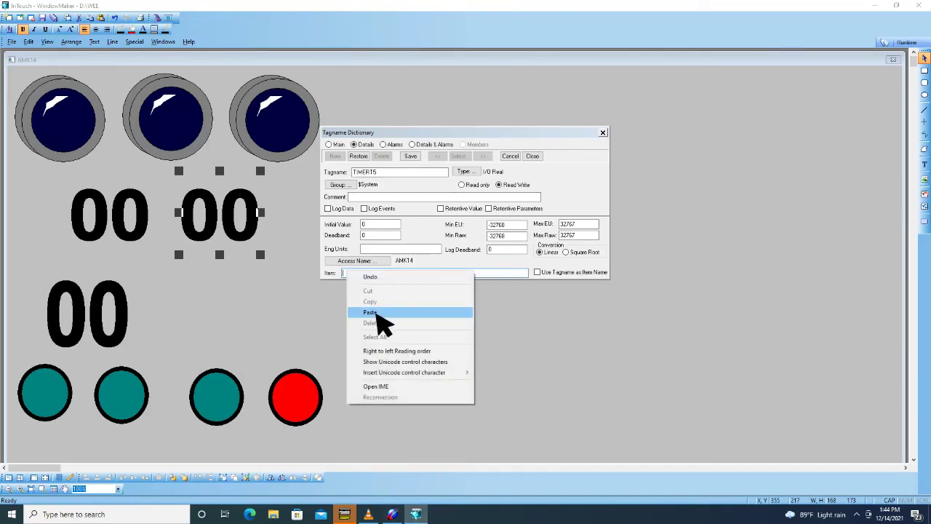
click(393, 313)
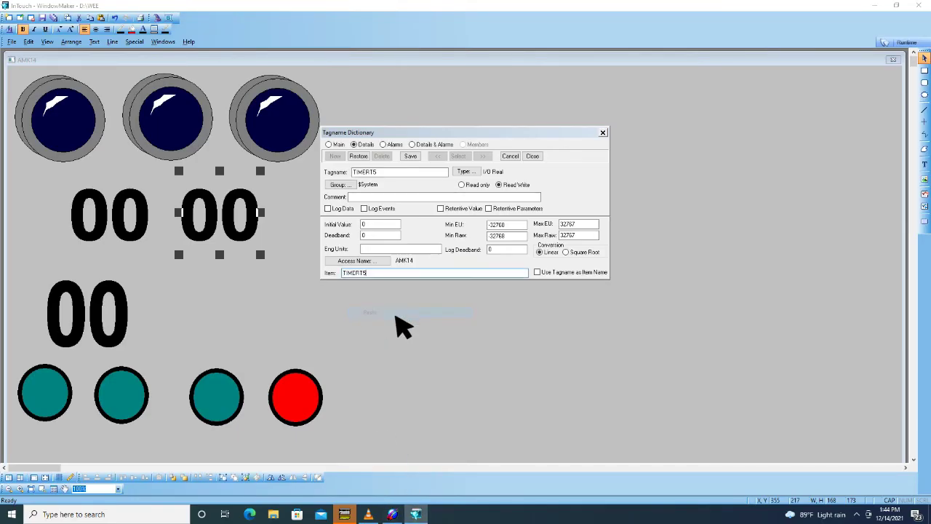
click(410, 156)
click(534, 156)
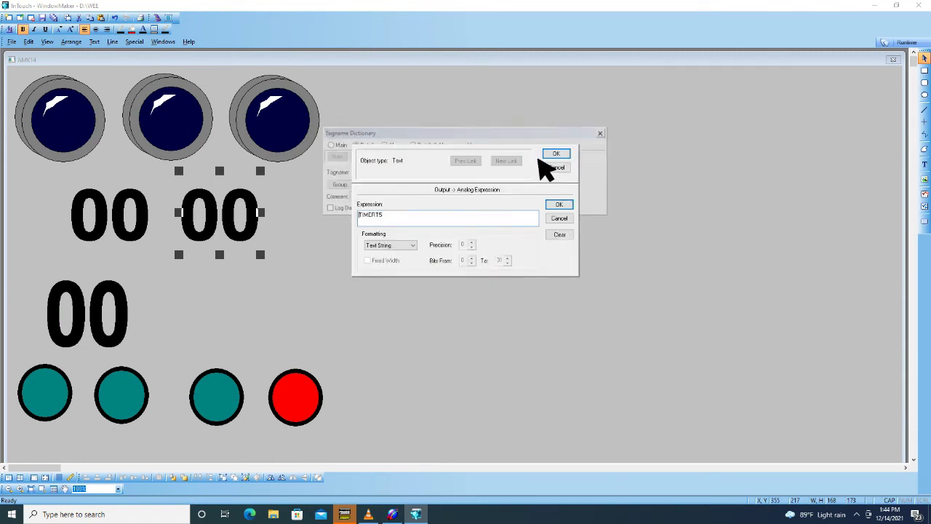
click(559, 204)
click(558, 155)
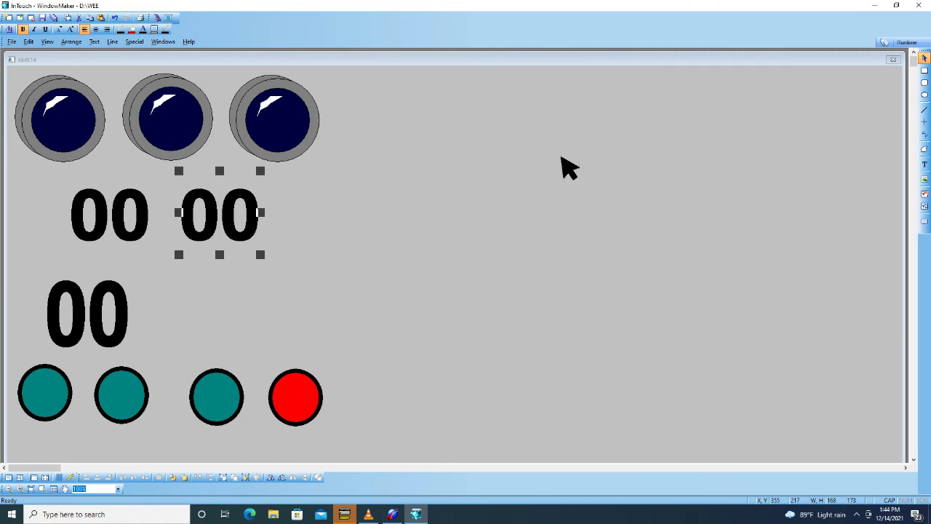
Save all windows and start the application in the WindowViewer runtime, ignoring the missing licence to run it in demo mode
click(366, 270)
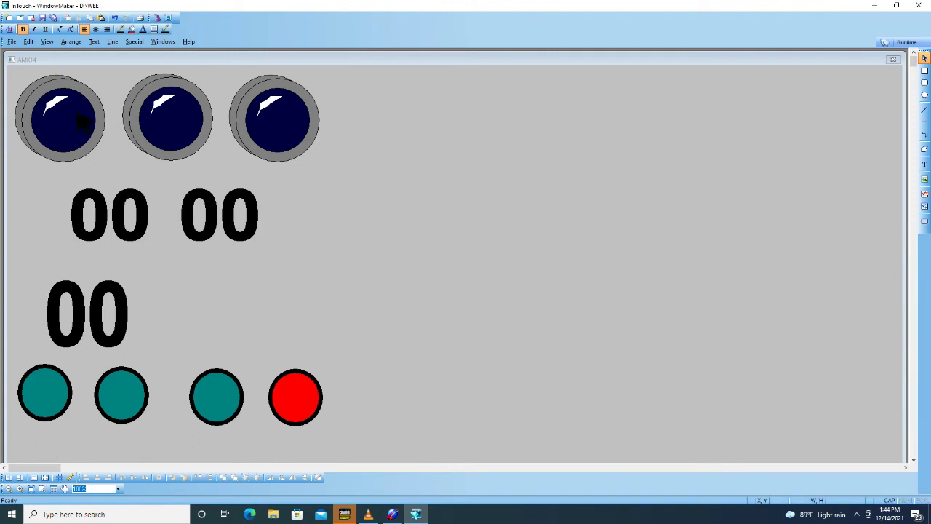
click(13, 41)
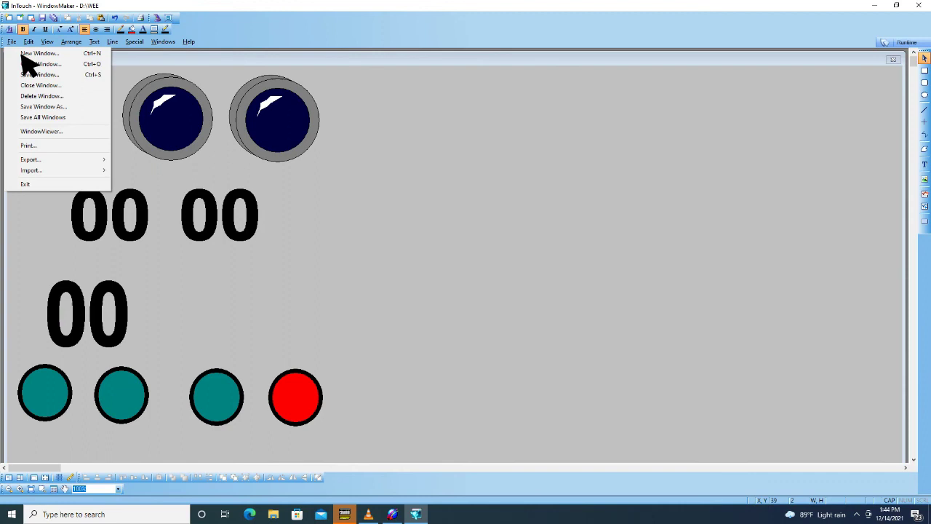
click(50, 118)
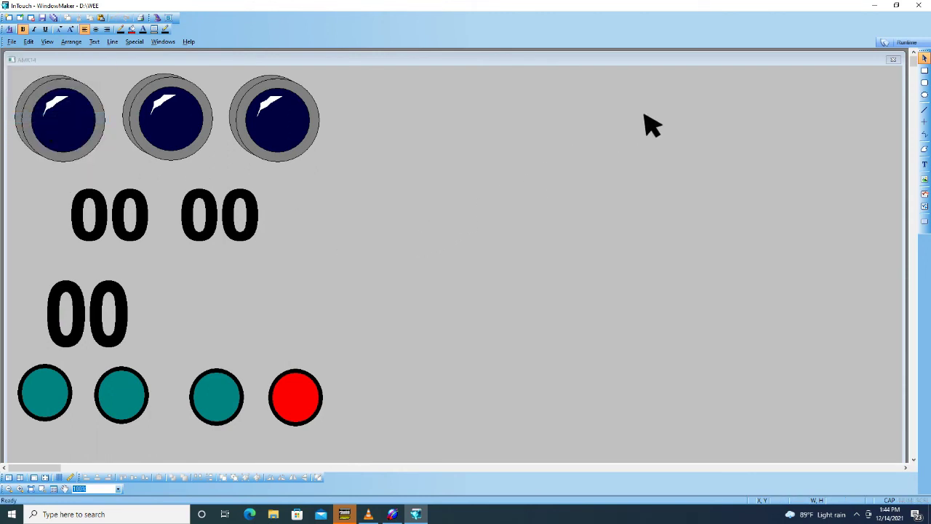
click(906, 43)
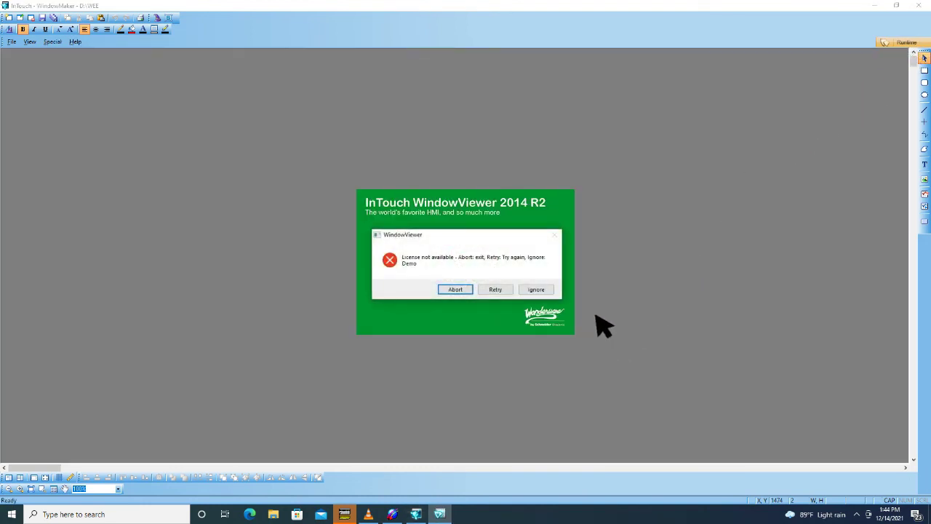
click(538, 291)
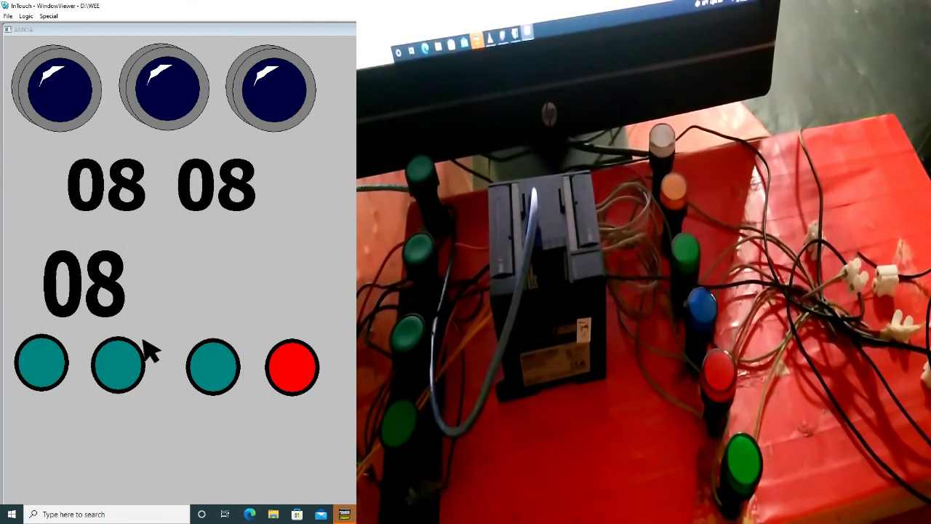
Test the three teal buttons in order, setting the timer values to 50 and back to 08 and starting the lamp sequence
click(54, 375)
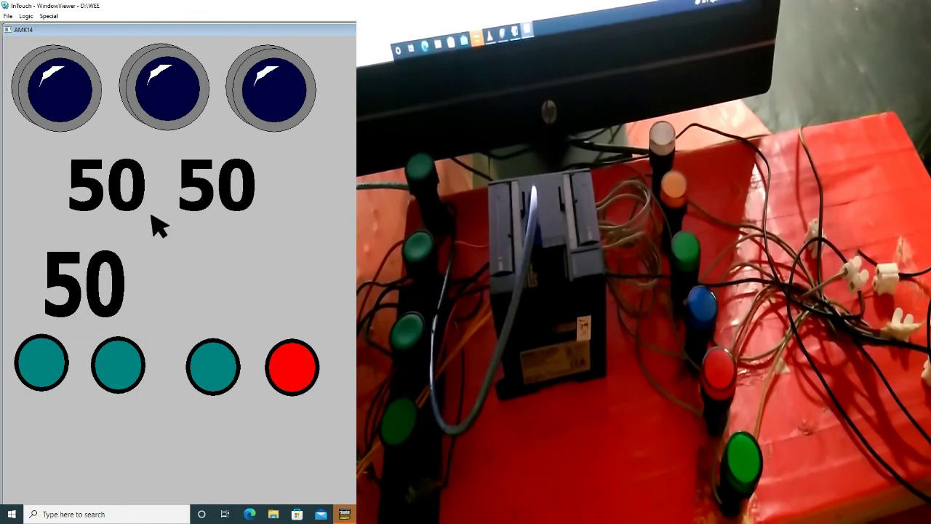
click(135, 385)
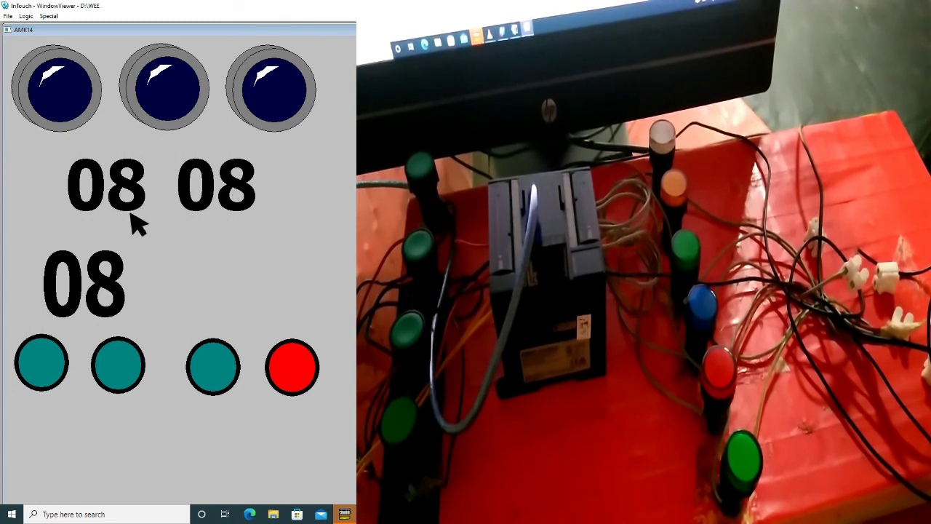
click(232, 385)
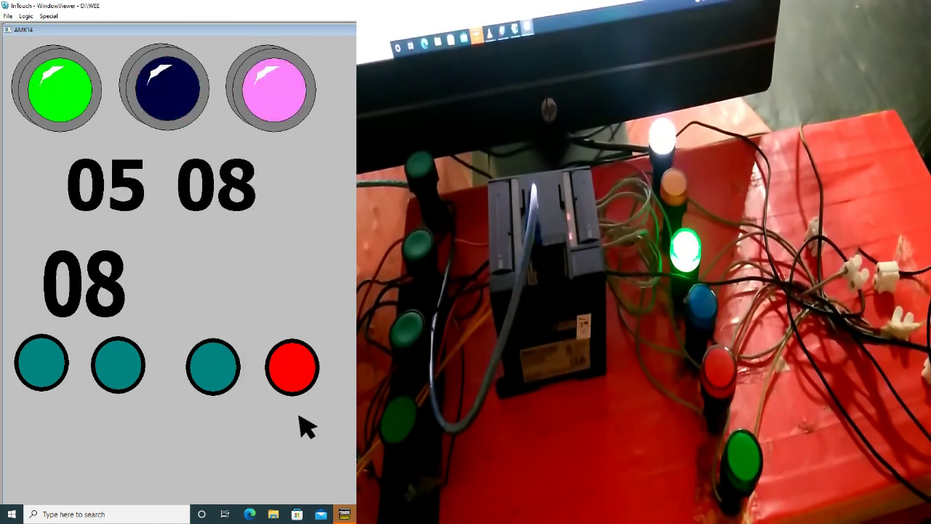